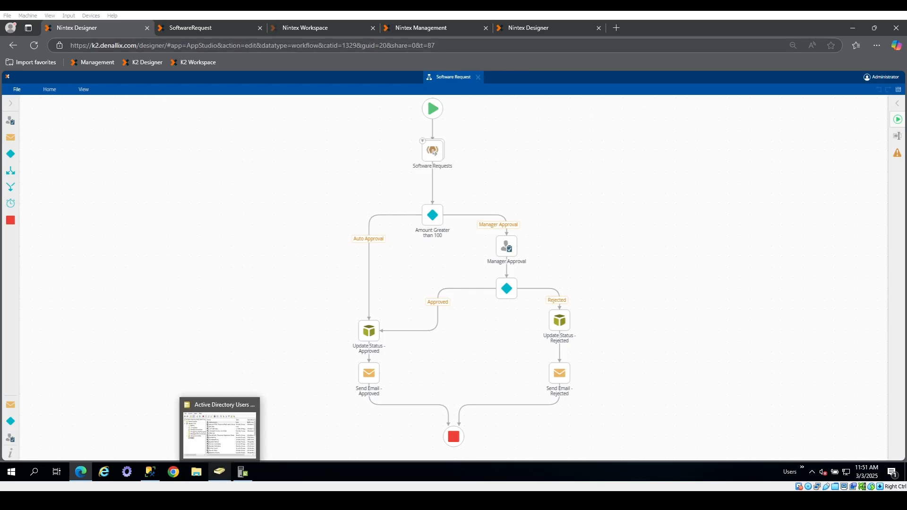
Step: Switch to Active Directory Users and Computers and check the manager in the Administrator account's Organization properties
click(219, 411)
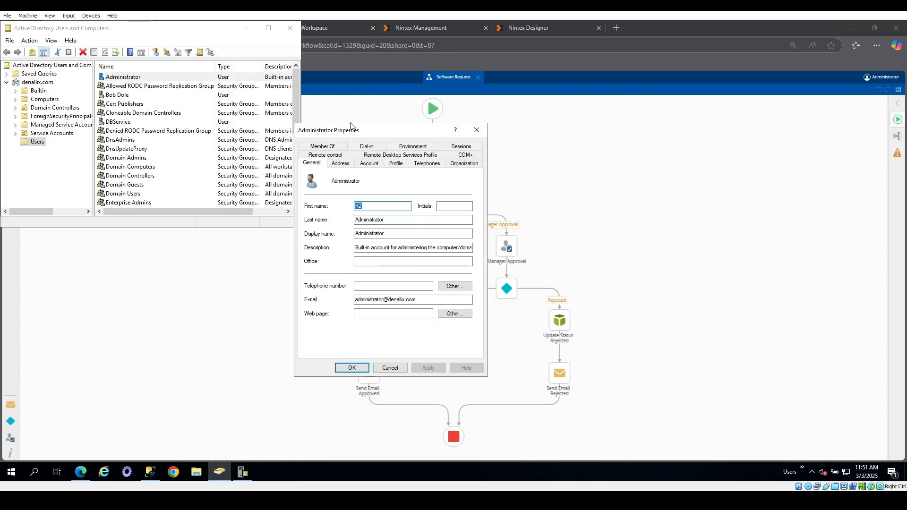
drag(351, 127, 266, 109)
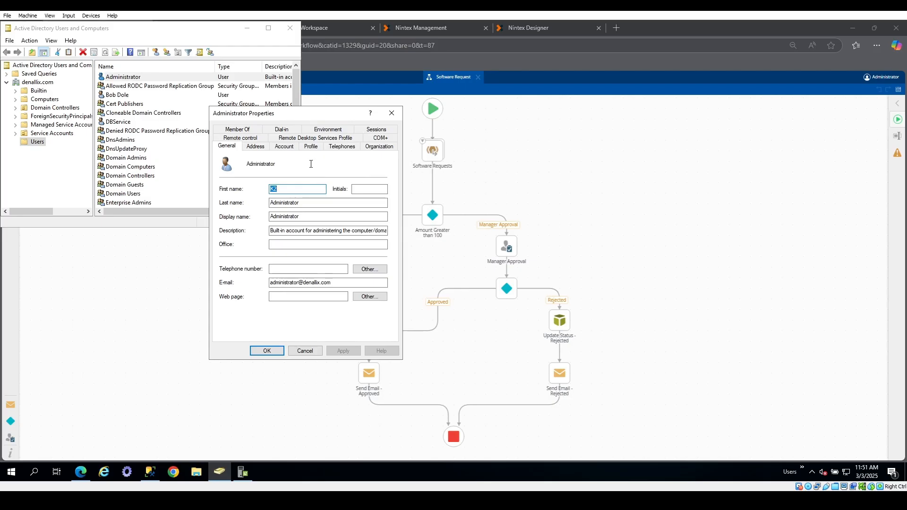
click(284, 148)
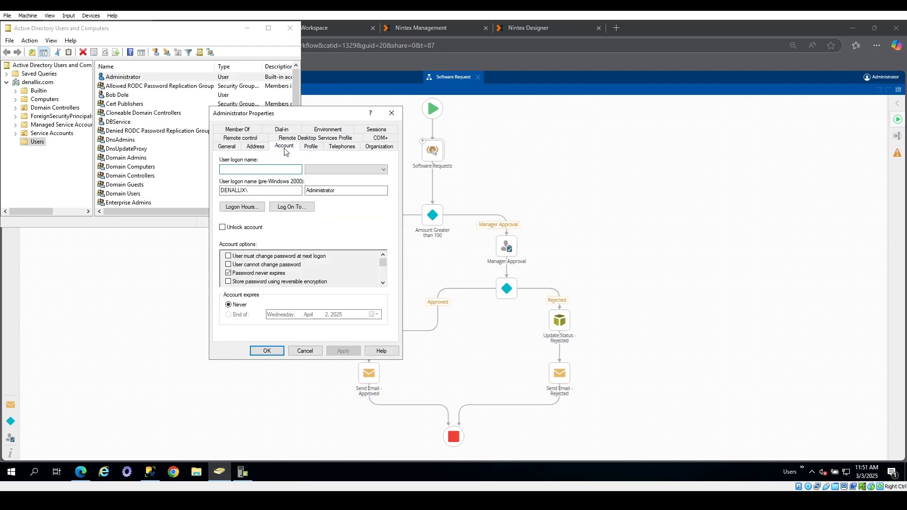
click(374, 147)
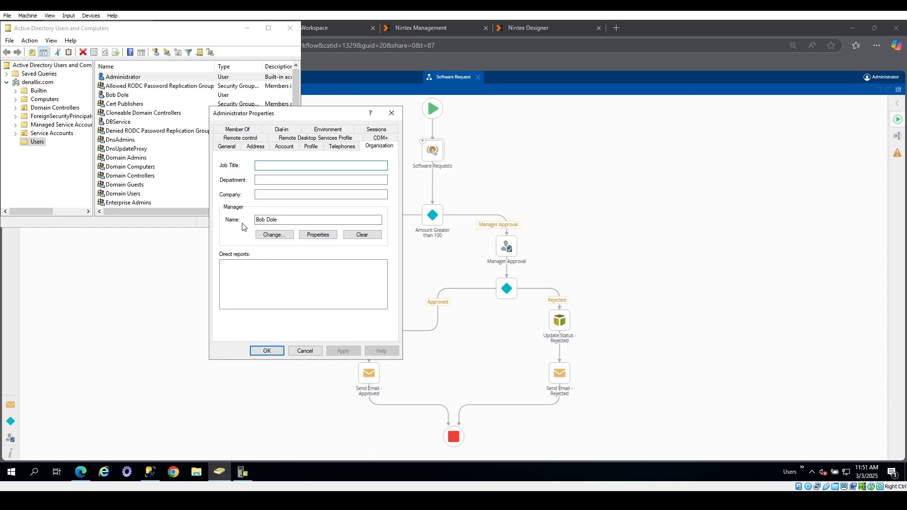
Step: Return to the Software Request workflow in the browser and open the recipient settings of the Manager Approval task
click(664, 211)
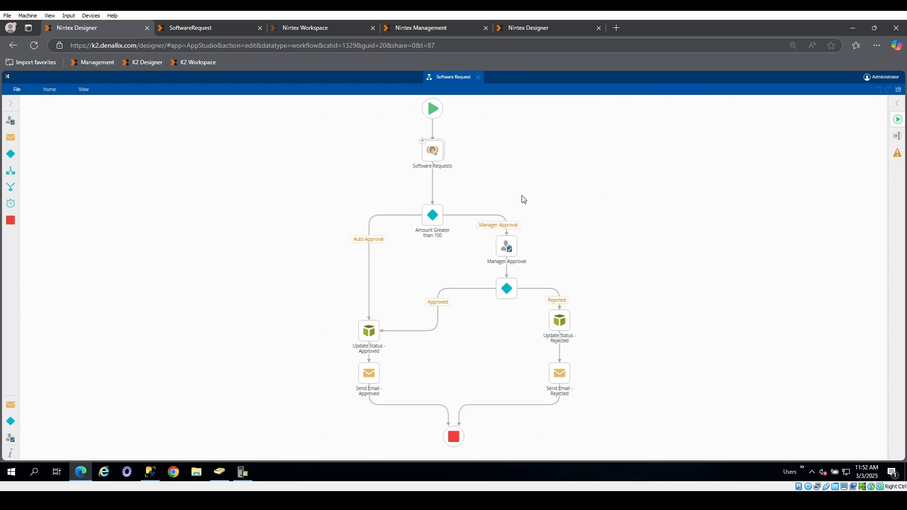
click(506, 251)
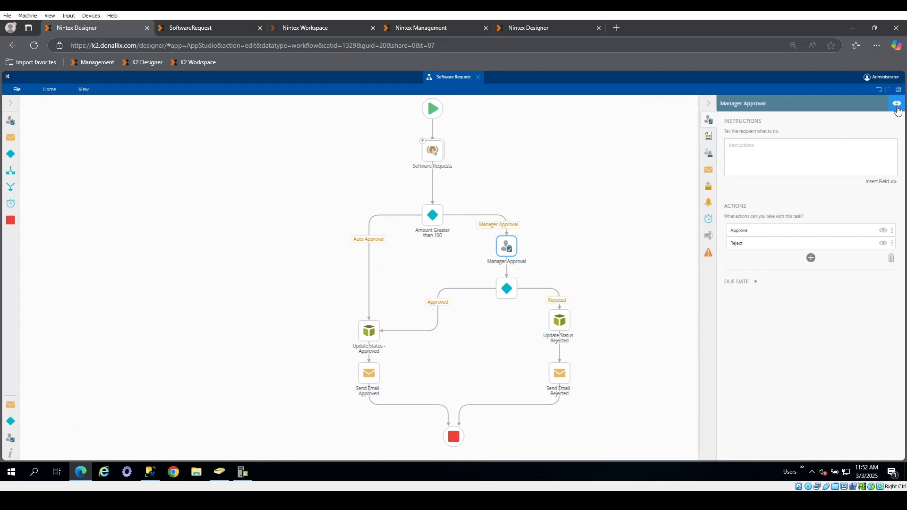
click(709, 153)
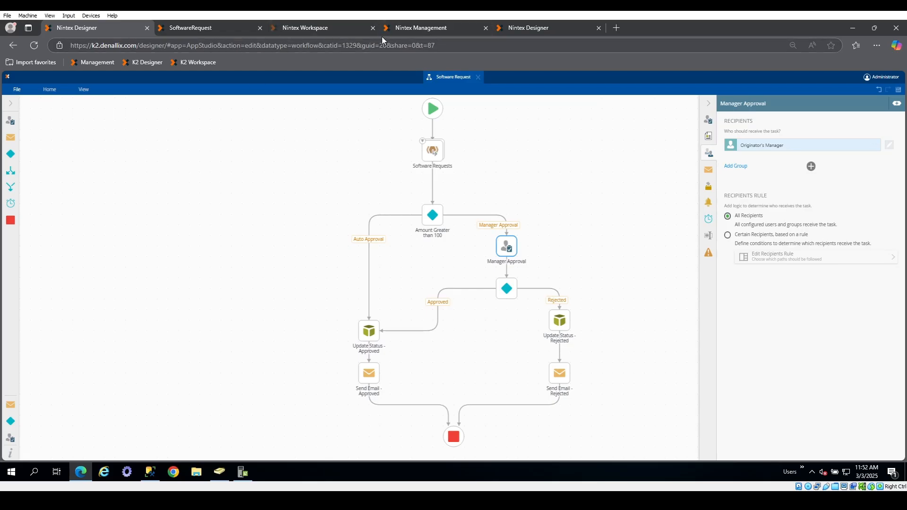
Step: Open the Software Request workflow's instances in Nintex Management and check the view flow of the Microsoft Office request
click(168, 45)
click(215, 30)
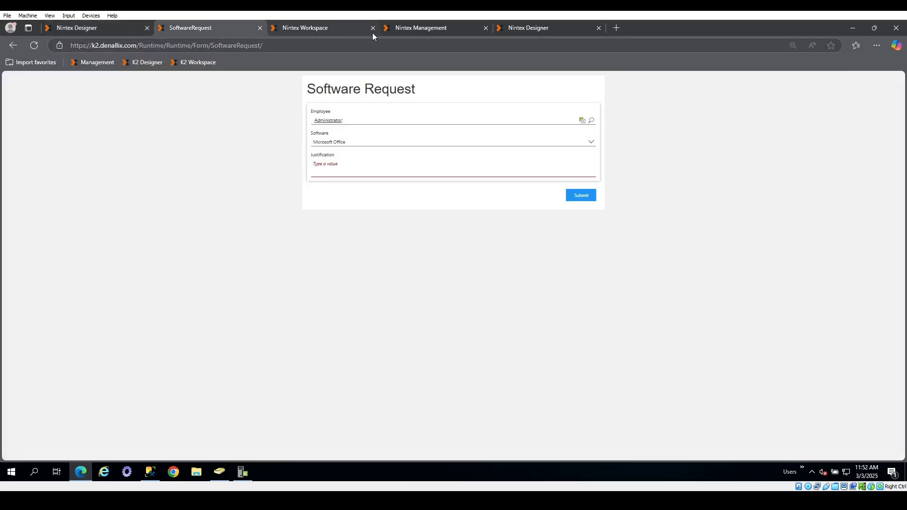
click(435, 28)
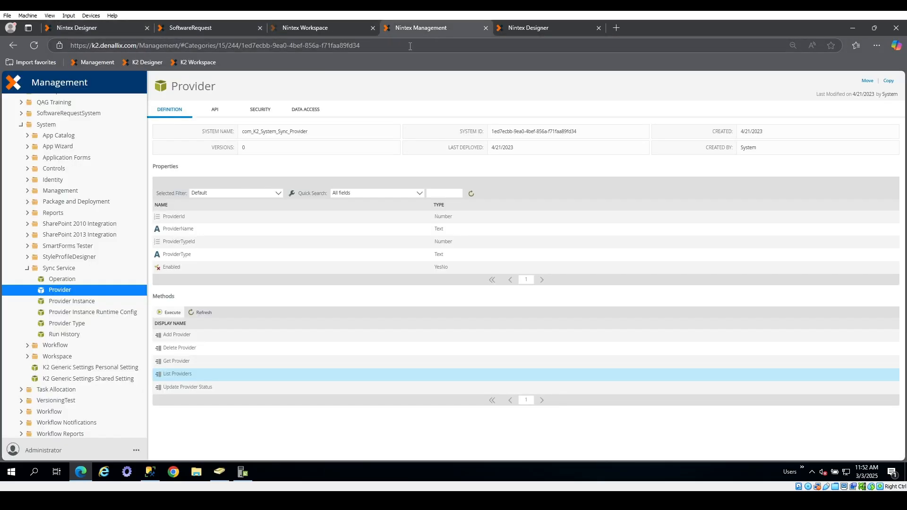
scroll(86, 269, down, 6)
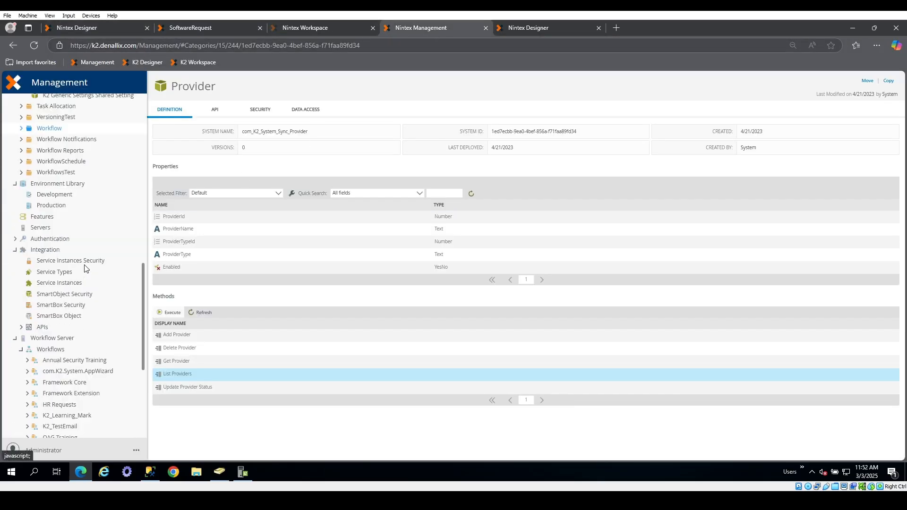
scroll(86, 268, down, 2)
click(87, 367)
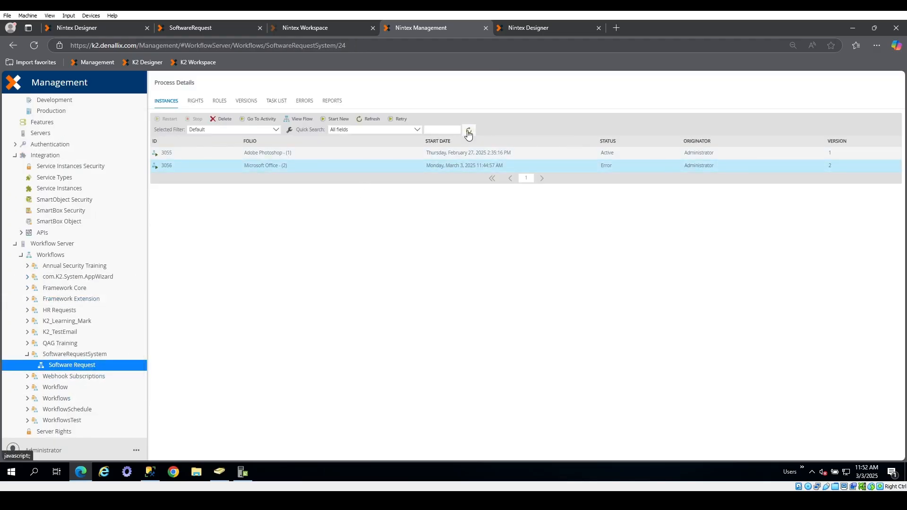
click(517, 30)
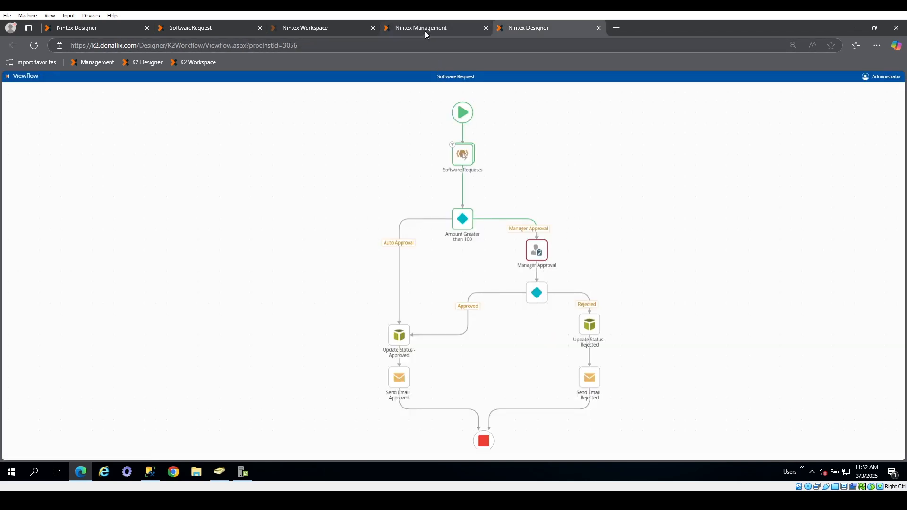
click(389, 32)
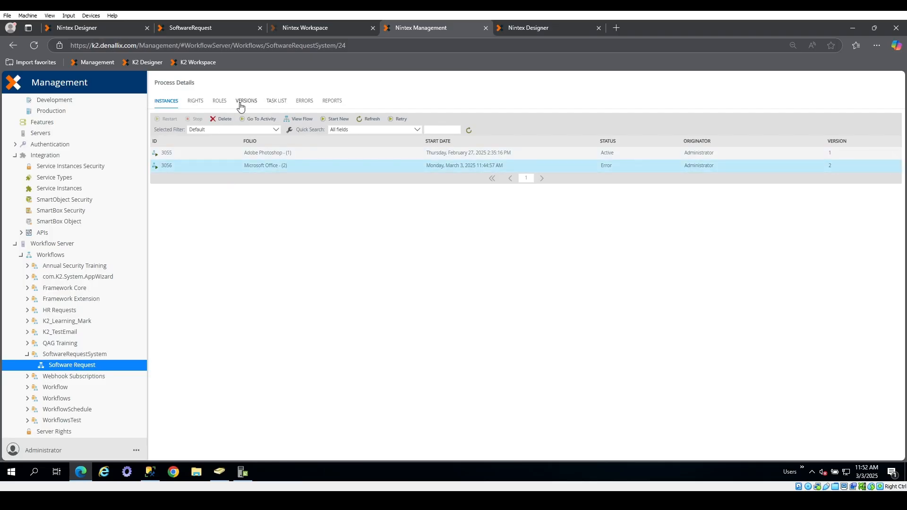
Step: Show the full details of the Microsoft Office request's error in the Software Request workflow's error list, and close them
click(303, 102)
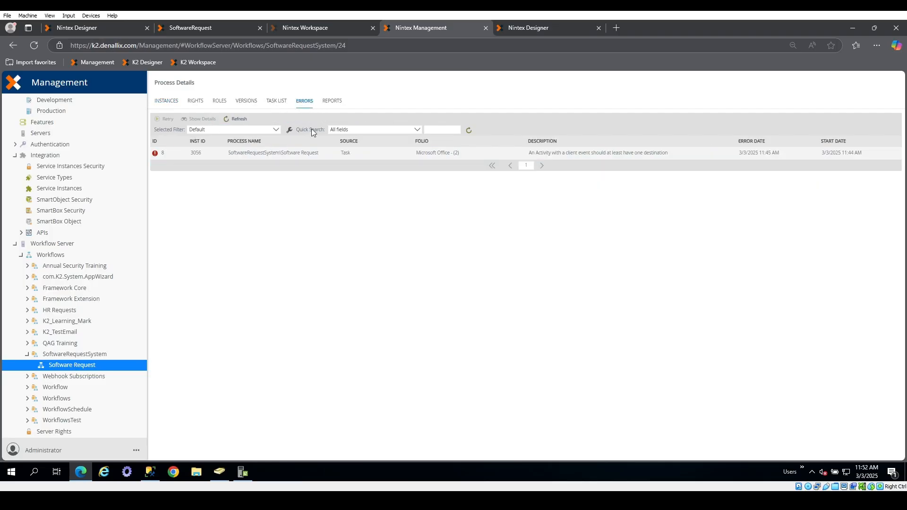
click(319, 152)
click(197, 119)
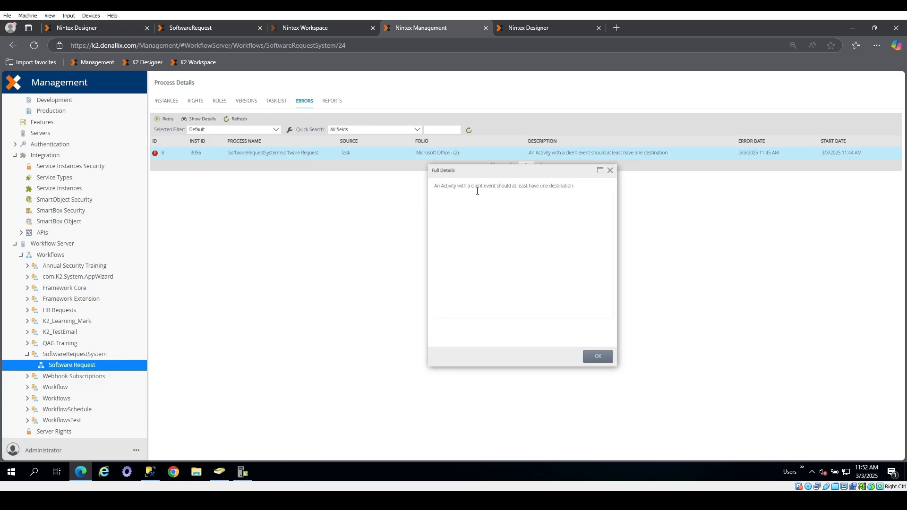
click(610, 171)
Step: Open the UMUser SmartObject in the category tree under System, Management, UserManagement, SmartObjects
scroll(101, 318, down, 3)
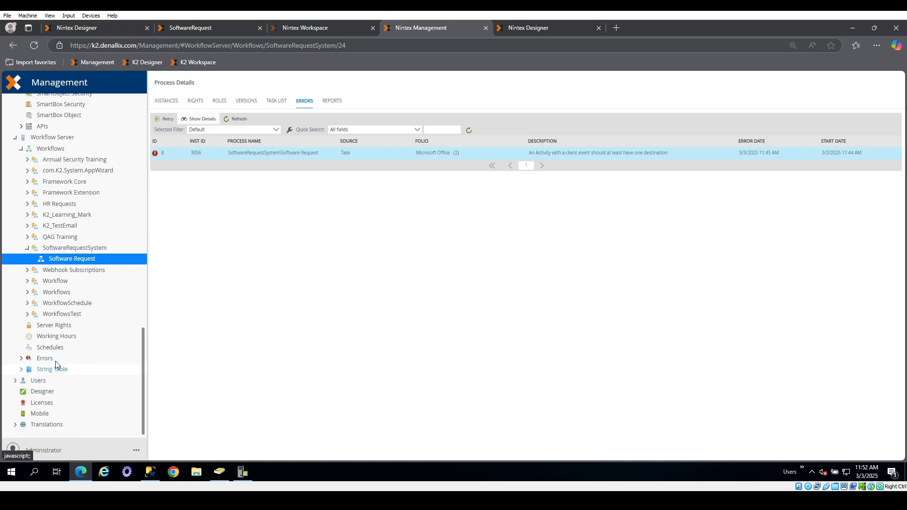
scroll(97, 331, up, 5)
scroll(98, 329, up, 5)
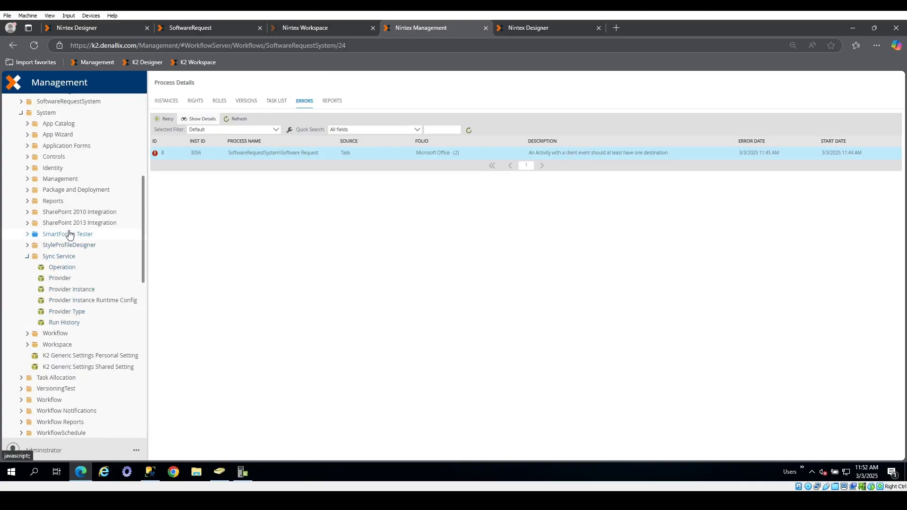
scroll(56, 191, up, 1)
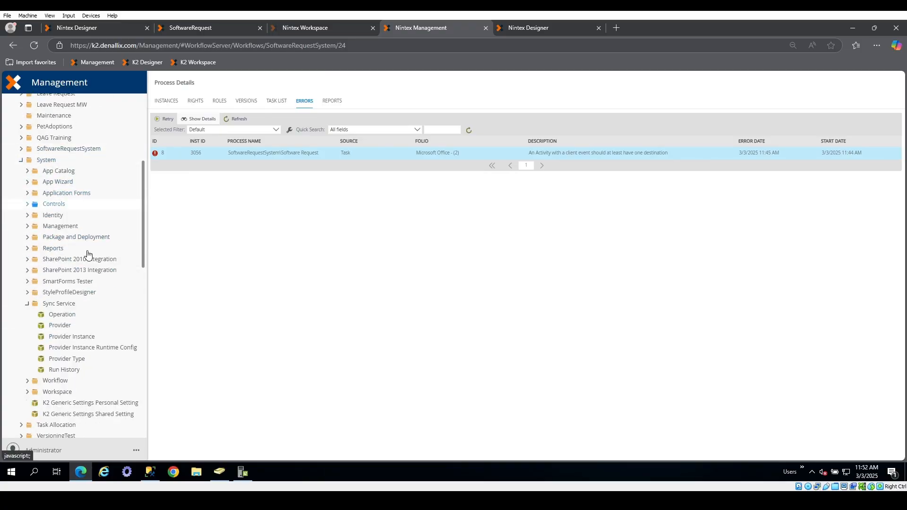
click(27, 226)
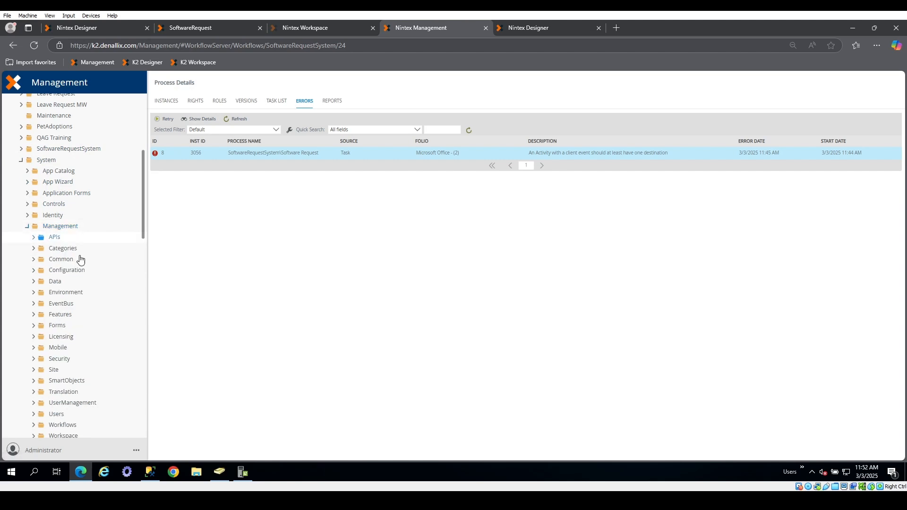
scroll(95, 285, down, 2)
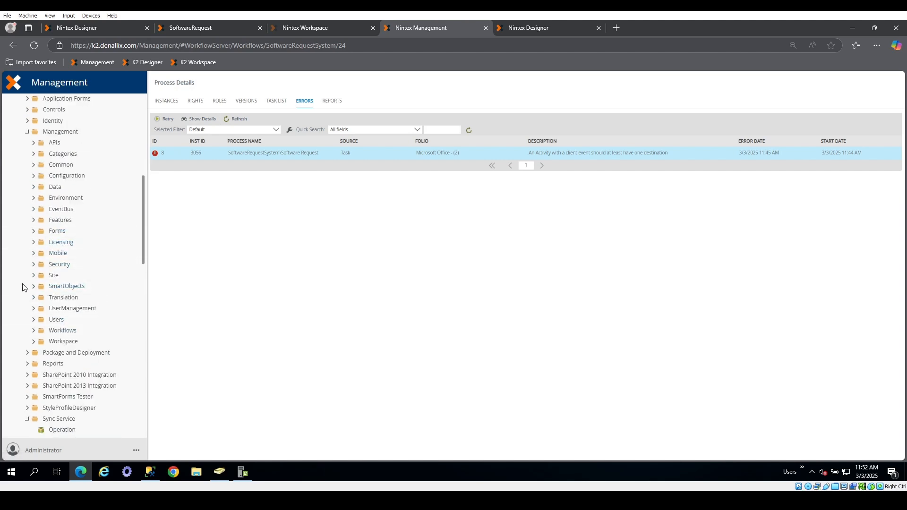
click(33, 308)
click(37, 331)
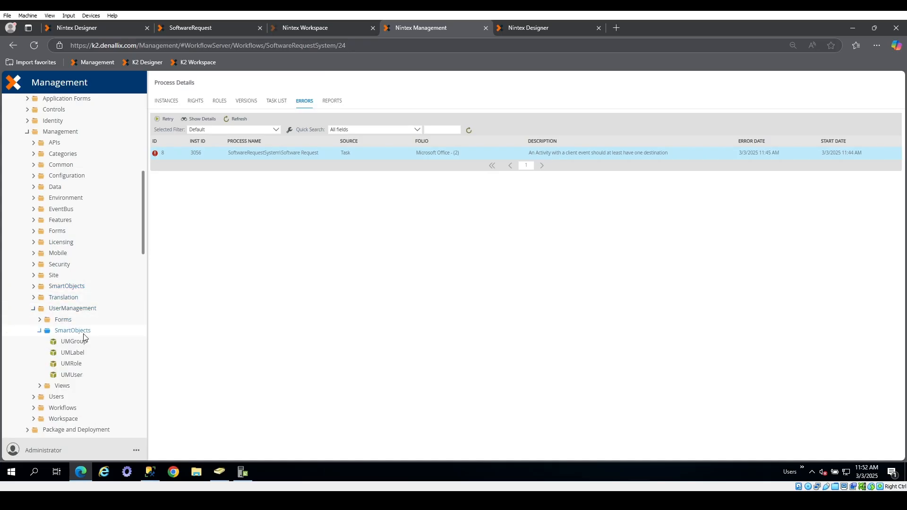
scroll(84, 333, down, 1)
click(72, 328)
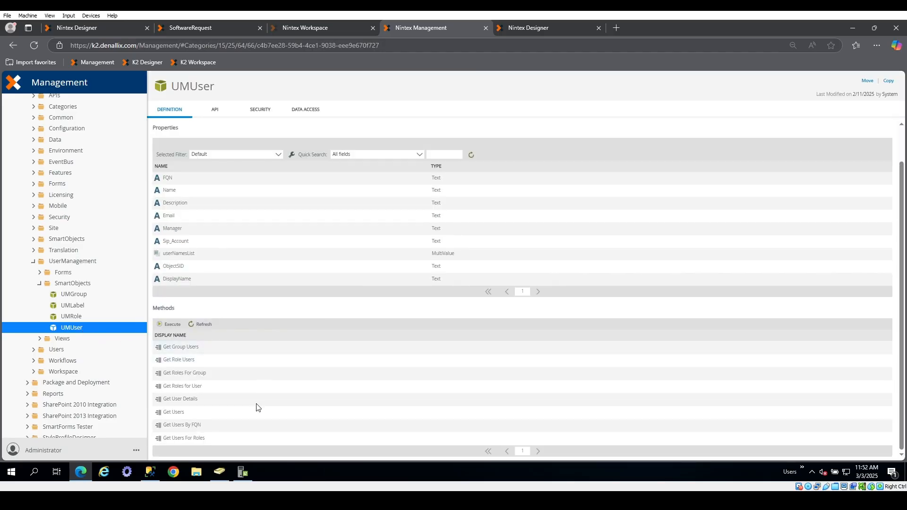
Step: Execute UMUser's Get Users method with the Label Name K2, check the users' managers, and close the results
click(213, 417)
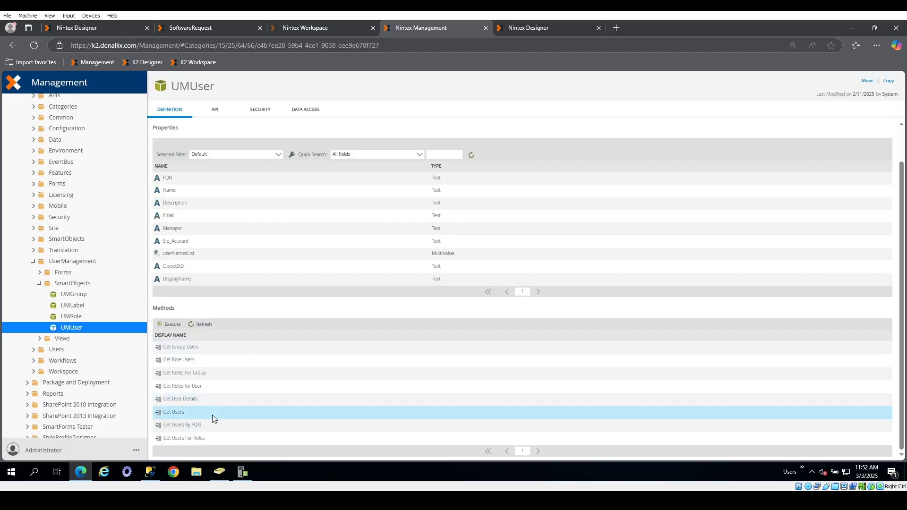
click(178, 328)
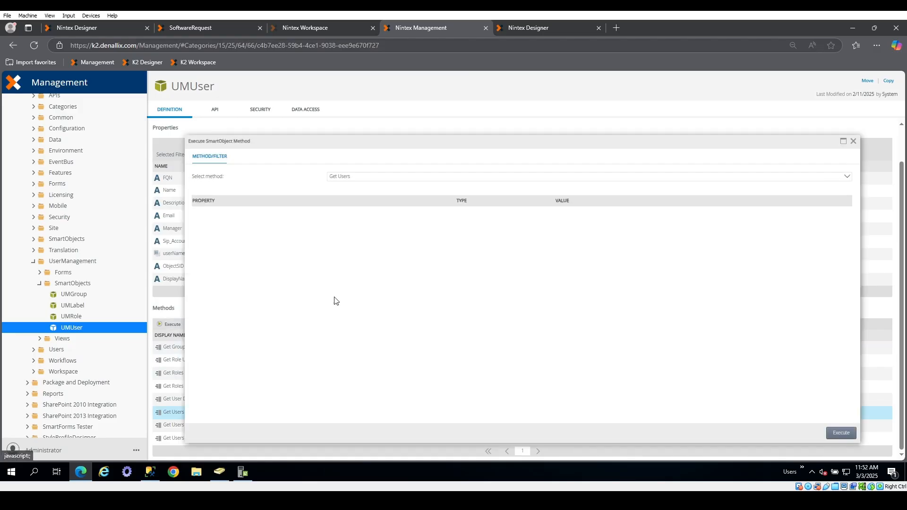
click(439, 180)
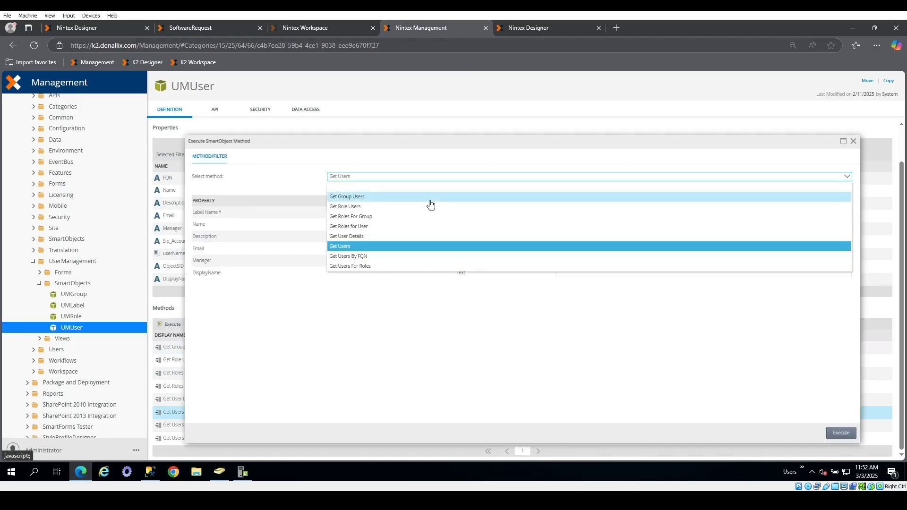
click(284, 177)
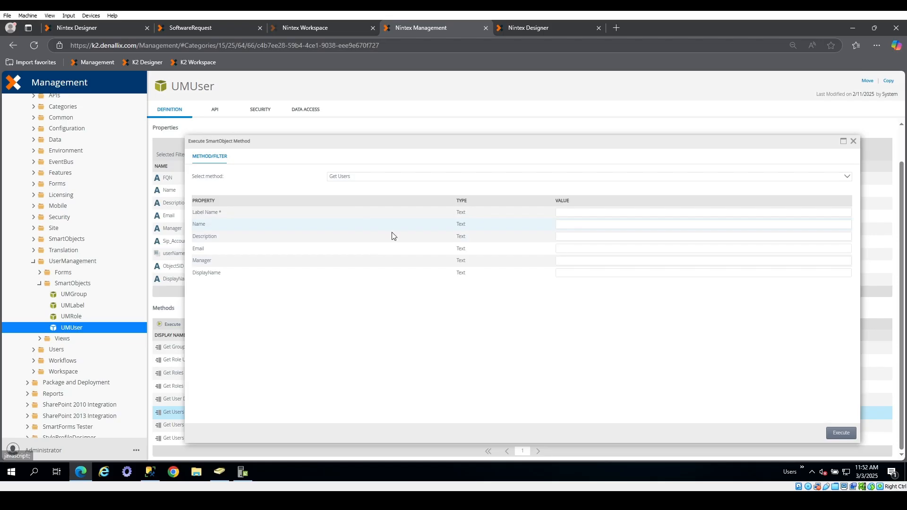
click(563, 212)
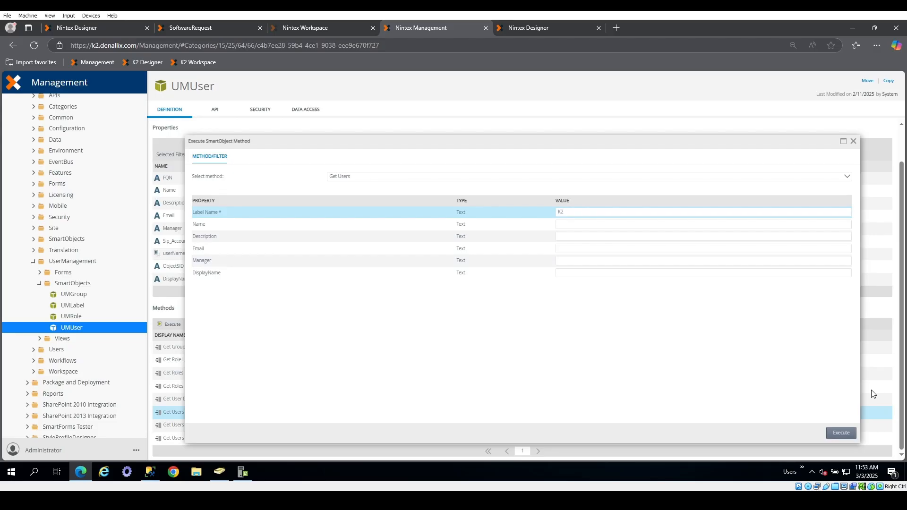
click(846, 433)
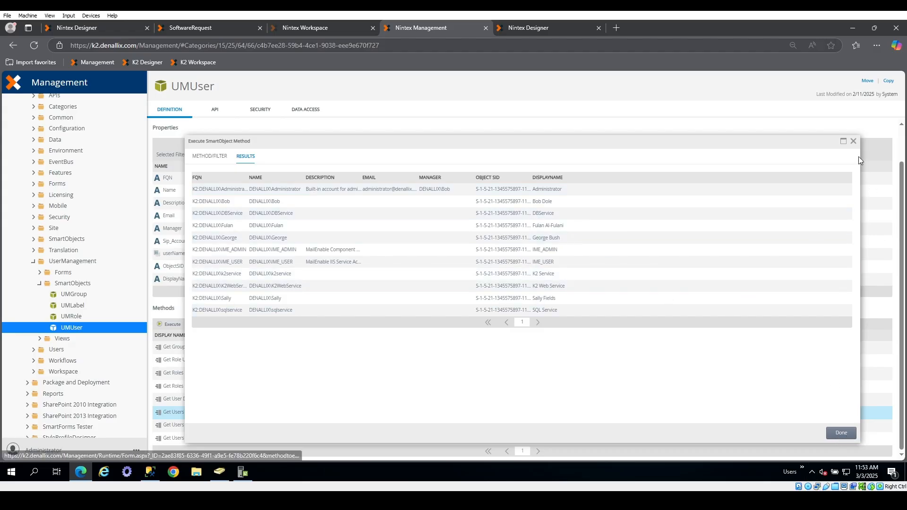
click(854, 143)
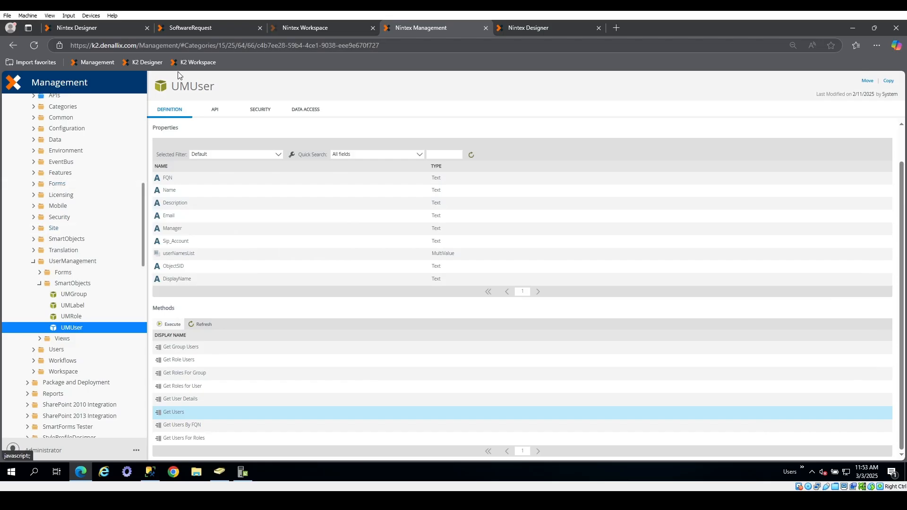
Step: Reopen the Software Request workflow's error list and retry the Microsoft Office request's error
scroll(95, 283, down, 3)
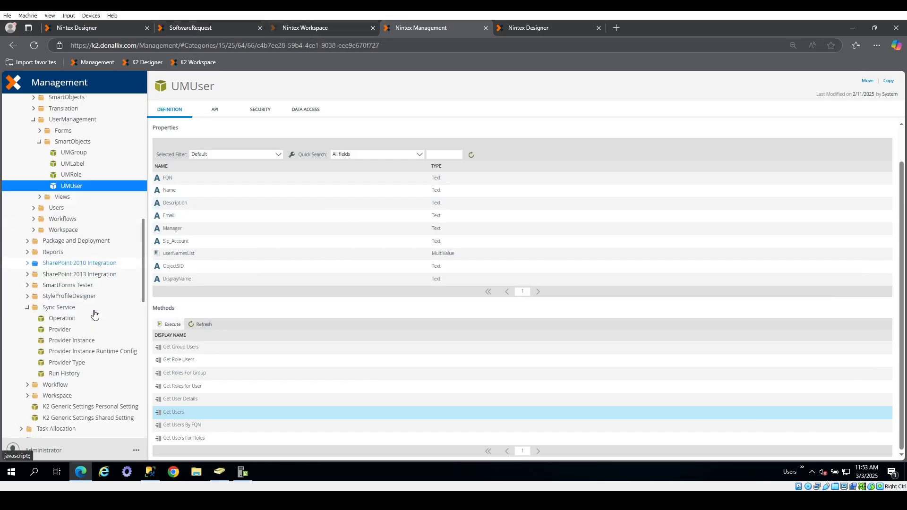
scroll(118, 377, down, 6)
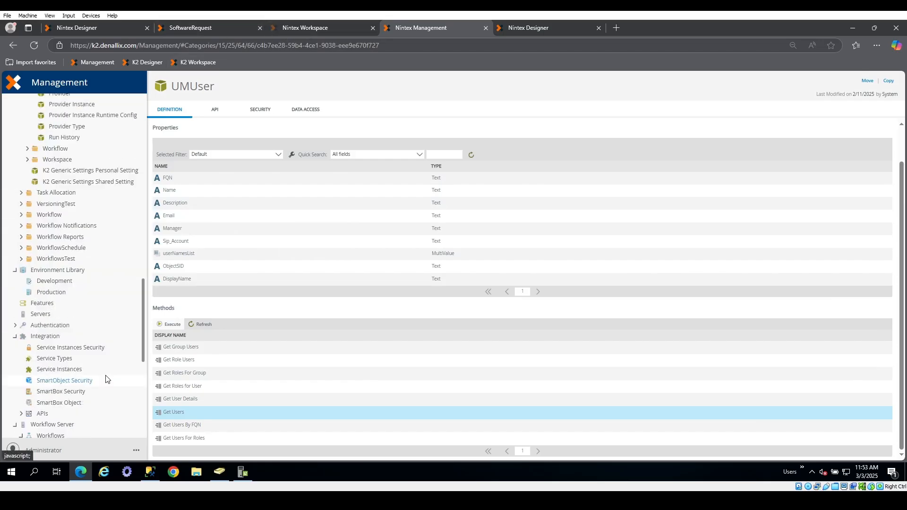
scroll(100, 392, down, 3)
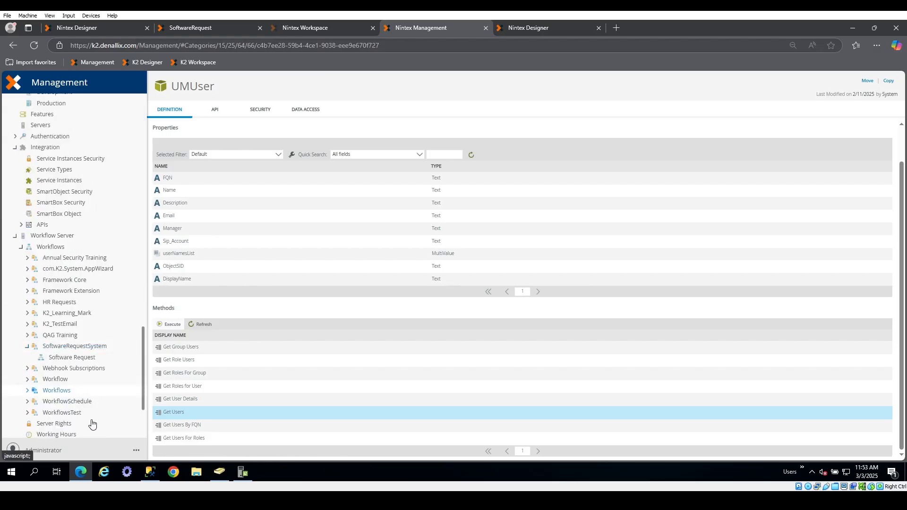
click(75, 358)
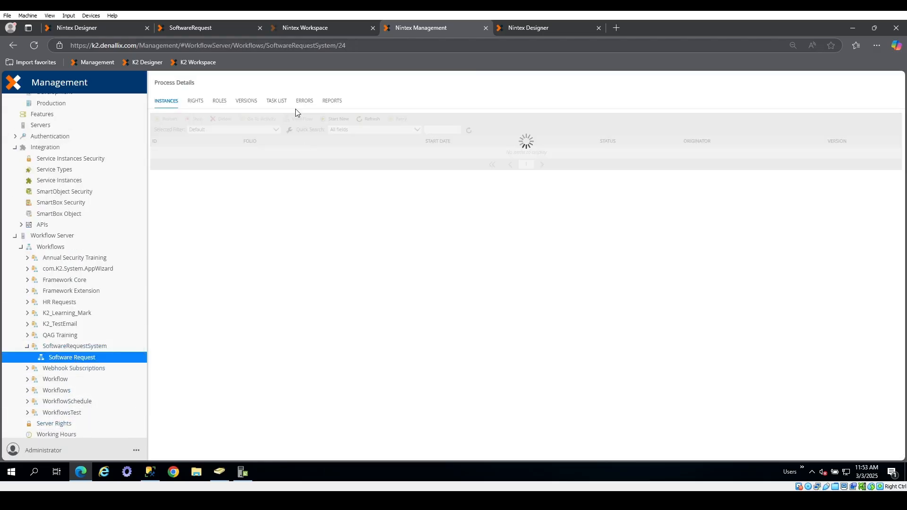
click(302, 101)
click(296, 152)
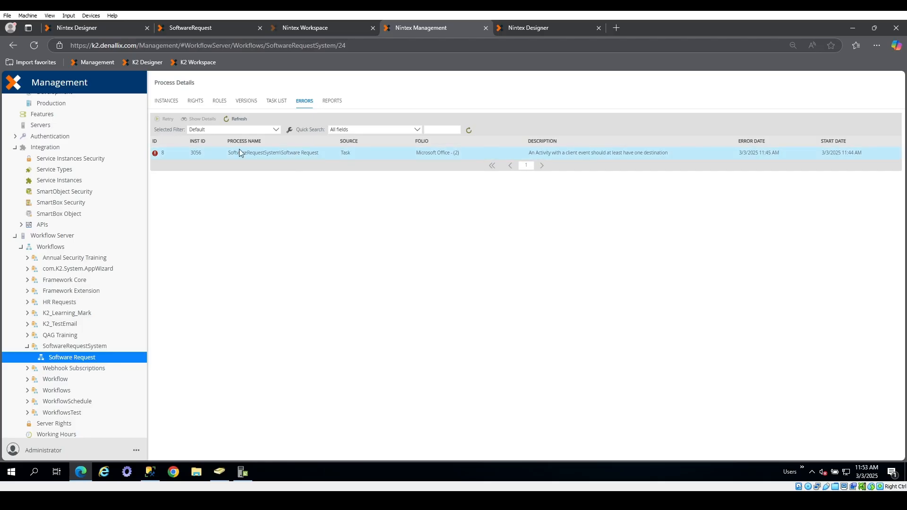
click(169, 120)
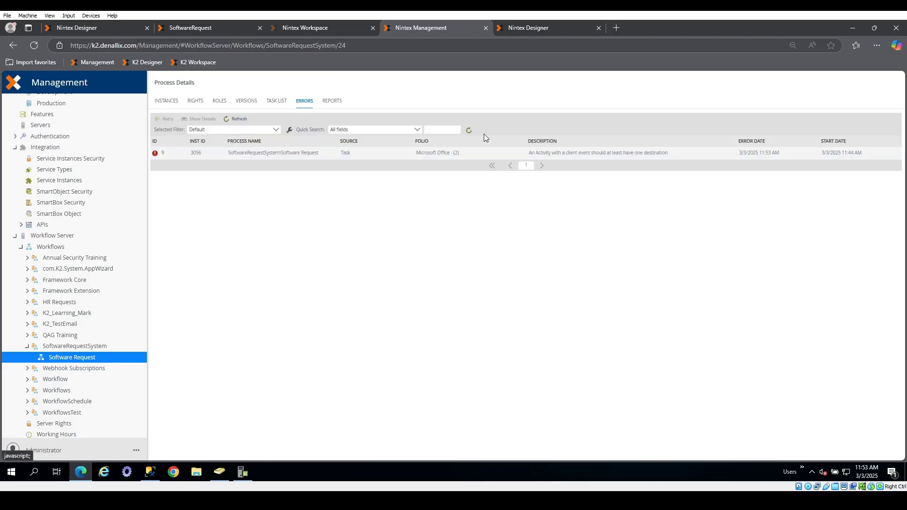
Step: Send the Microsoft Office request's workflow instance to the Manager Approval activity, and refresh the instance list
click(469, 132)
click(167, 101)
click(233, 169)
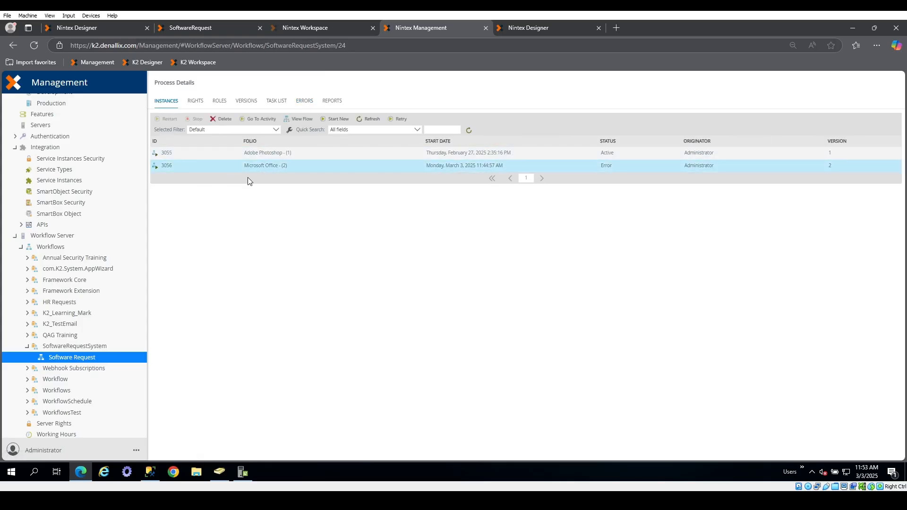
click(265, 122)
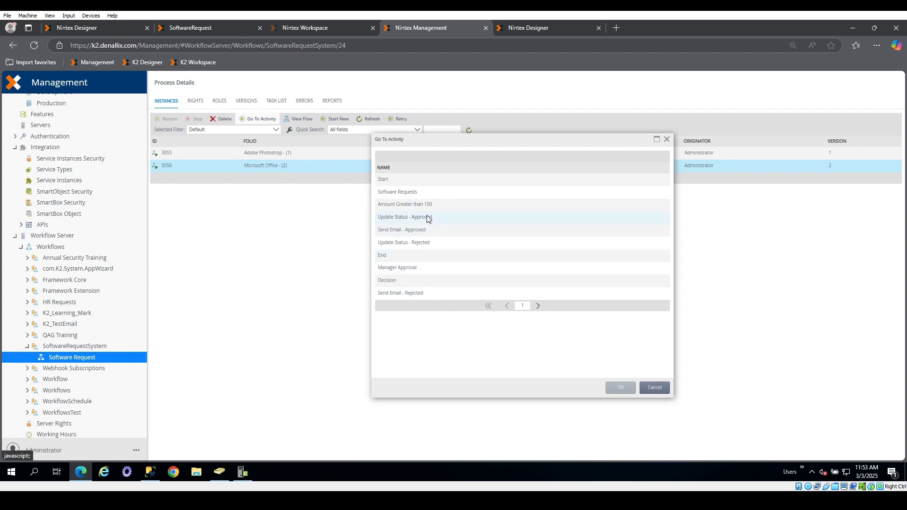
click(424, 267)
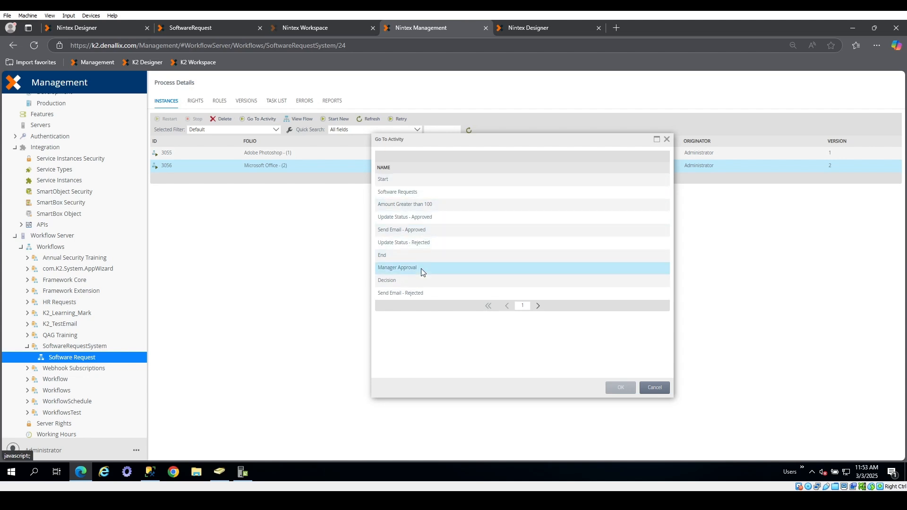
click(621, 387)
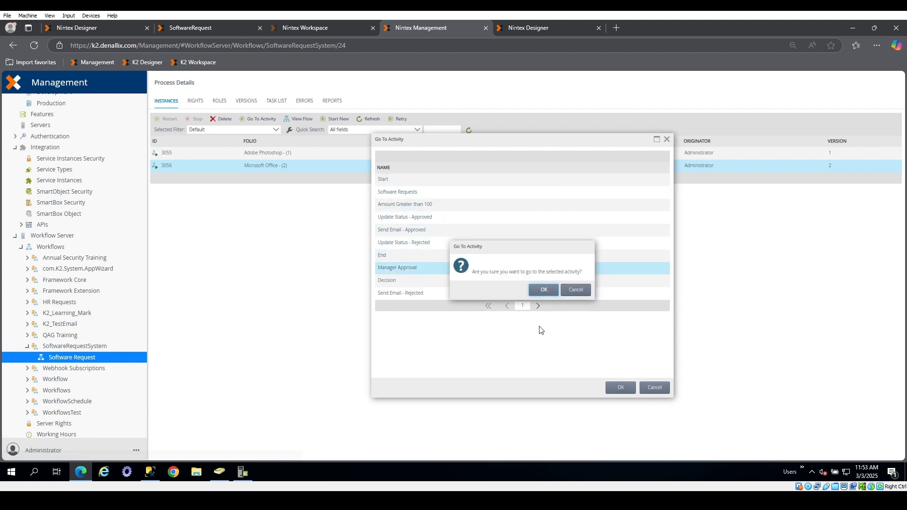
click(538, 293)
click(562, 301)
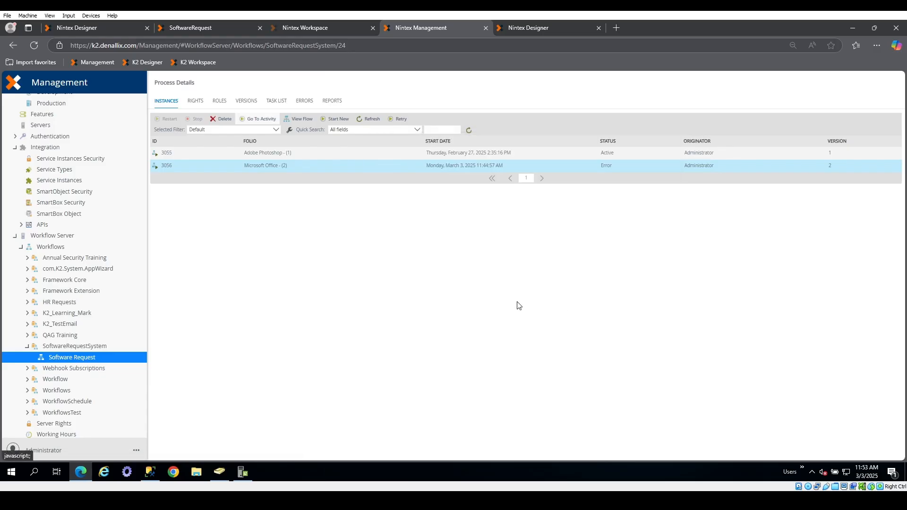
click(470, 133)
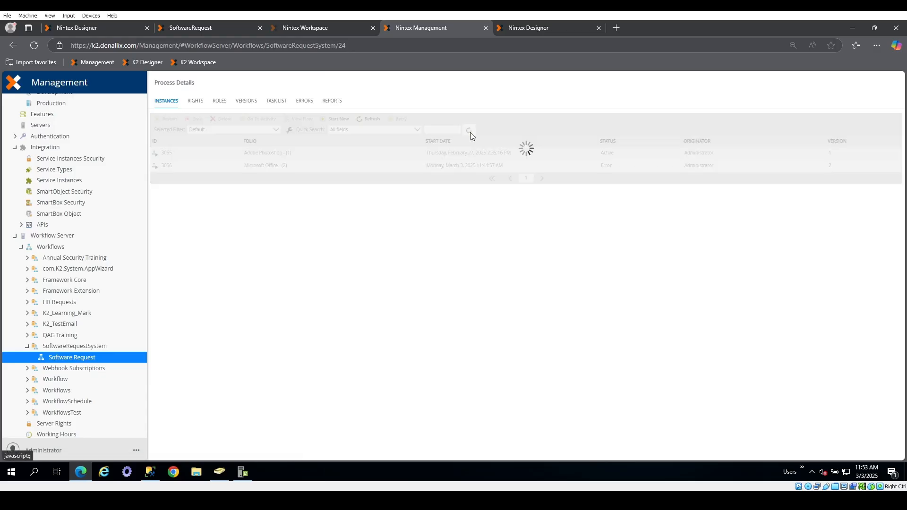
click(470, 133)
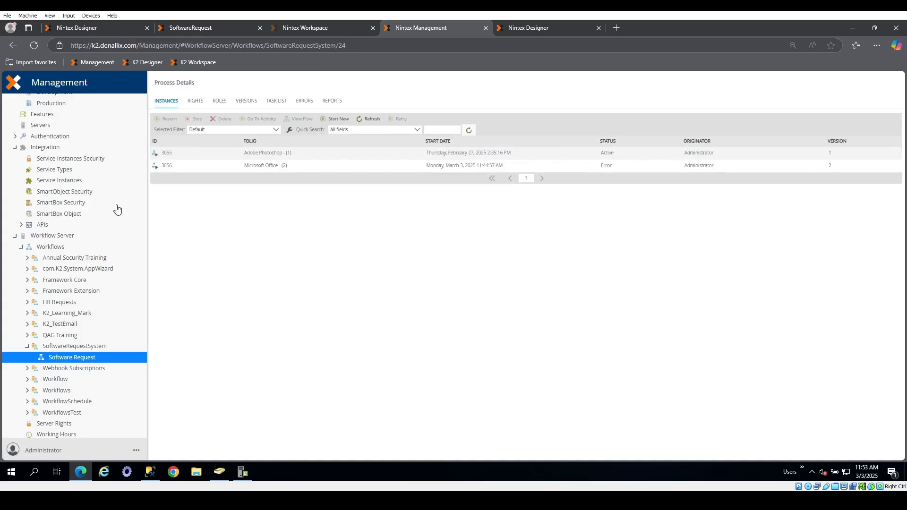
Step: Reopen the UMUser SmartObject, execute Get Users with the Label Name K2 to check the Administrator's manager, and close the results
scroll(102, 226, up, 2)
scroll(92, 310, up, 3)
scroll(94, 308, up, 8)
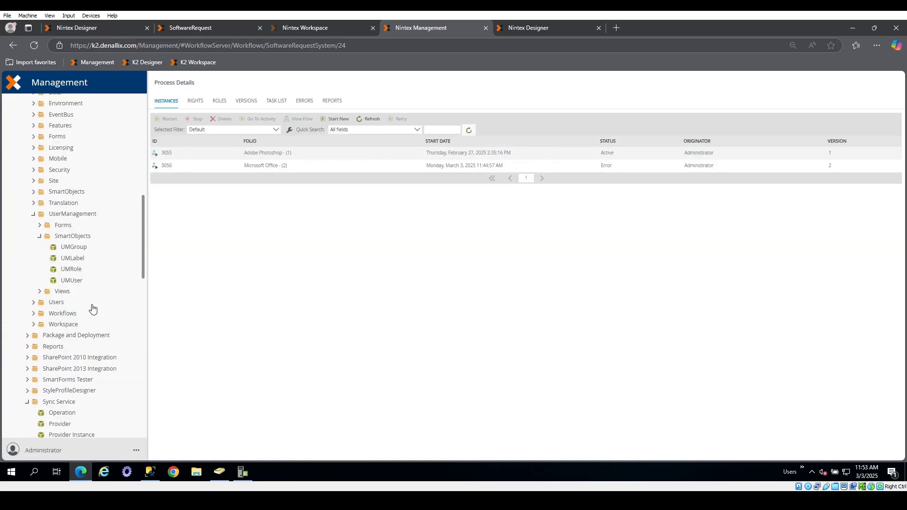
scroll(95, 308, down, 5)
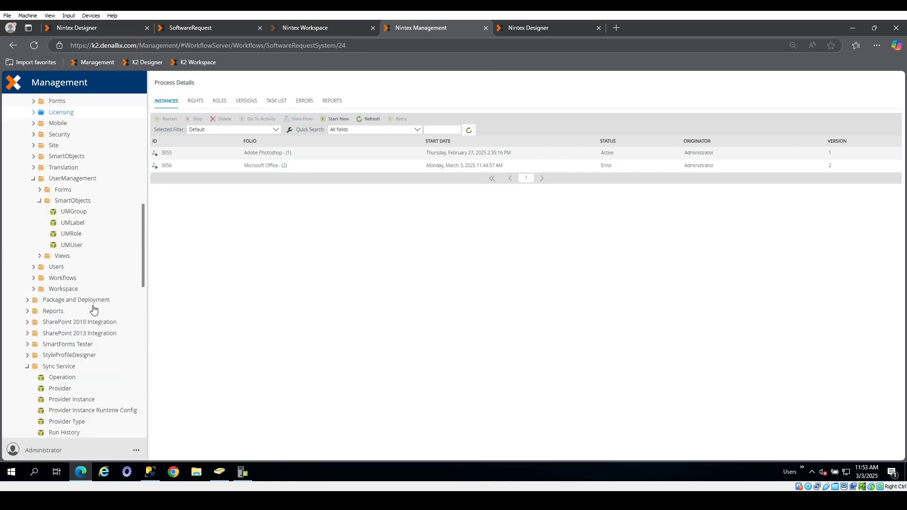
click(73, 244)
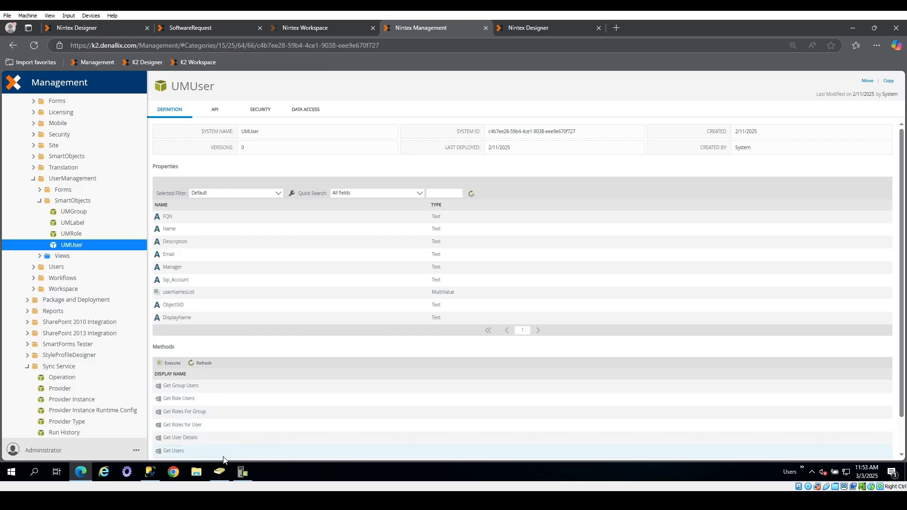
click(171, 364)
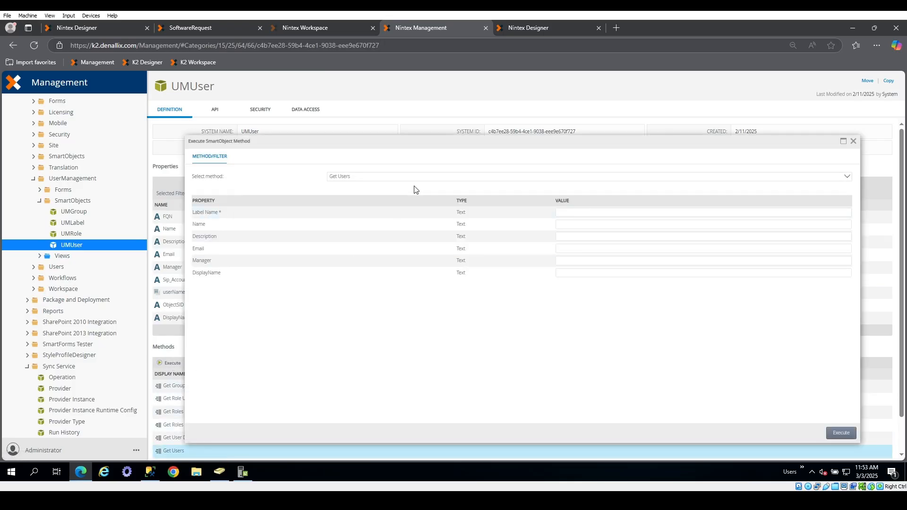
click(841, 433)
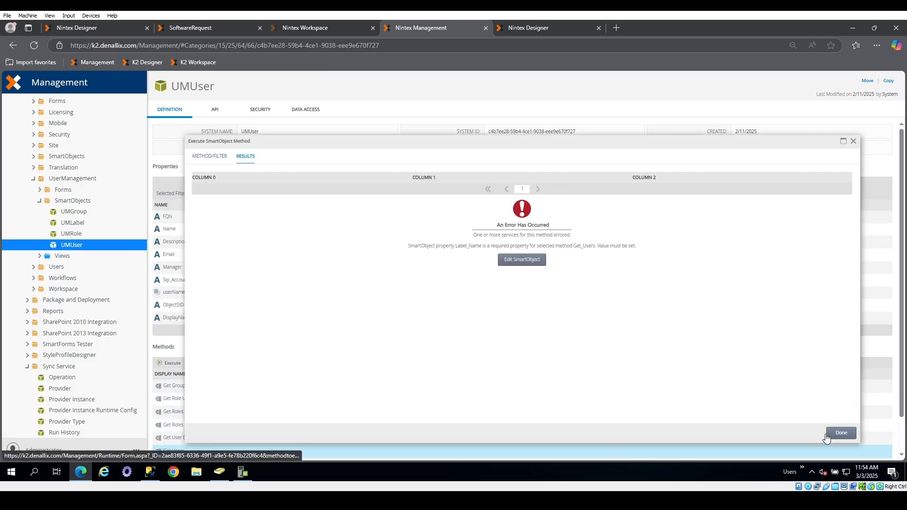
click(220, 158)
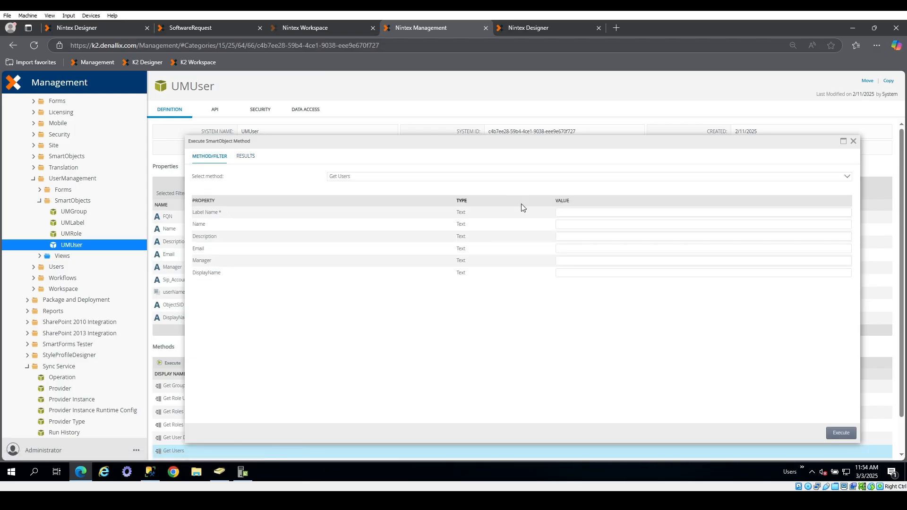
click(582, 214)
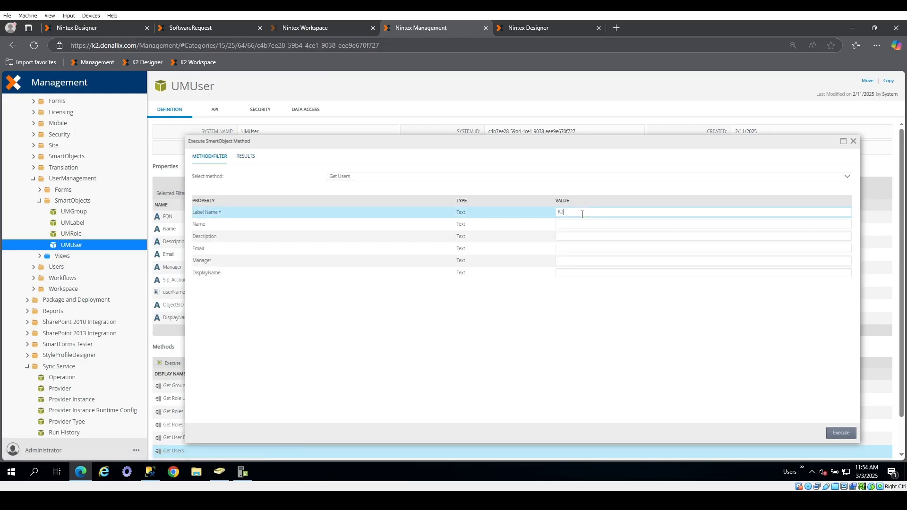
click(842, 432)
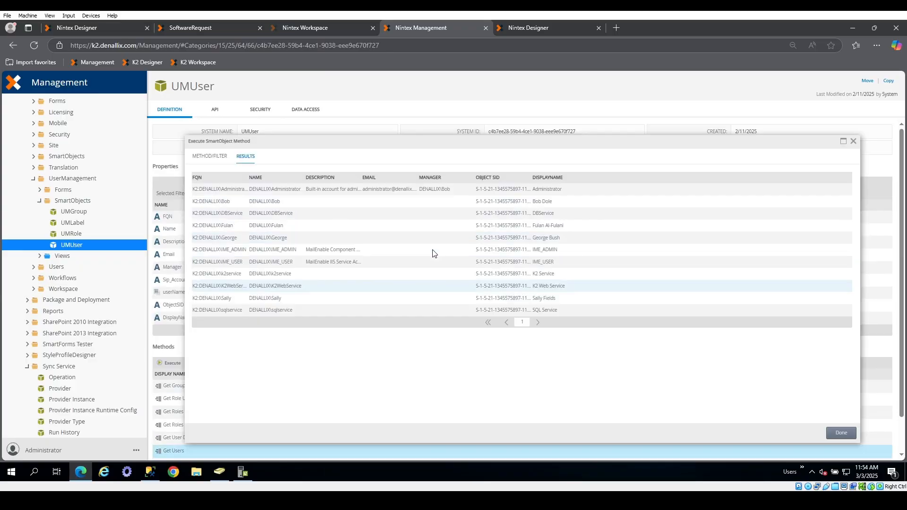
click(853, 142)
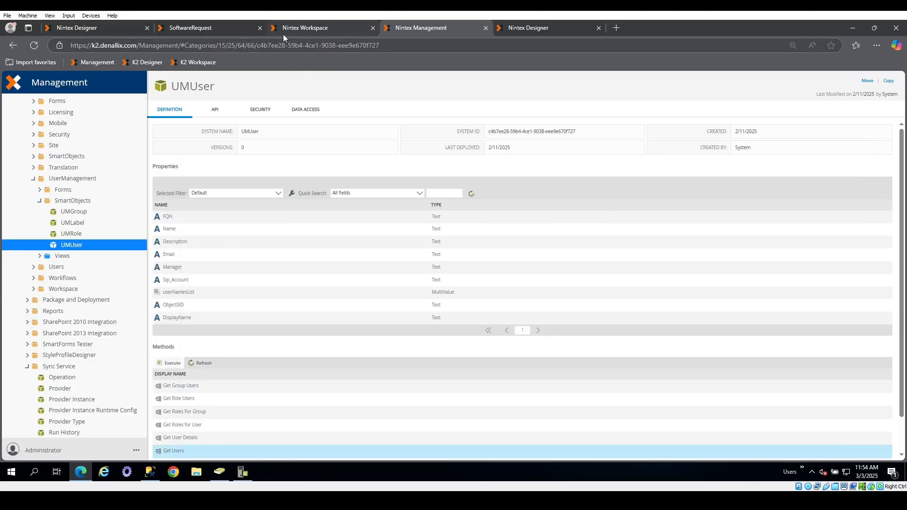
Step: Reload the Software Request form and submit a new request for Microsoft Office with the justification "test test test"
click(209, 28)
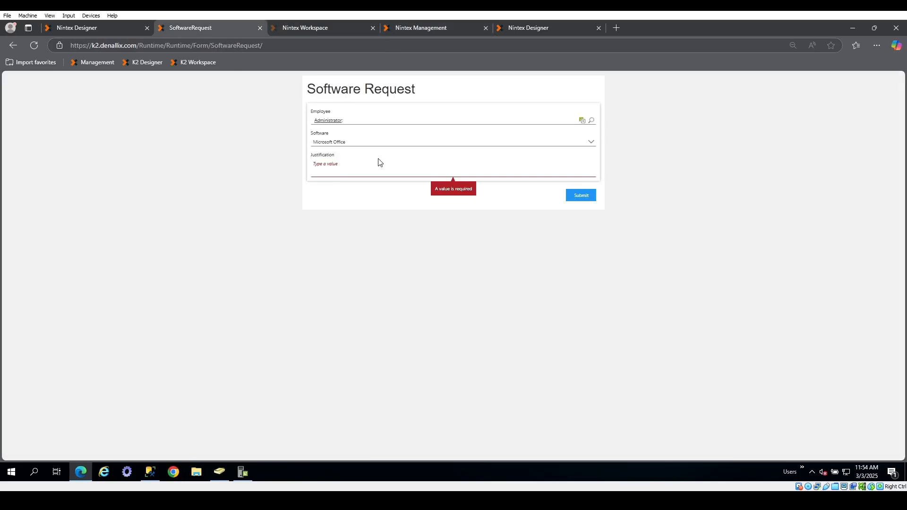
click(34, 45)
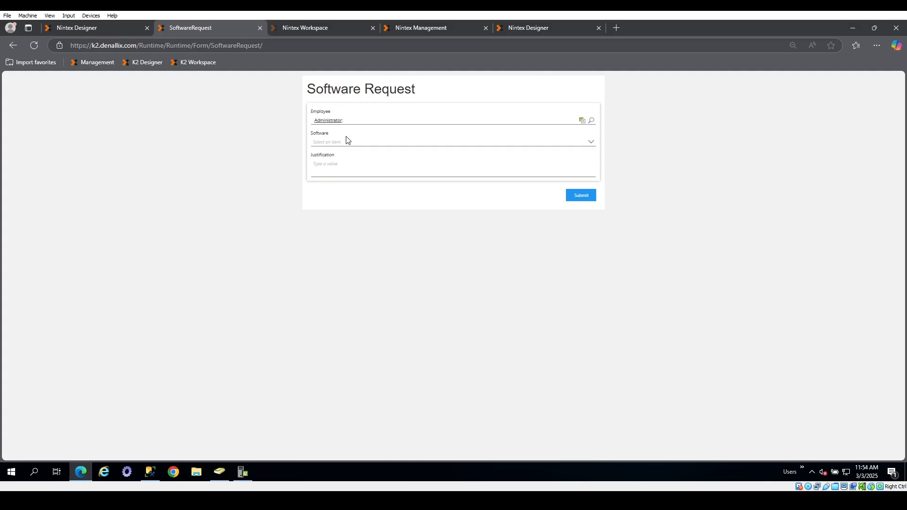
click(370, 142)
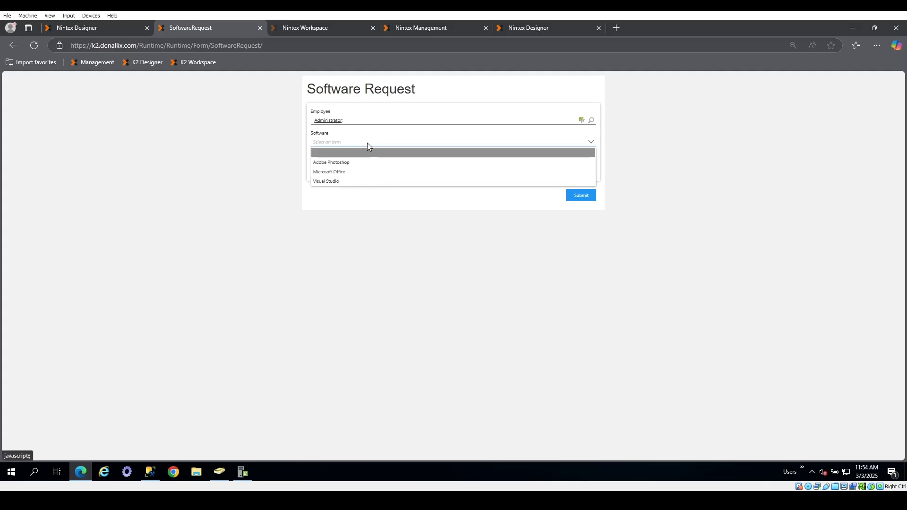
click(349, 173)
click(350, 174)
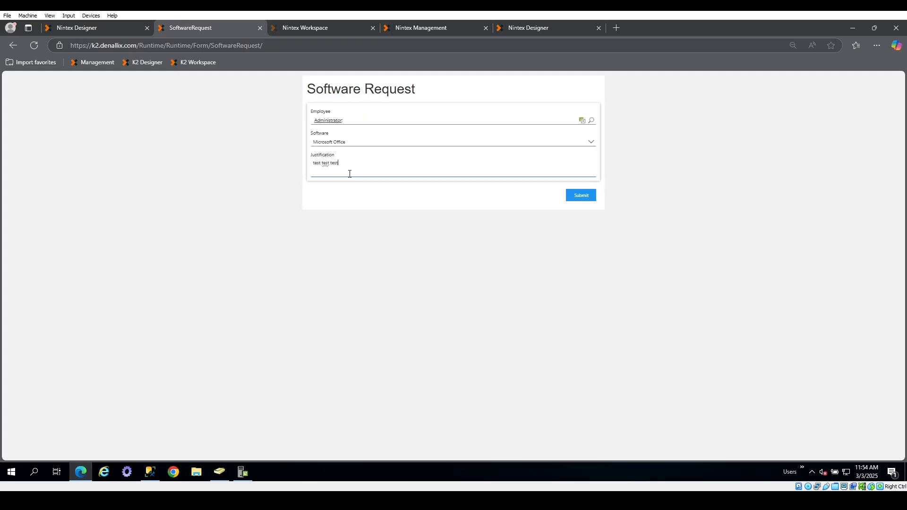
click(579, 196)
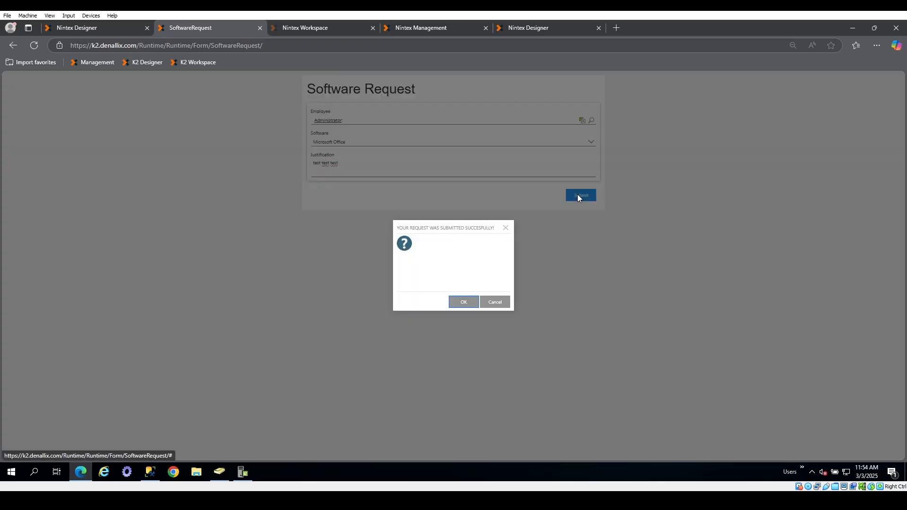
click(463, 303)
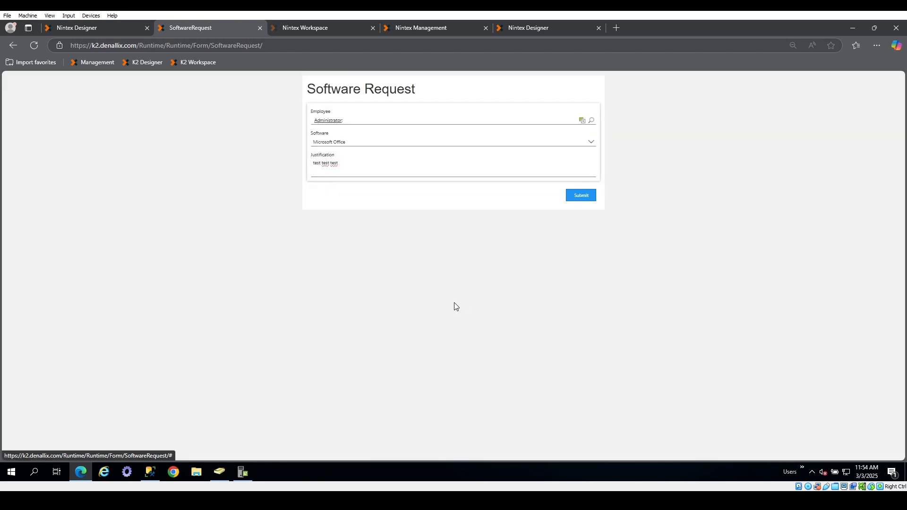
Step: Check the Software Request workflow's refreshed instance list and its error list in Management
click(425, 30)
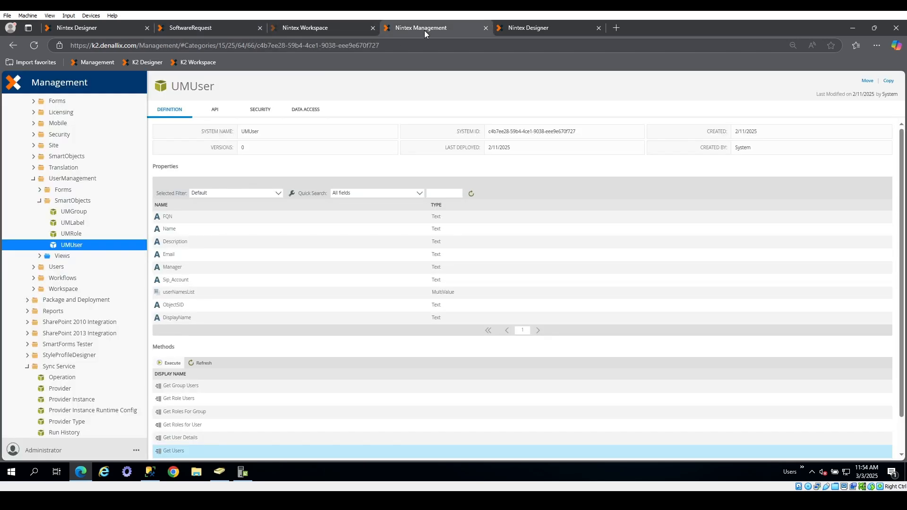
scroll(45, 270, down, 5)
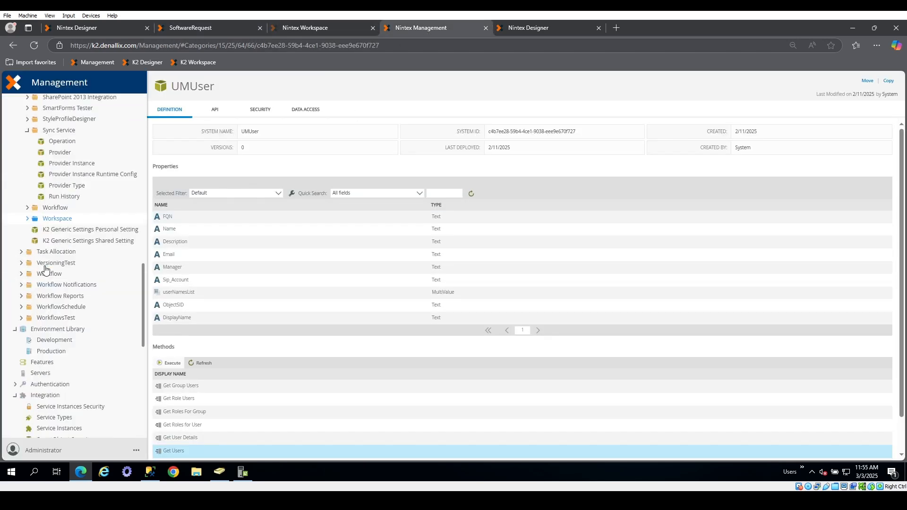
scroll(66, 284, down, 3)
scroll(112, 353, down, 3)
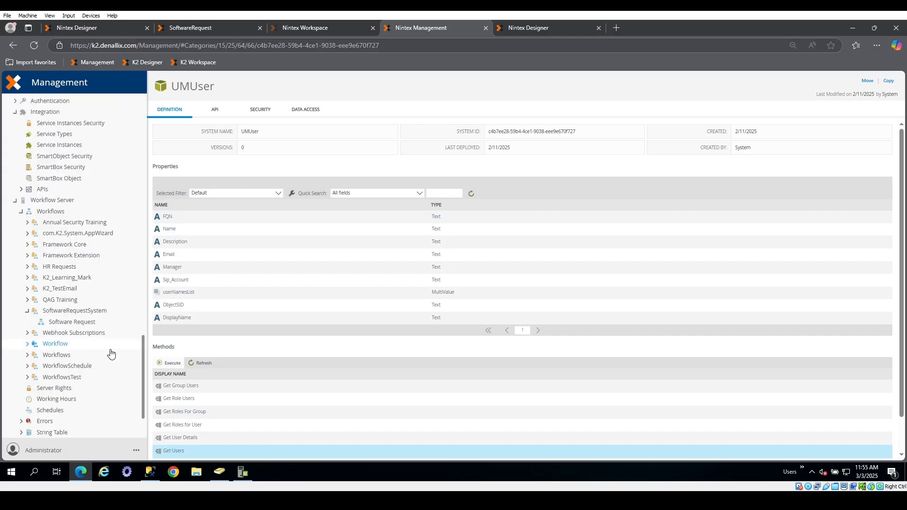
click(85, 323)
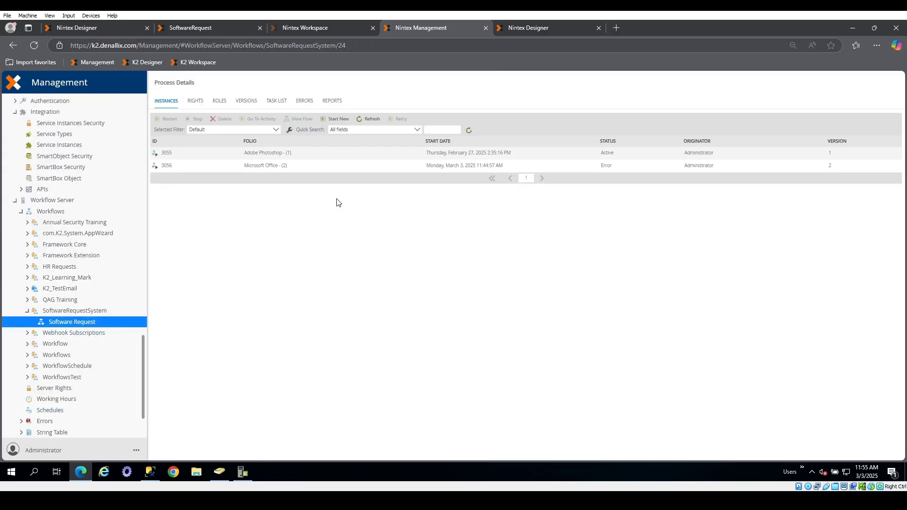
click(468, 130)
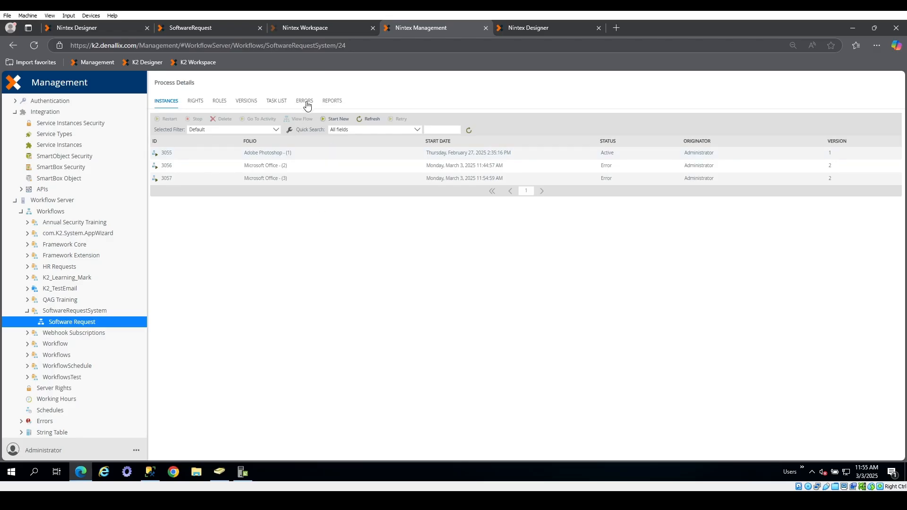
click(304, 101)
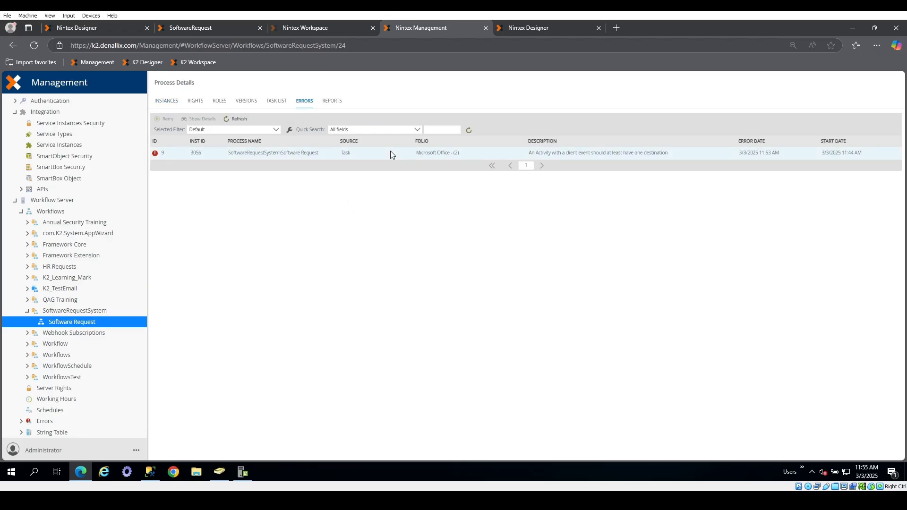
Step: Open the Provider SmartObject under Sync Service in the category tree to look at its List Providers method
scroll(97, 277, up, 5)
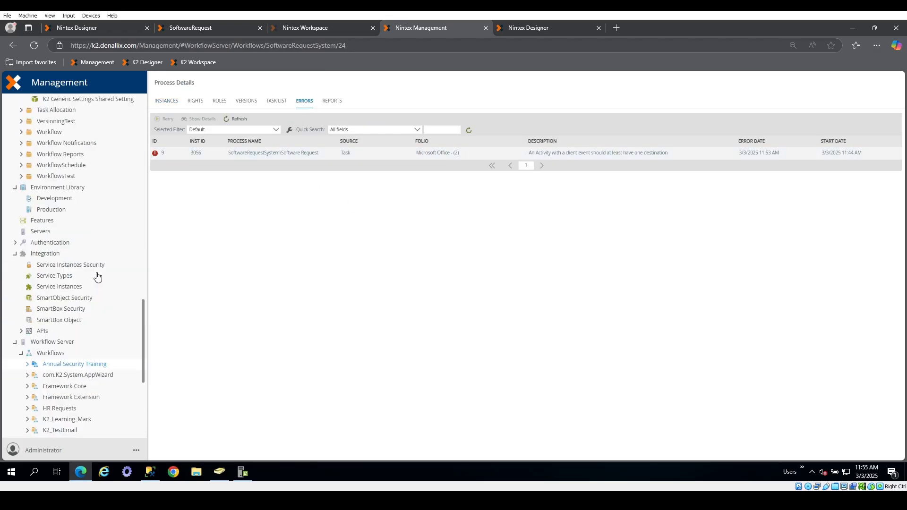
scroll(97, 278, up, 2)
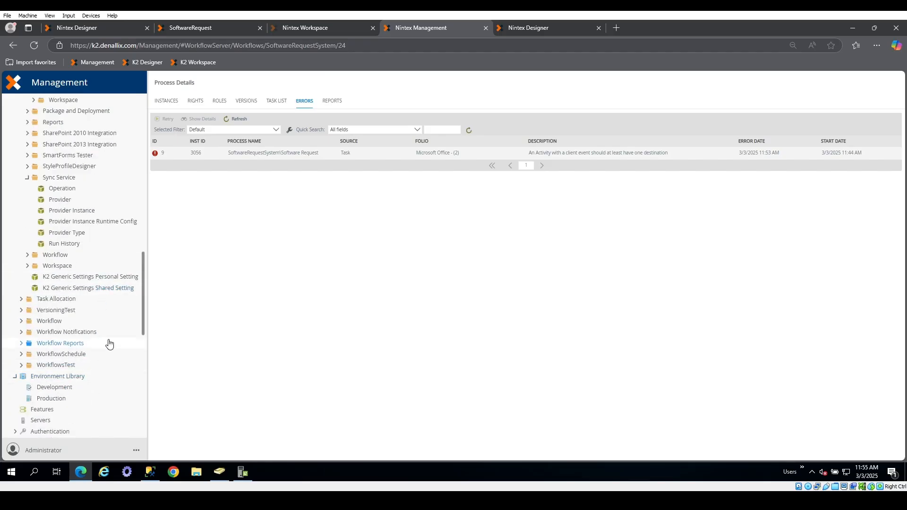
scroll(106, 333, up, 1)
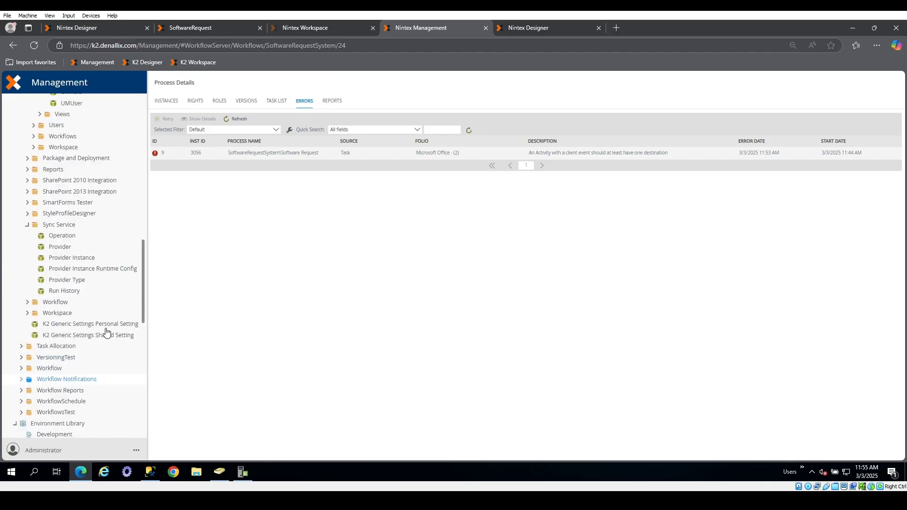
click(91, 246)
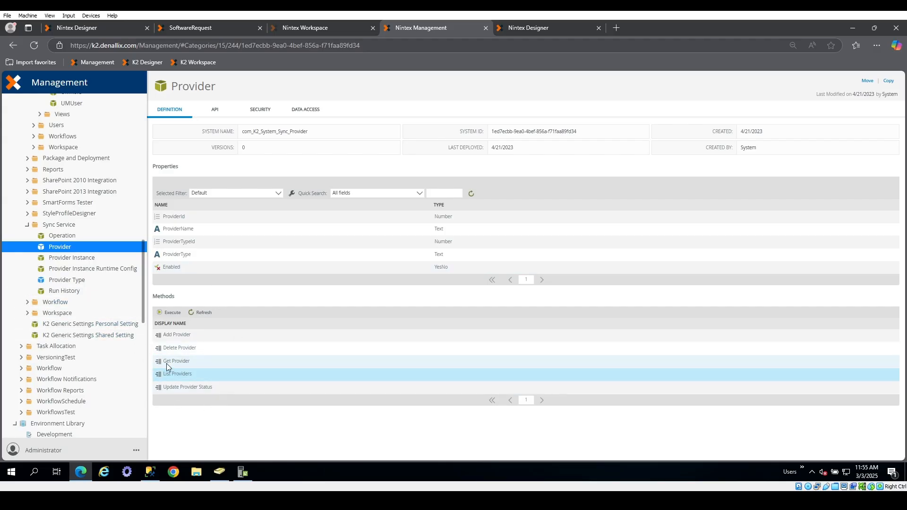
click(81, 237)
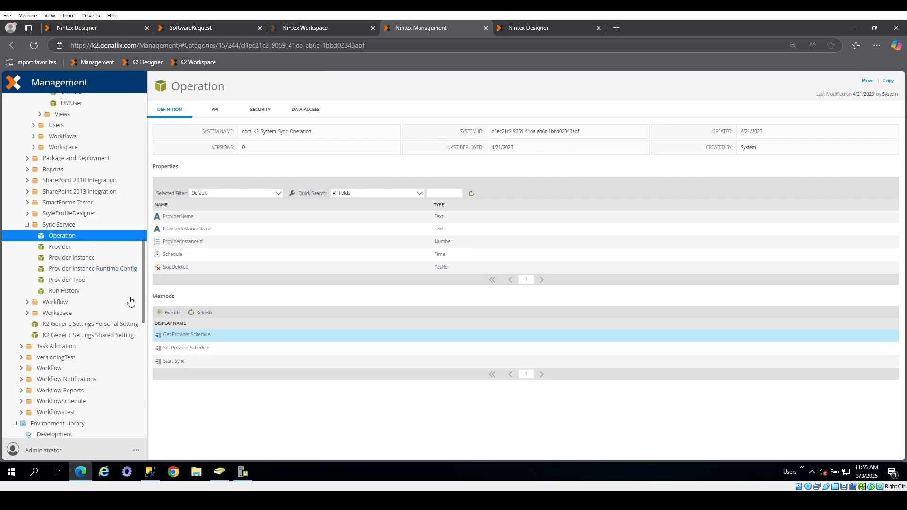
click(191, 362)
click(172, 312)
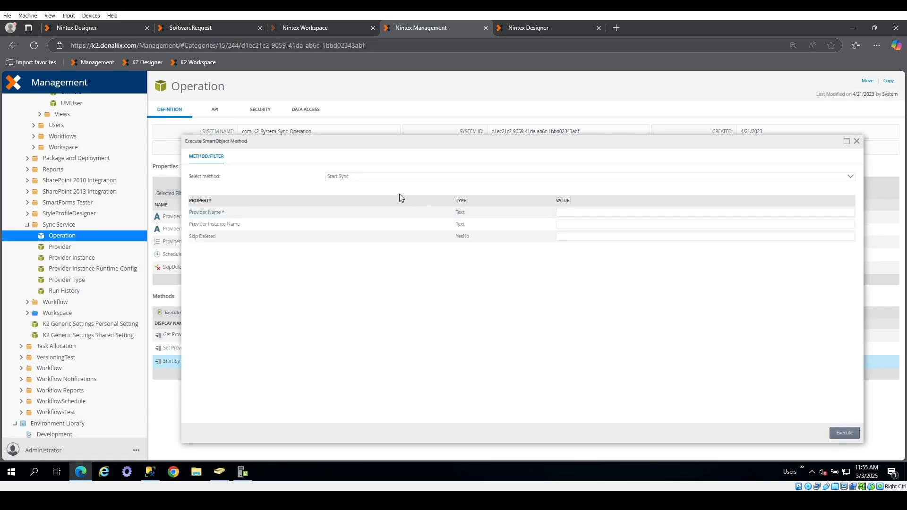
click(606, 211)
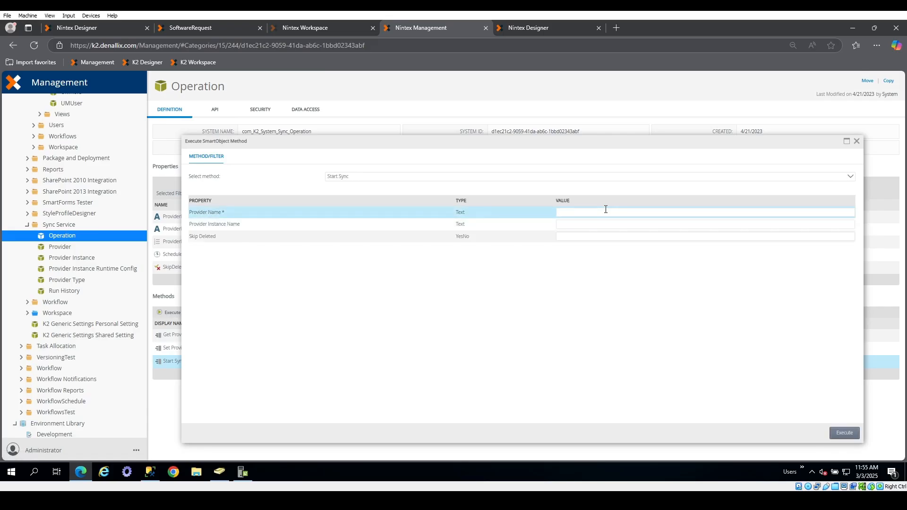
click(857, 142)
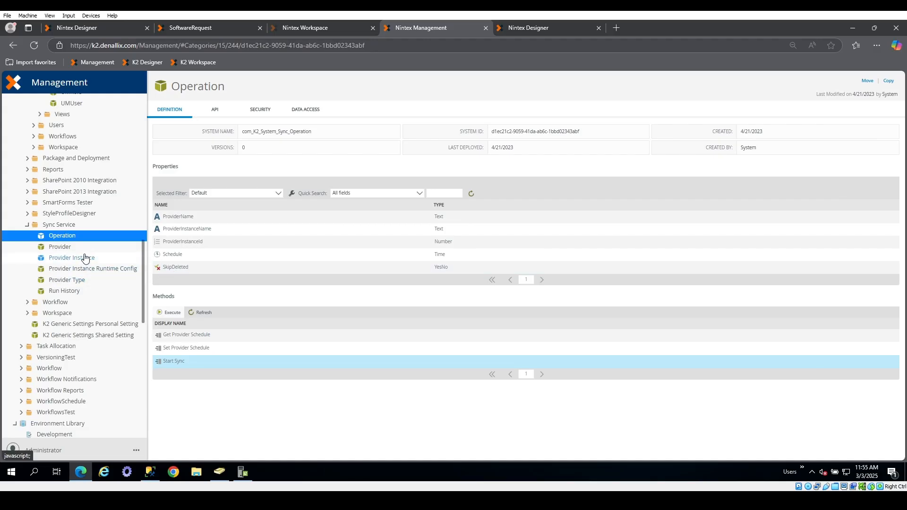
Step: Execute the Provider SmartObject's List Providers method to look up the sync provider names, and close the results
click(67, 246)
click(165, 314)
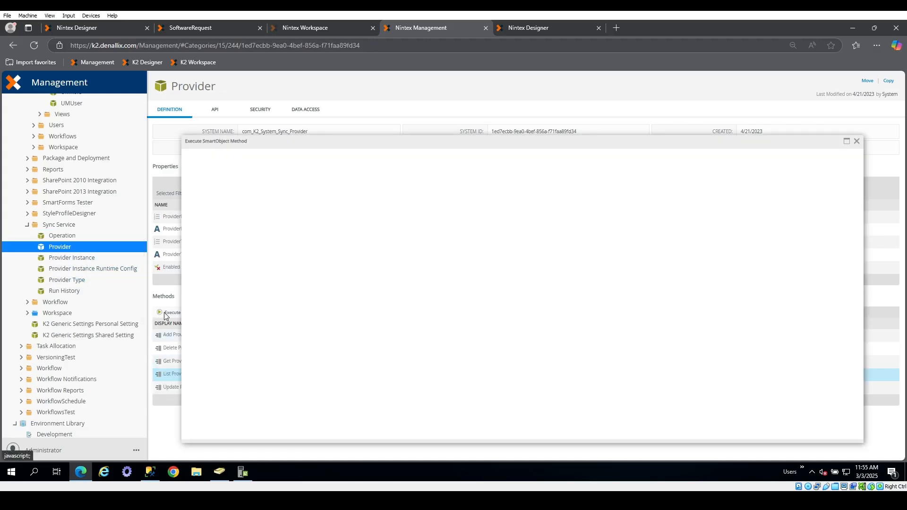
click(843, 433)
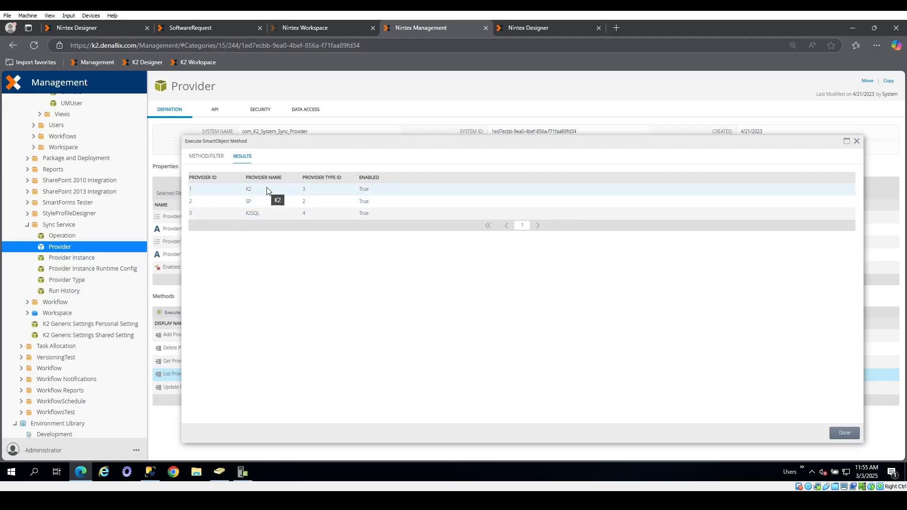
click(856, 141)
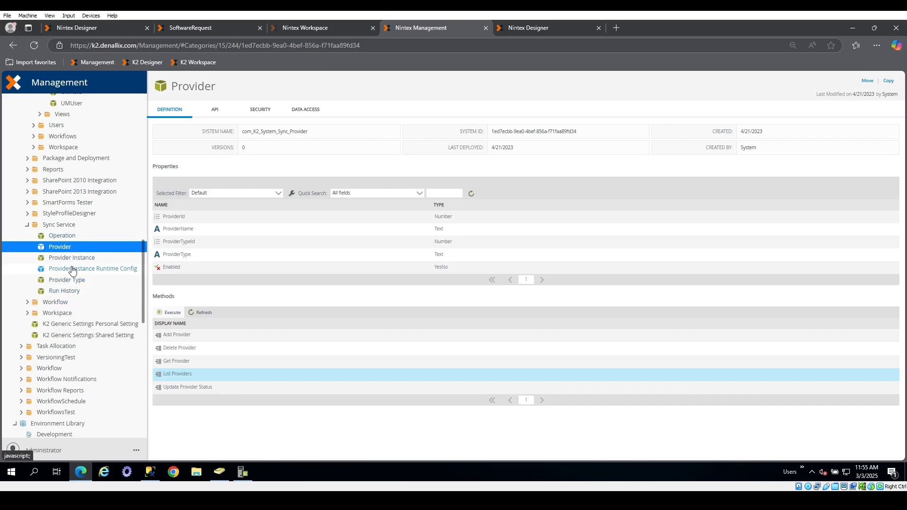
Step: Execute the Operation SmartObject's Start Sync method with the Provider Name K2 and close the execution dialog
click(65, 236)
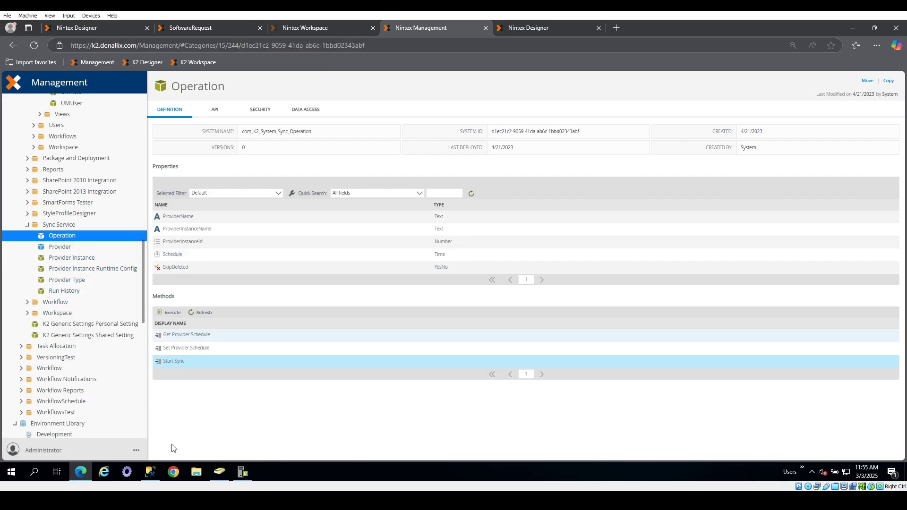
click(171, 313)
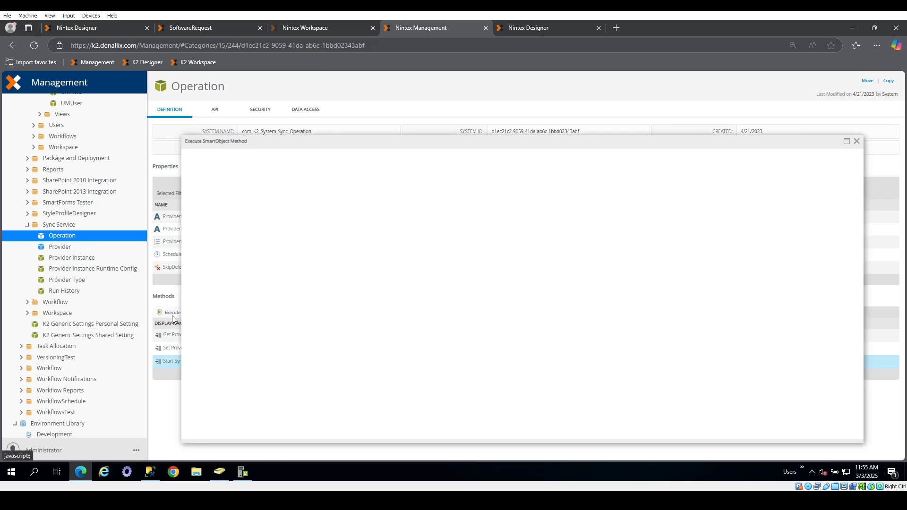
click(387, 178)
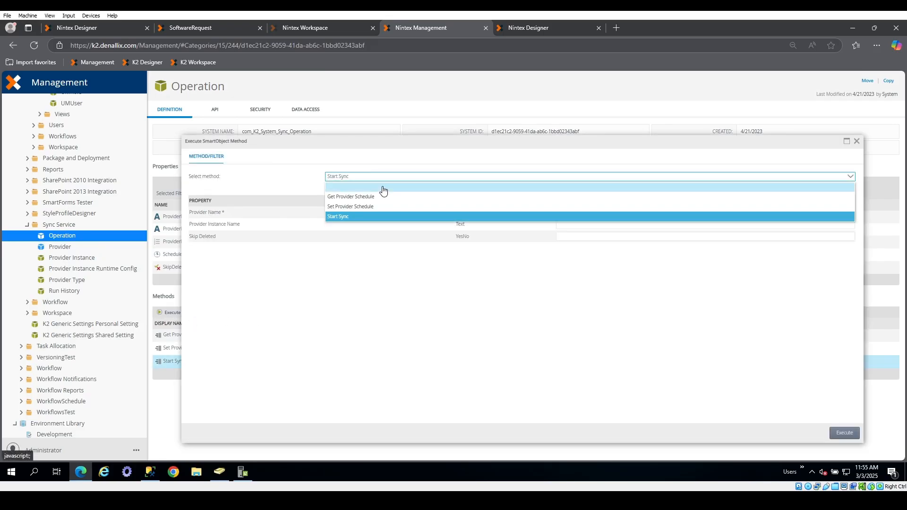
click(208, 177)
click(560, 214)
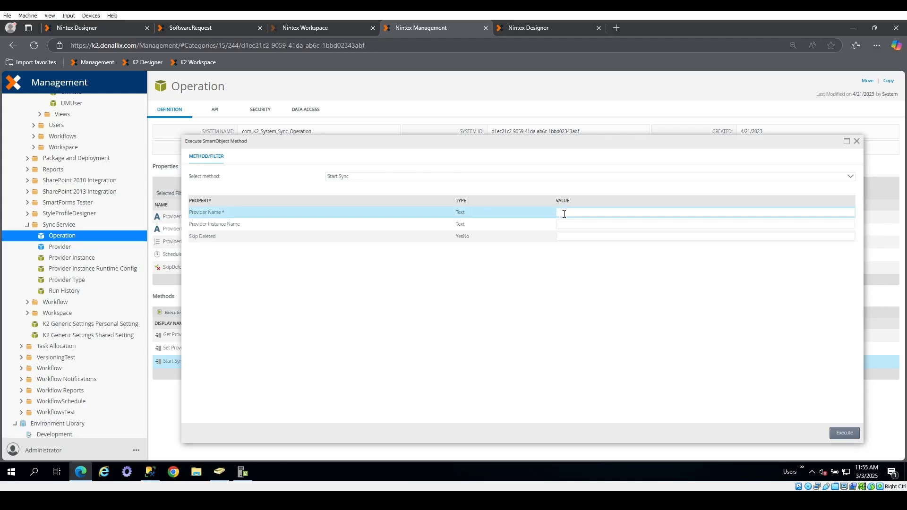
text(K2)
click(844, 433)
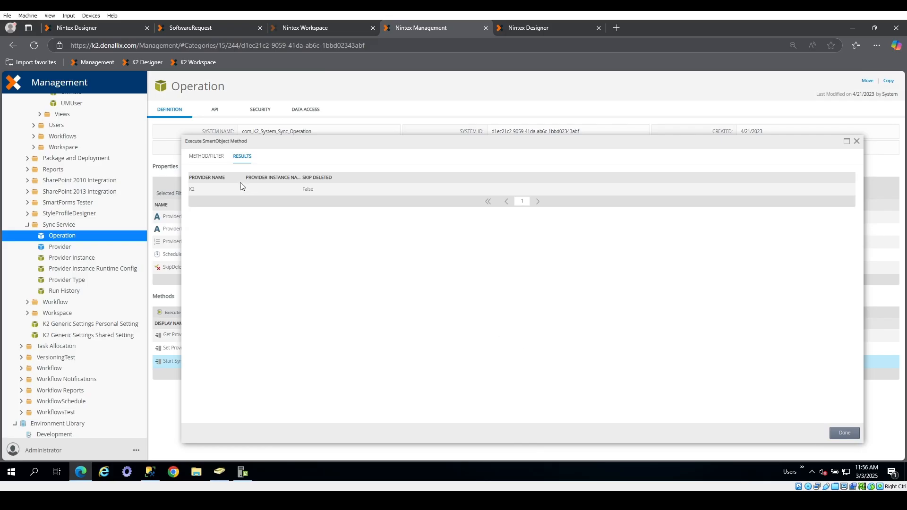
click(200, 158)
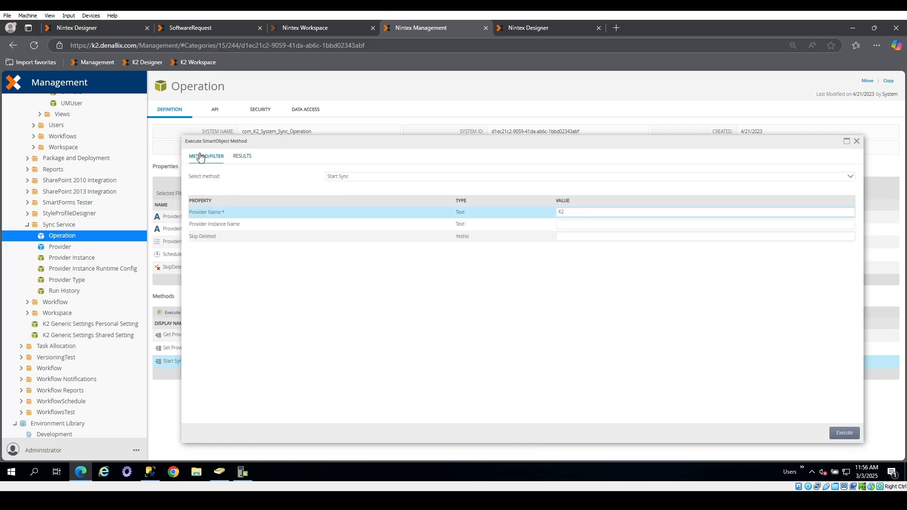
click(460, 177)
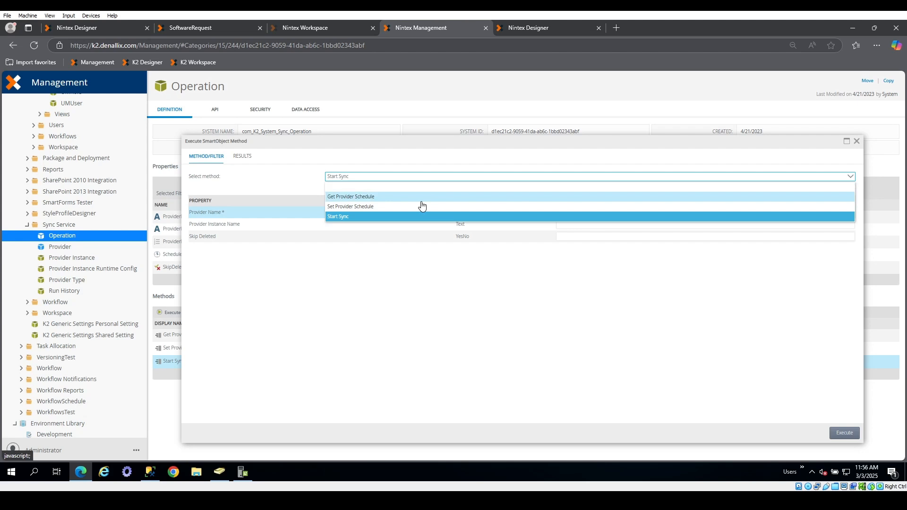
click(856, 141)
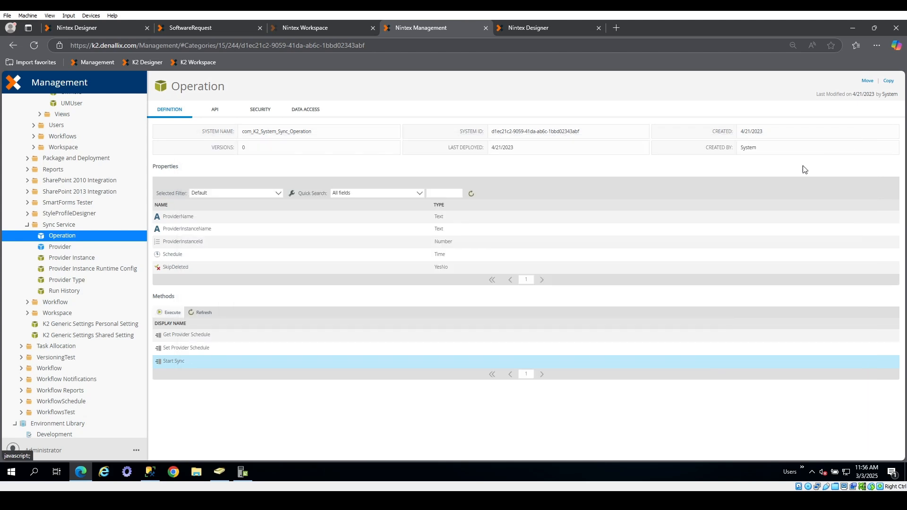
Step: Try executing Get Run History Entries By Status on the Run History SmartObject with Provider Name K2 and Run Status started
click(45, 291)
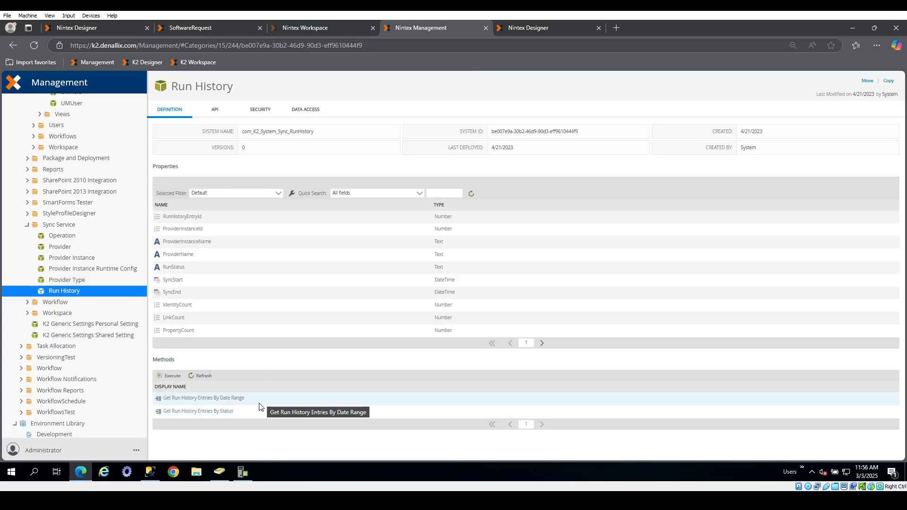
click(240, 412)
click(165, 376)
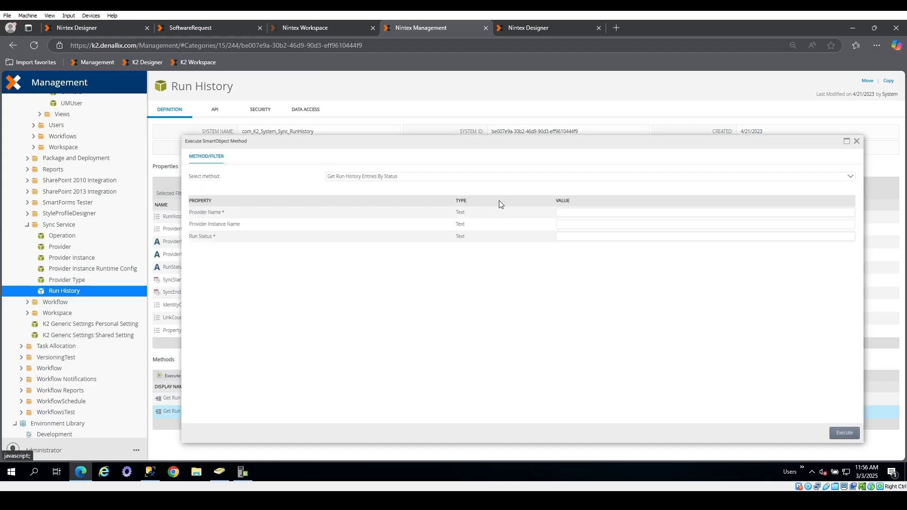
click(583, 213)
text(K)
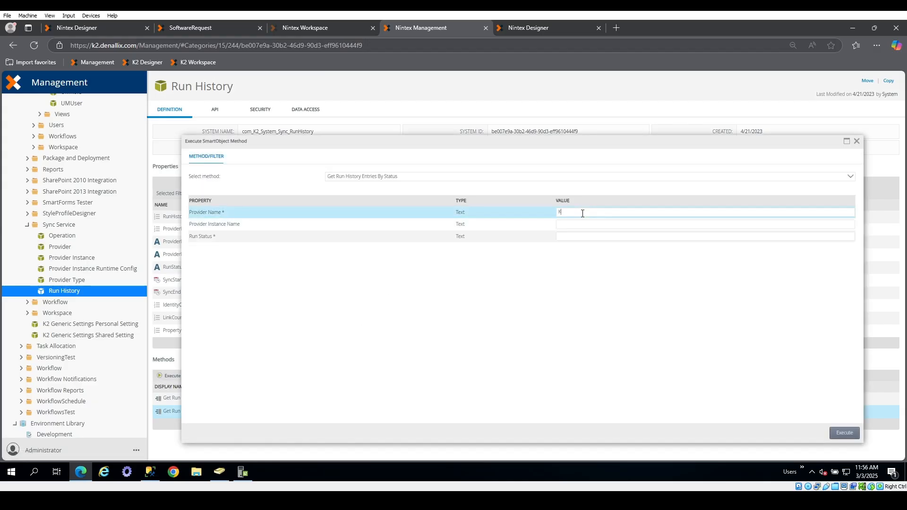
text(2)
text(started)
click(844, 433)
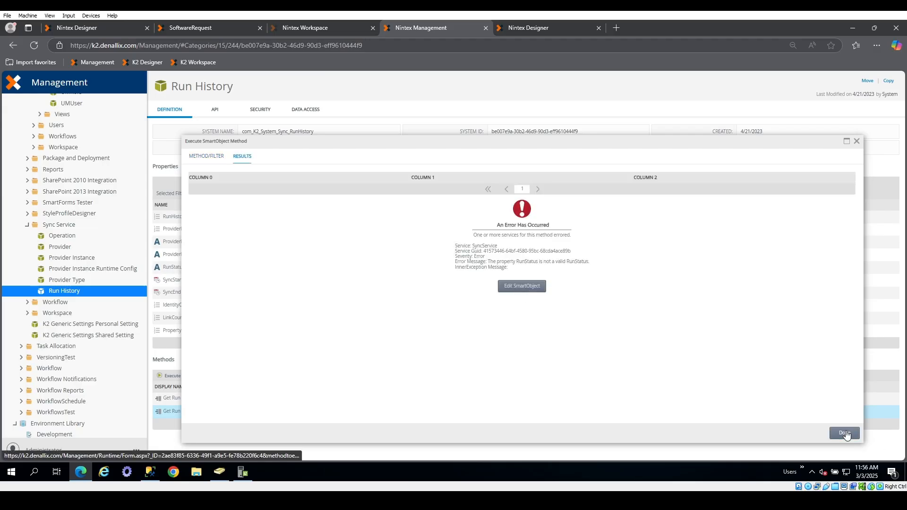
click(215, 158)
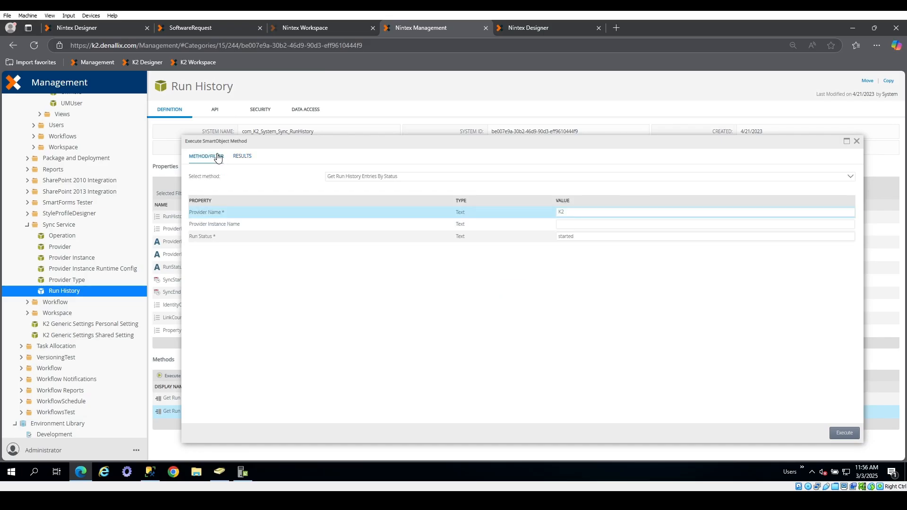
click(553, 177)
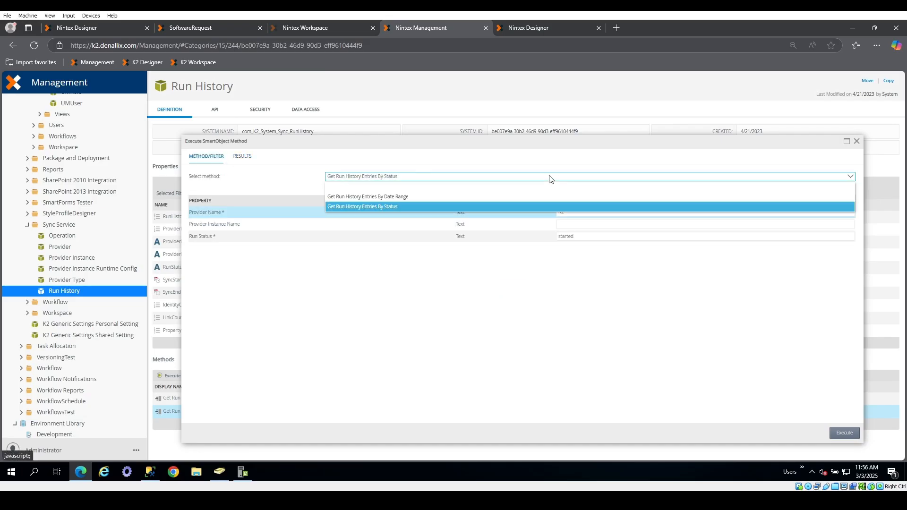
click(514, 196)
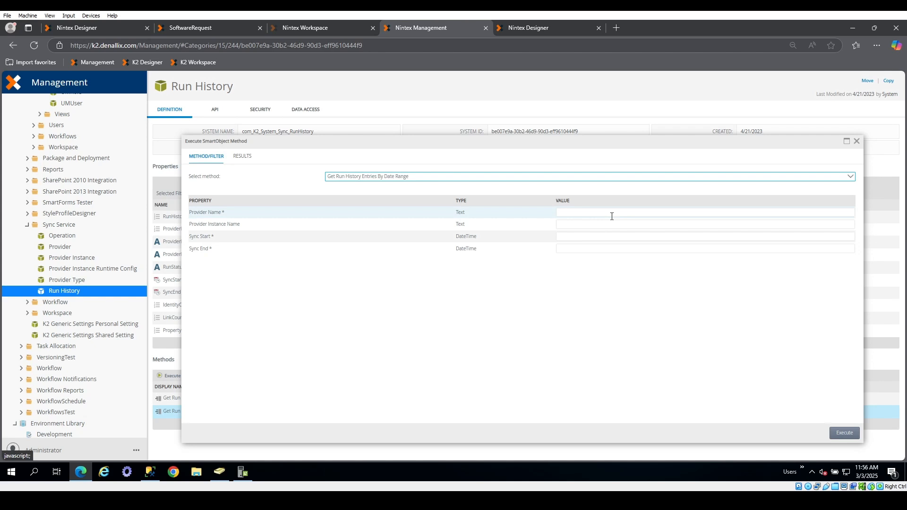
click(682, 215)
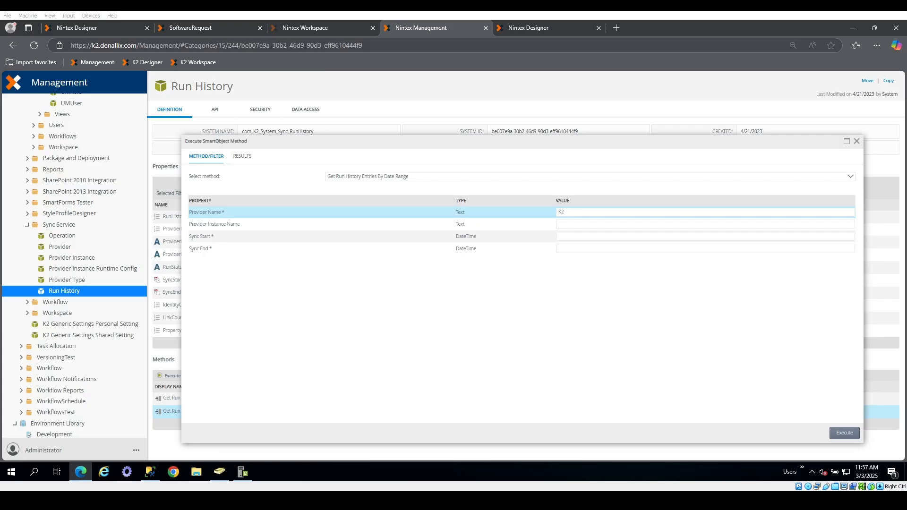
key(Tab)
click(574, 236)
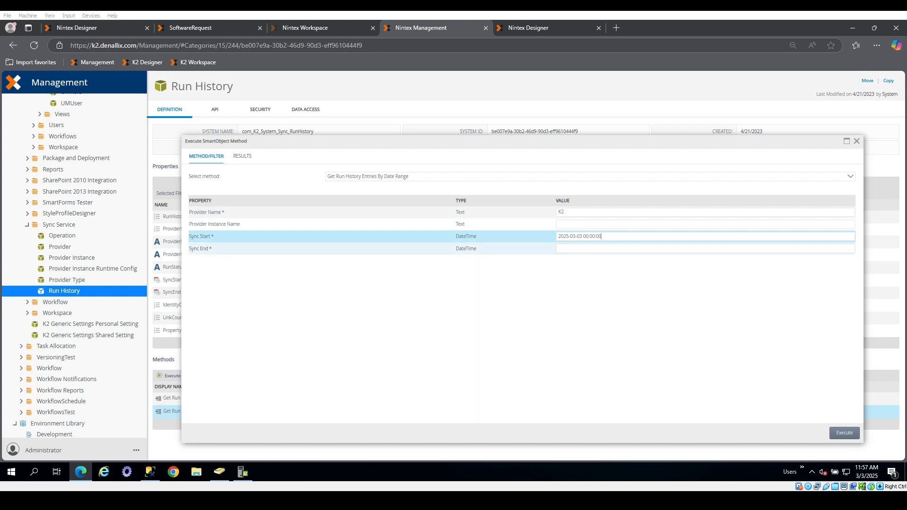
click(591, 249)
click(844, 434)
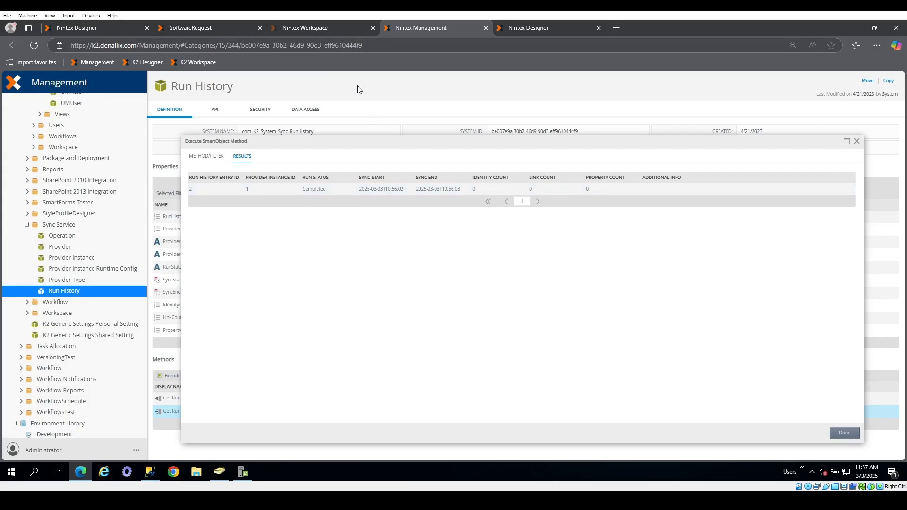
click(856, 146)
Step: Refresh the Software Request workflow's error list, retry the Microsoft Office - (3) error, and refresh the list again
scroll(55, 265, down, 2)
scroll(71, 331, down, 3)
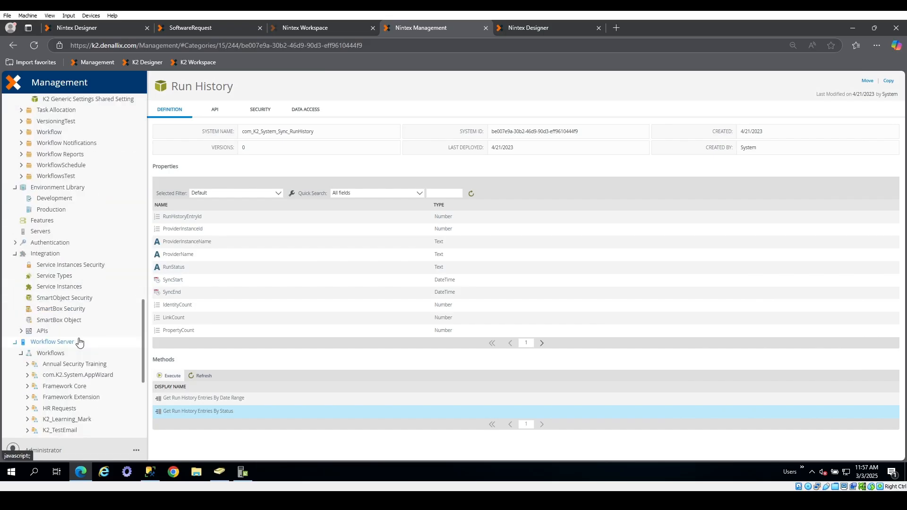
scroll(85, 359, down, 4)
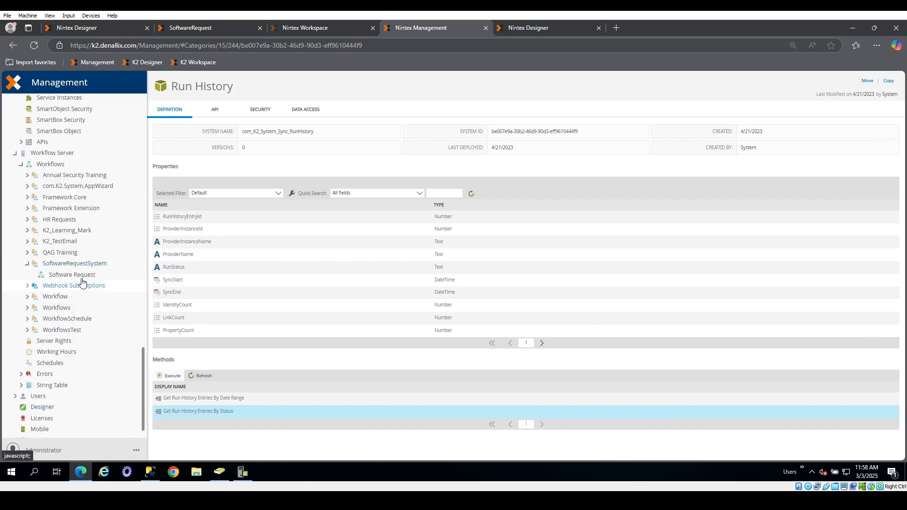
click(80, 276)
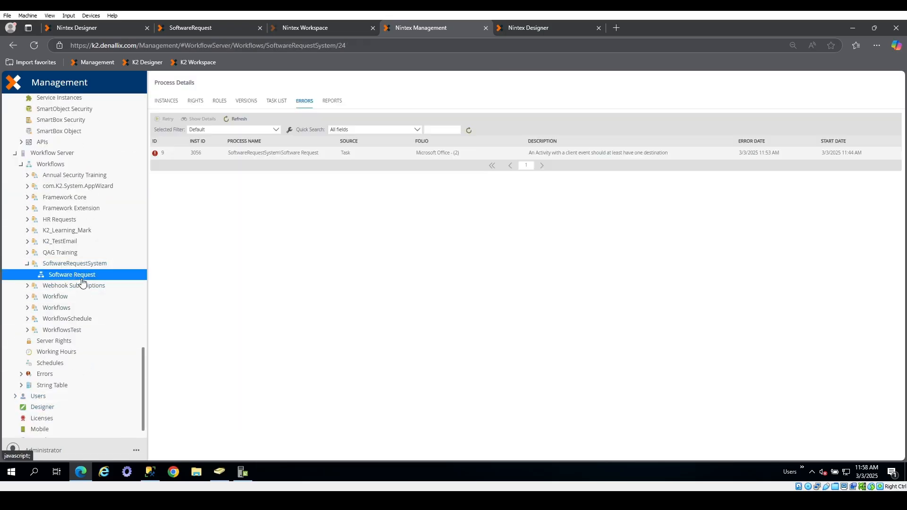
click(470, 130)
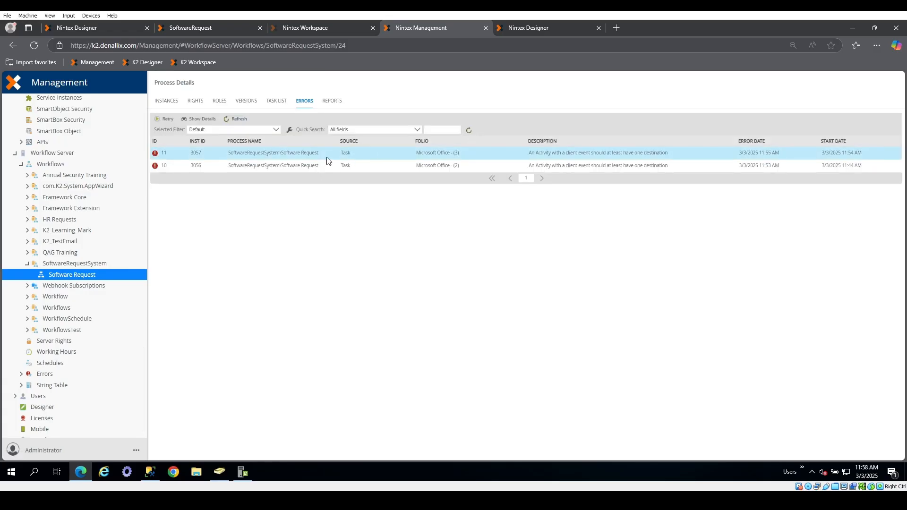
click(166, 120)
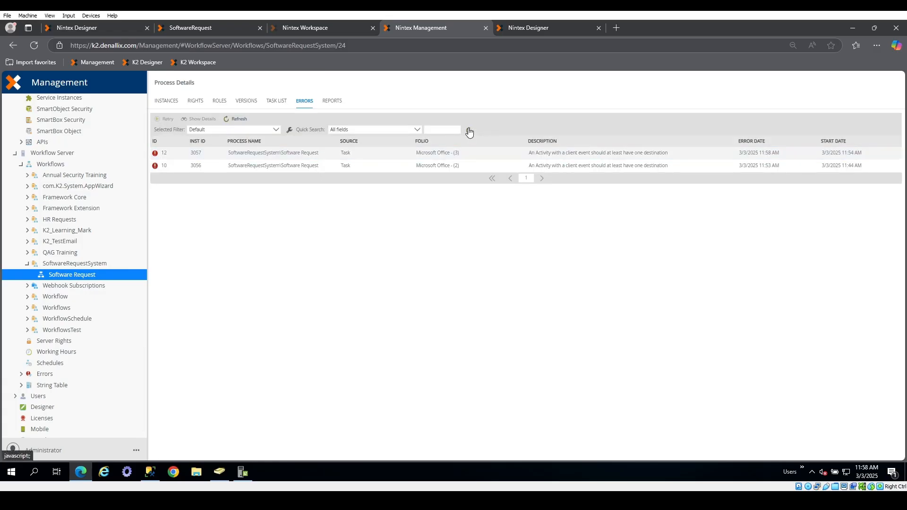
click(469, 130)
Step: View the full details of the Microsoft Office - (2) error and close them
click(274, 167)
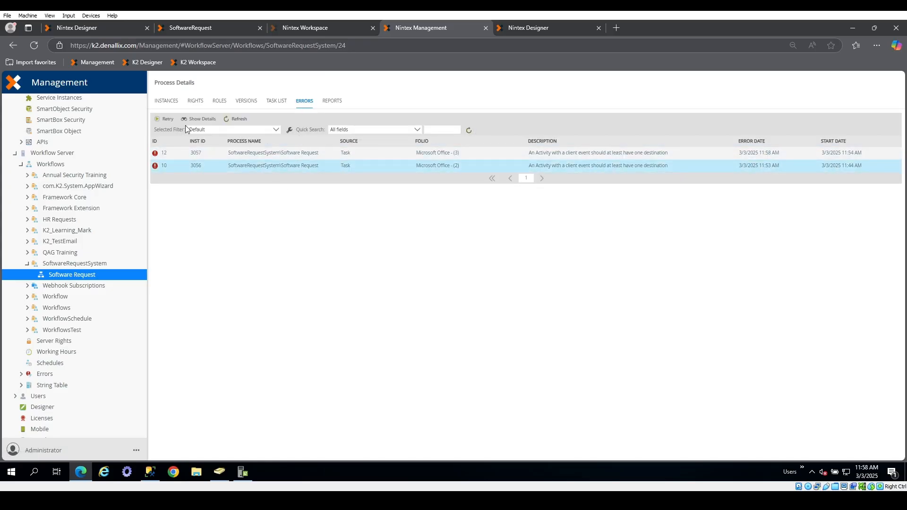
click(205, 123)
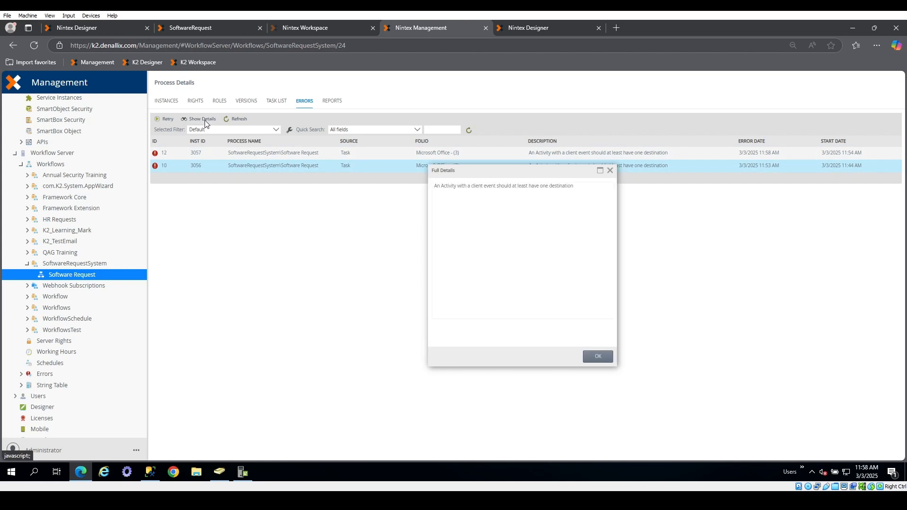
click(610, 172)
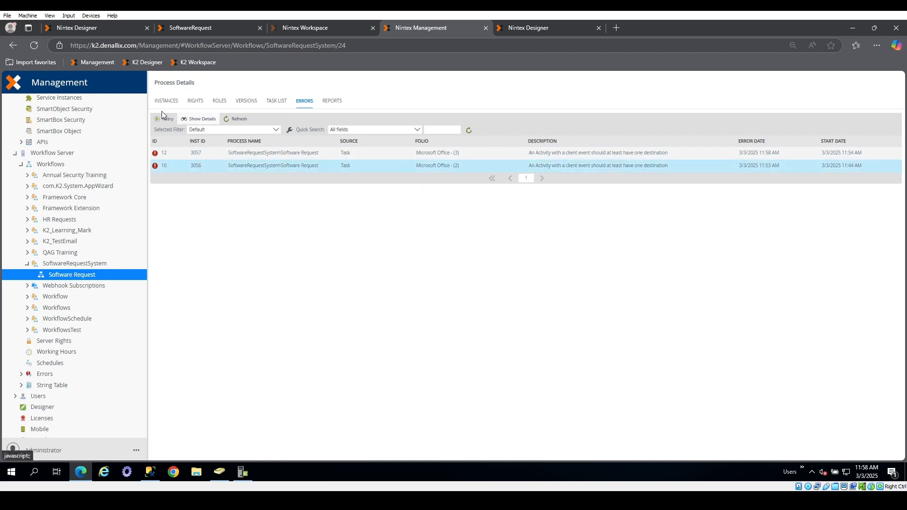
Step: Move the Microsoft Office - (3) instance of the Software Request workflow to the Manager Approval activity and refresh the instance list
click(169, 101)
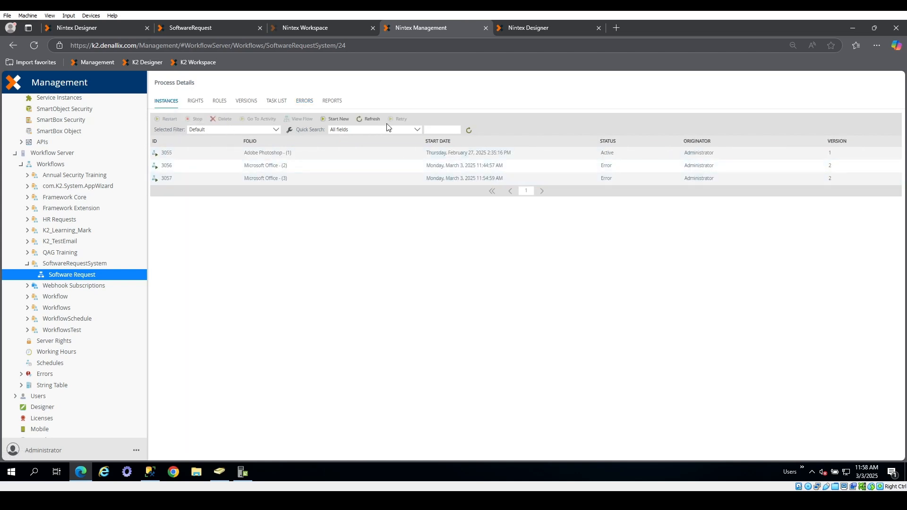
click(286, 182)
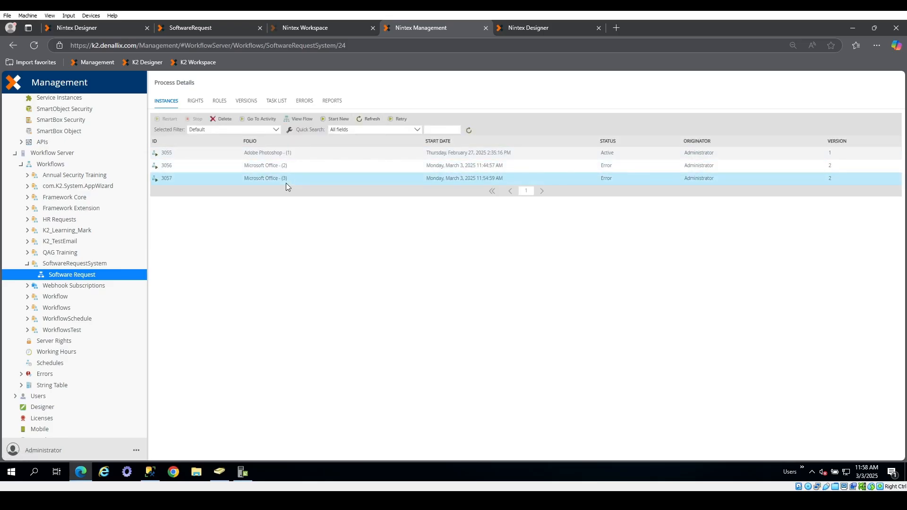
click(262, 119)
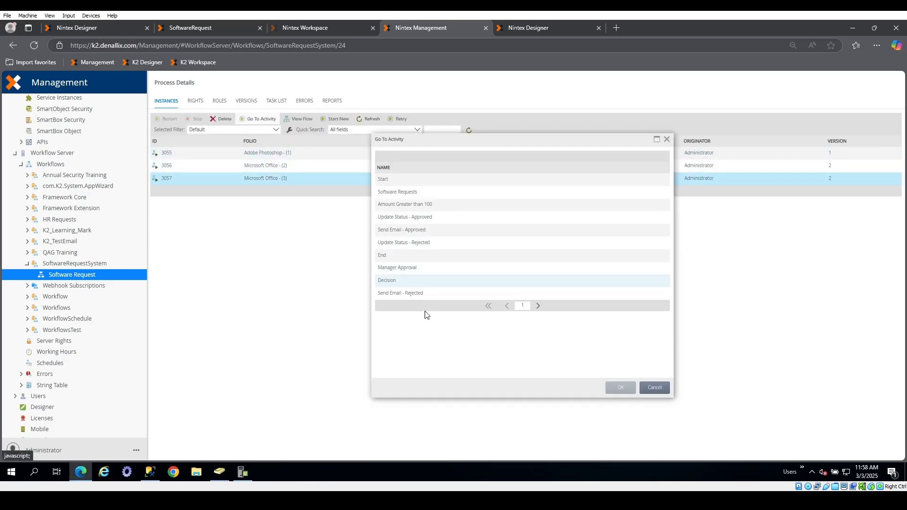
click(476, 268)
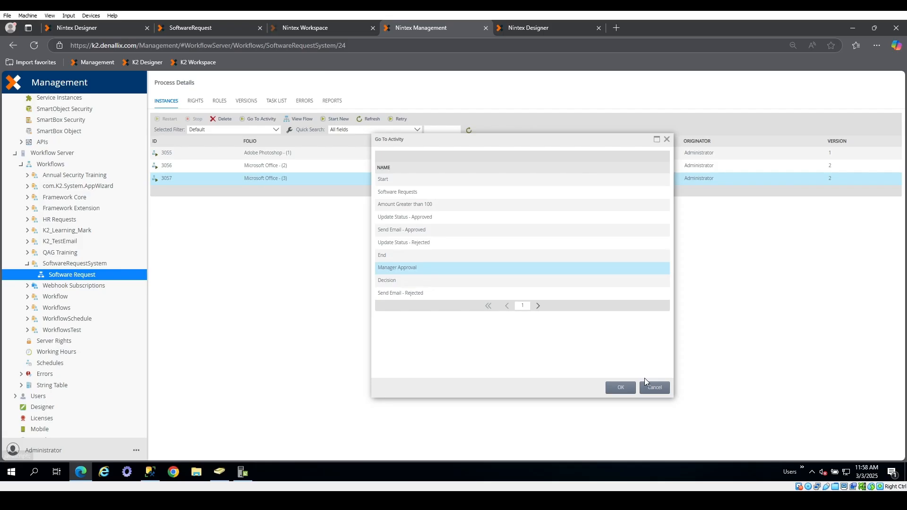
click(625, 391)
click(549, 289)
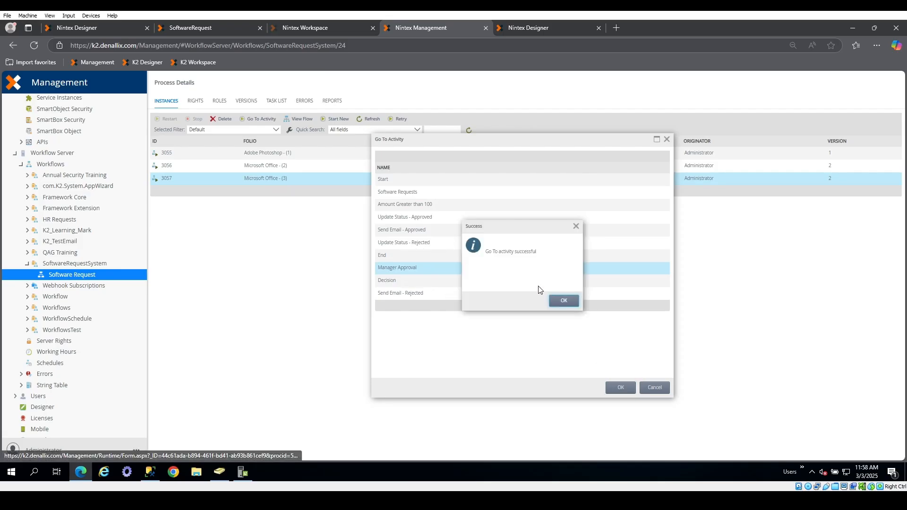
click(566, 305)
click(469, 130)
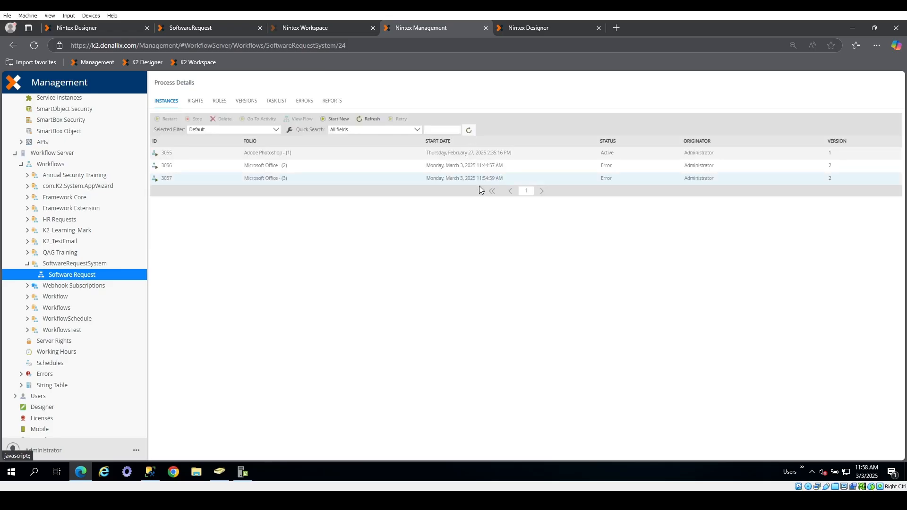
Step: Check the Software Request workflow's task list and refresh its error list
click(253, 102)
click(277, 102)
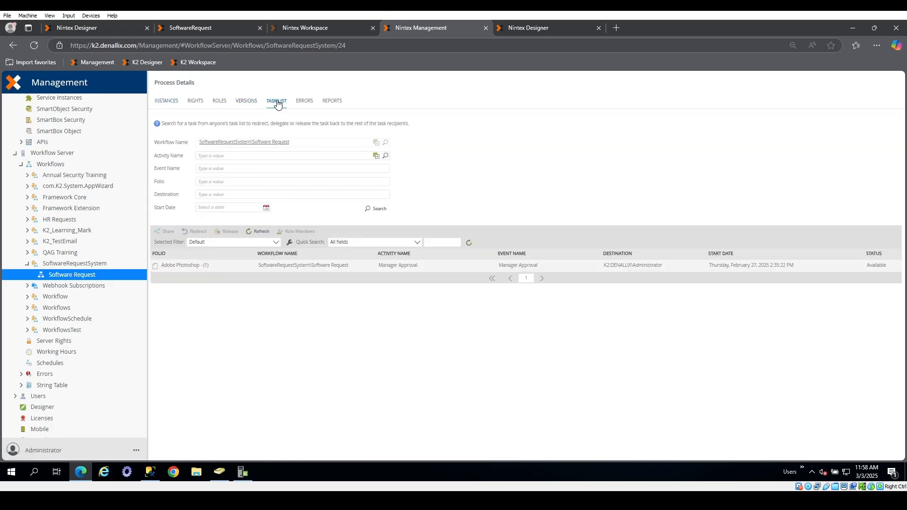
click(306, 102)
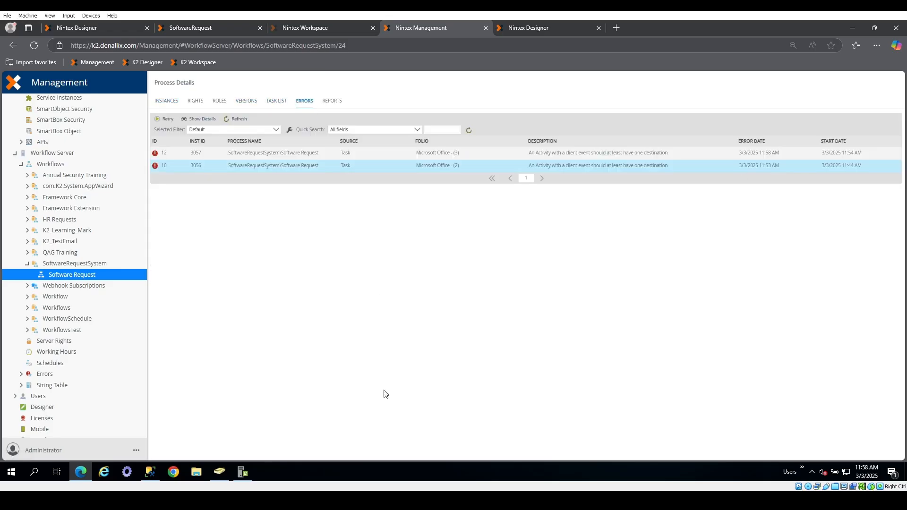
click(472, 130)
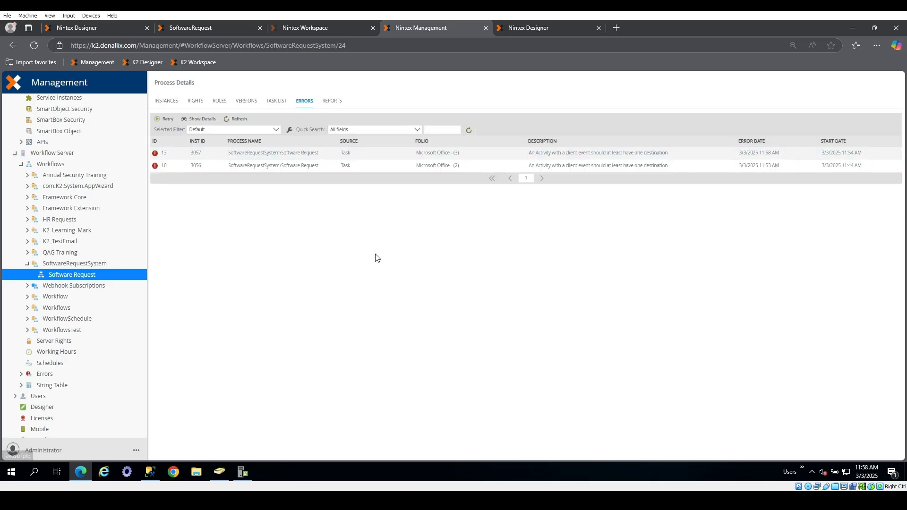
Step: Review the recipients of the Manager Approval task in the Software Request workflow in Nintex Designer
click(96, 27)
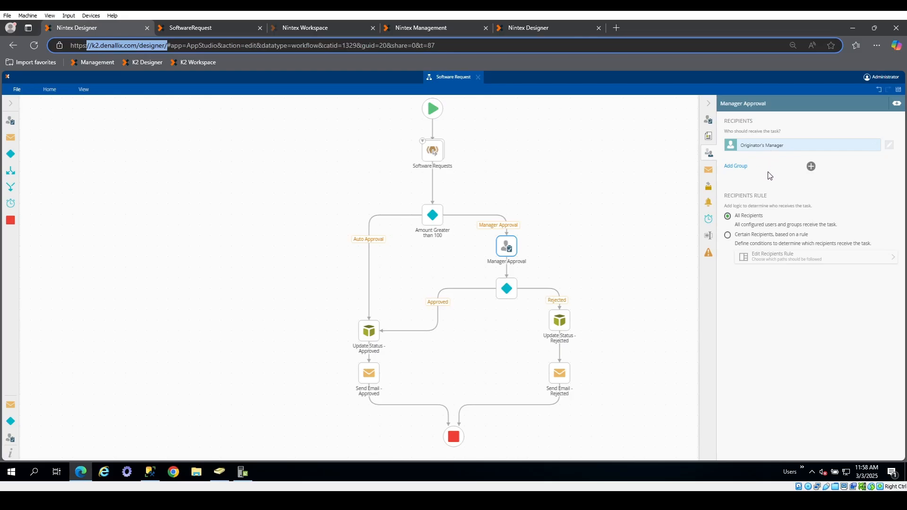
click(553, 194)
click(506, 288)
click(507, 246)
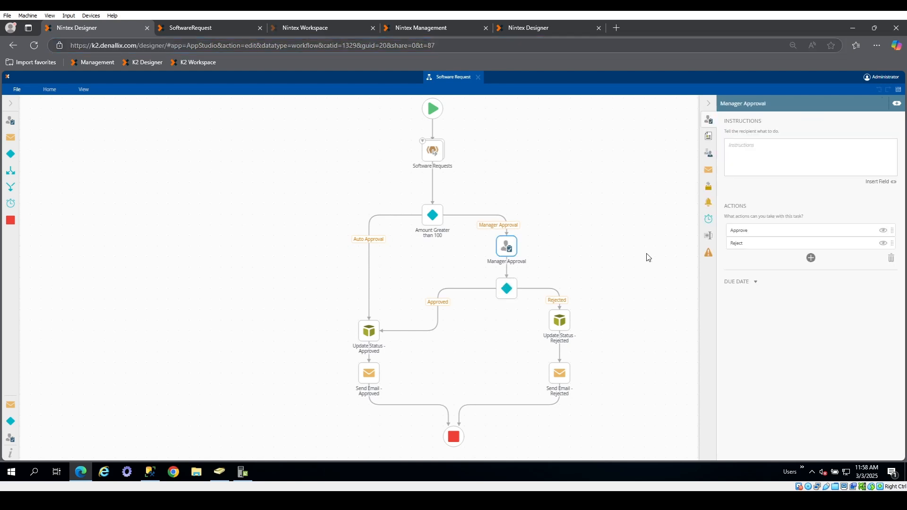
click(708, 136)
click(709, 155)
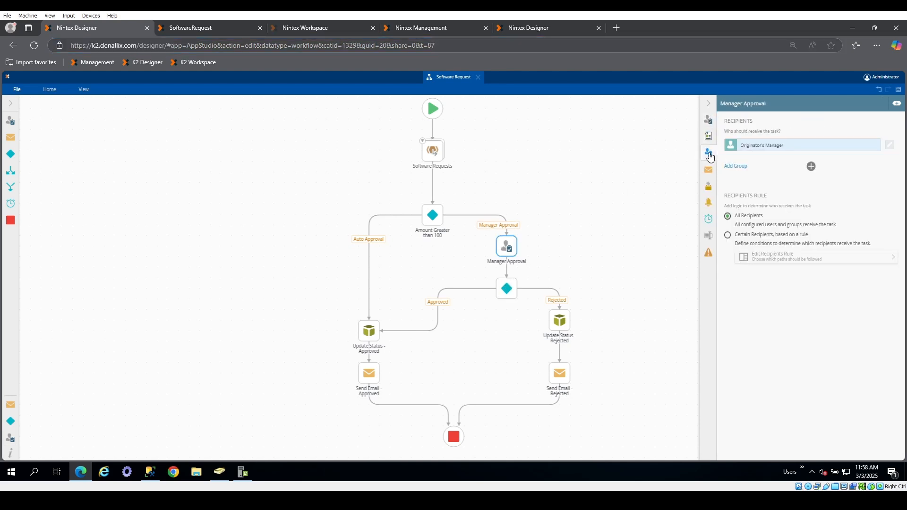
Step: Refresh the workflow's errors in Nintex Management and glance at the K2 Server console output
click(448, 29)
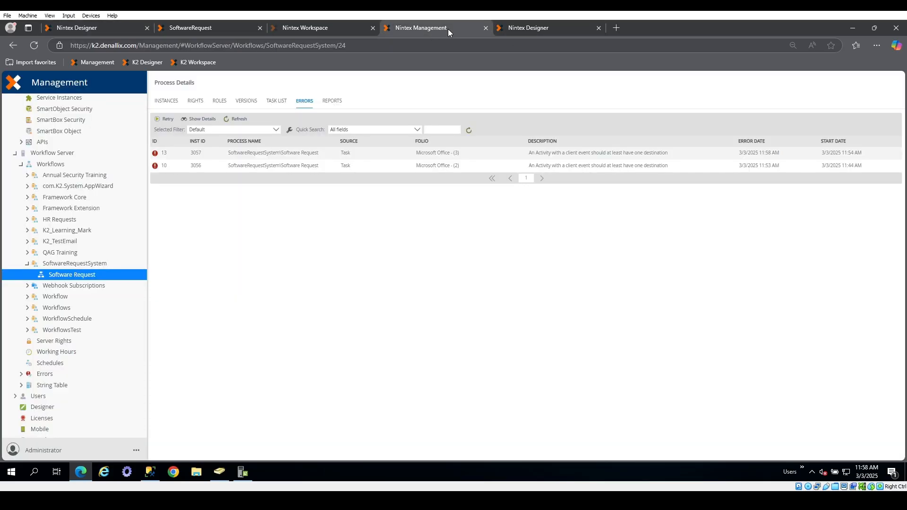
click(475, 132)
click(239, 471)
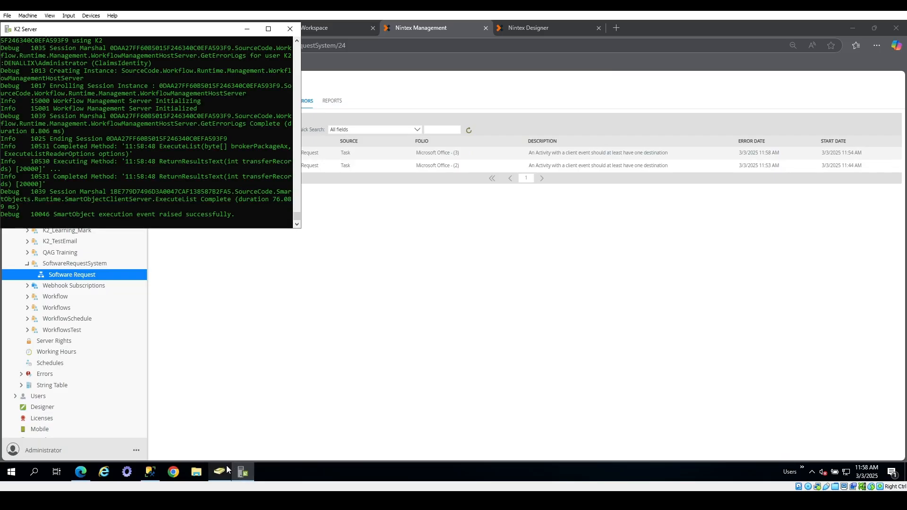
click(243, 471)
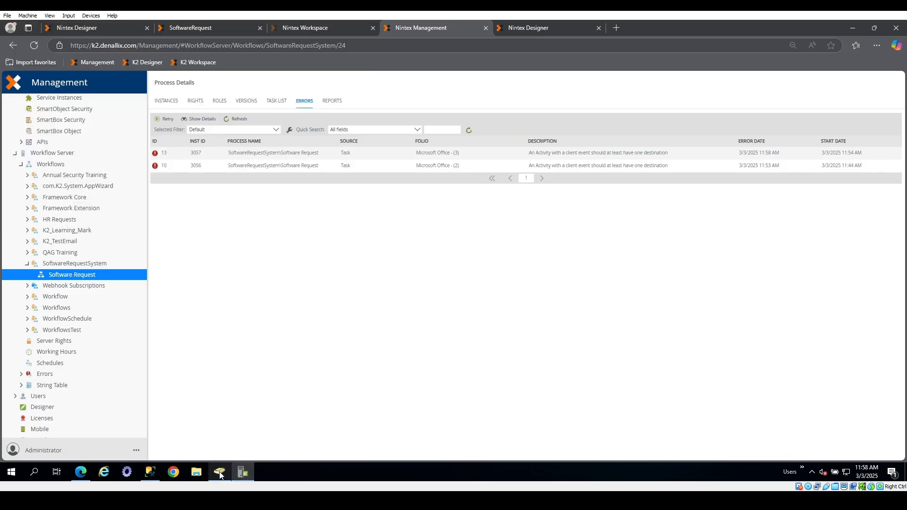
Step: In Active Directory Users and Computers, inspect the Administrator user's account, general and organization properties, including the assigned manager
click(220, 472)
drag(156, 31, 253, 57)
drag(295, 236, 251, 228)
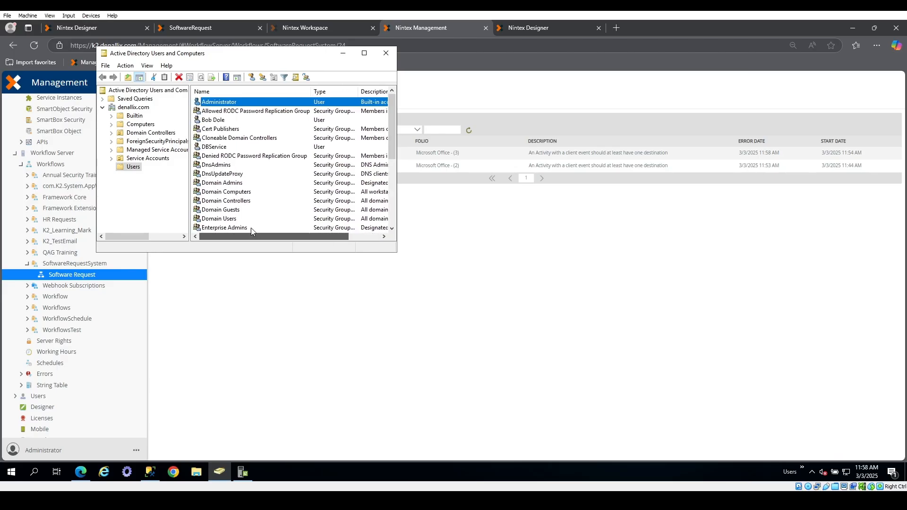
double_click(246, 101)
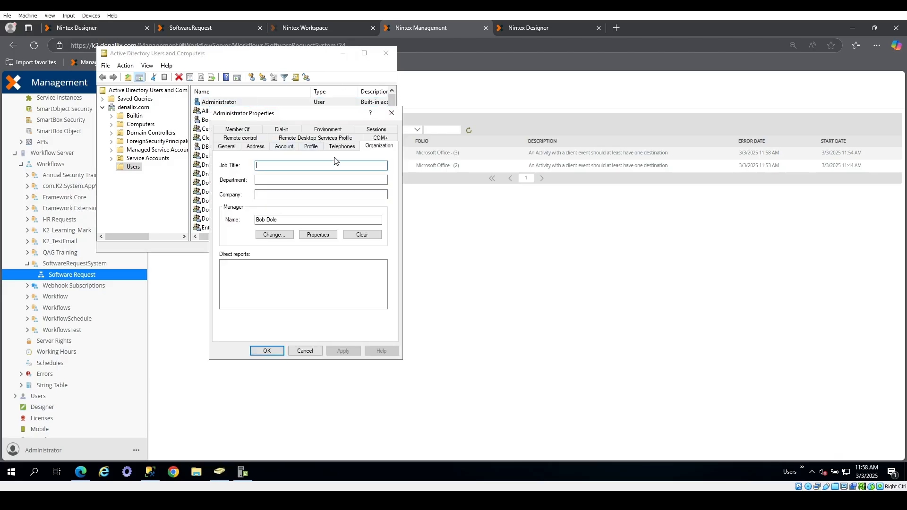
click(278, 150)
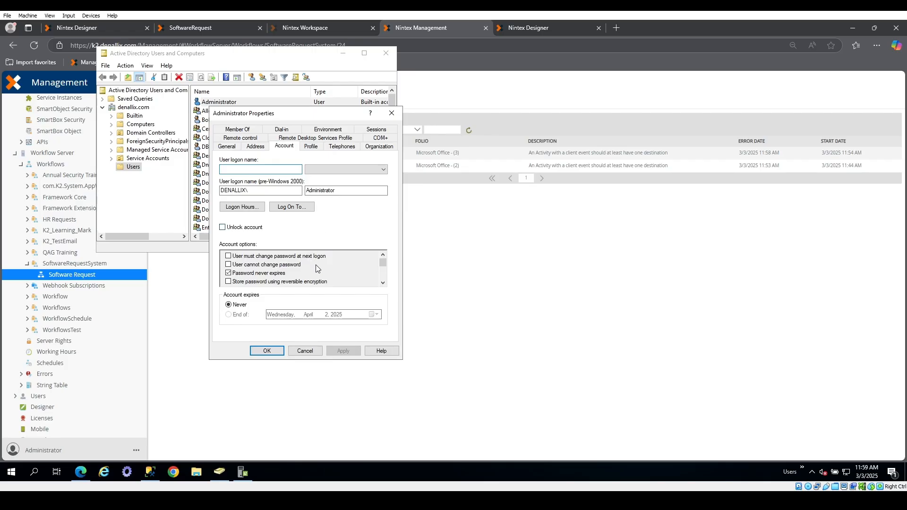
click(231, 147)
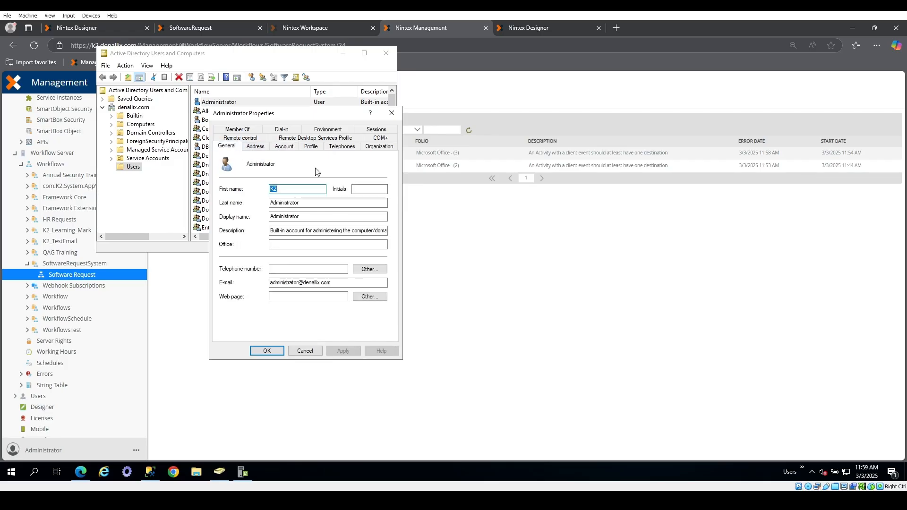
click(376, 147)
click(466, 273)
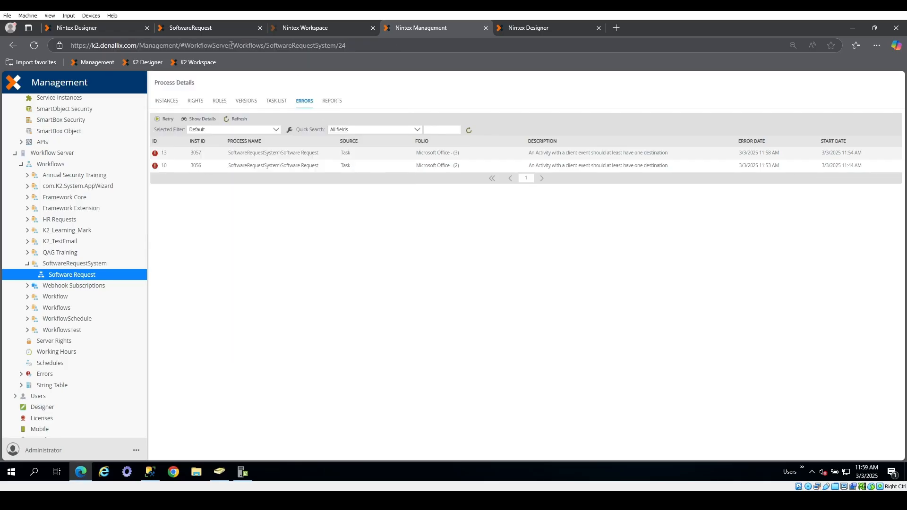
Step: Reload the Software Request form and submit a new request for Microsoft Office with the justification "again"
click(216, 28)
click(388, 164)
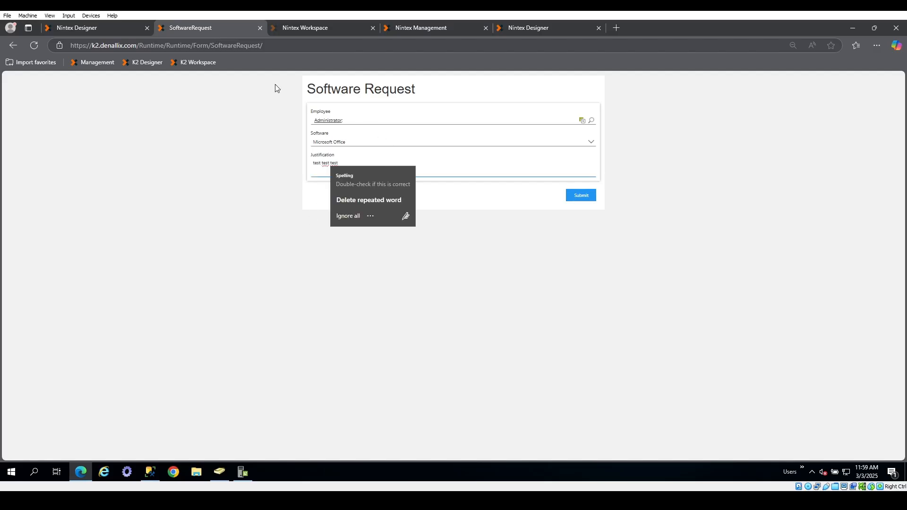
click(30, 47)
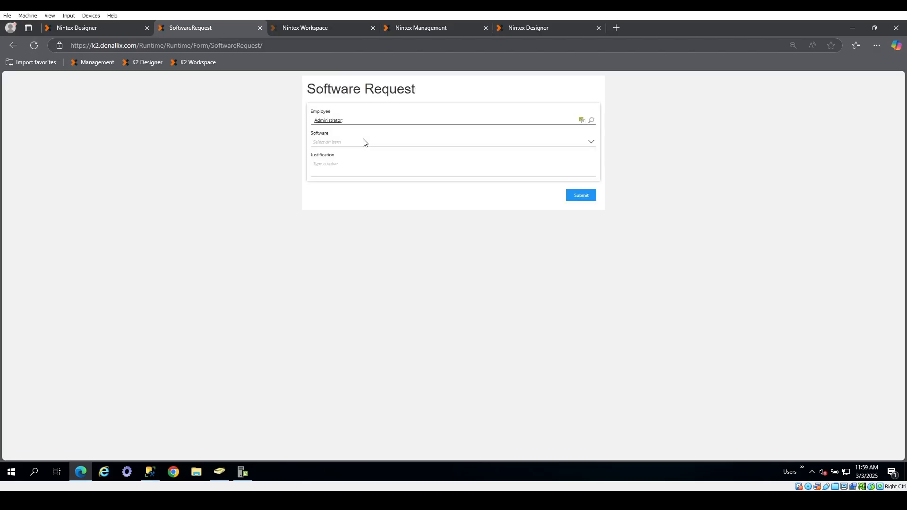
click(360, 142)
click(360, 163)
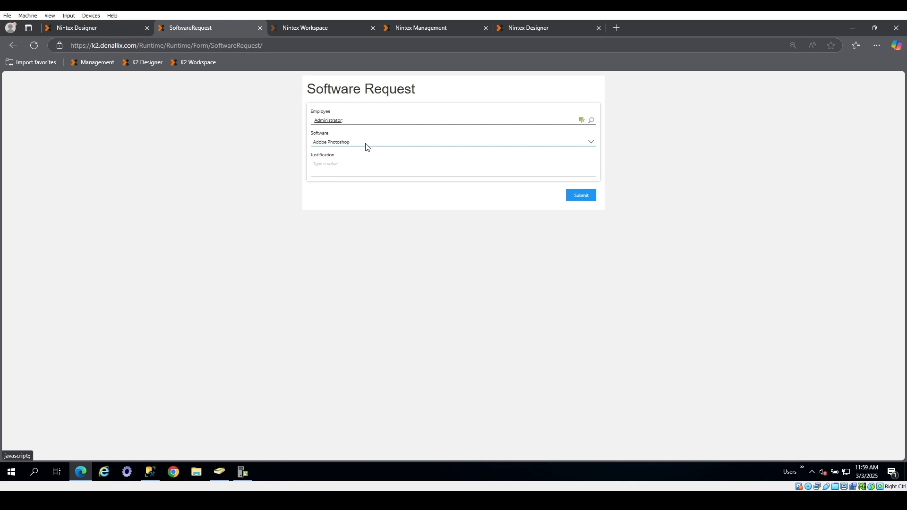
click(352, 148)
click(350, 170)
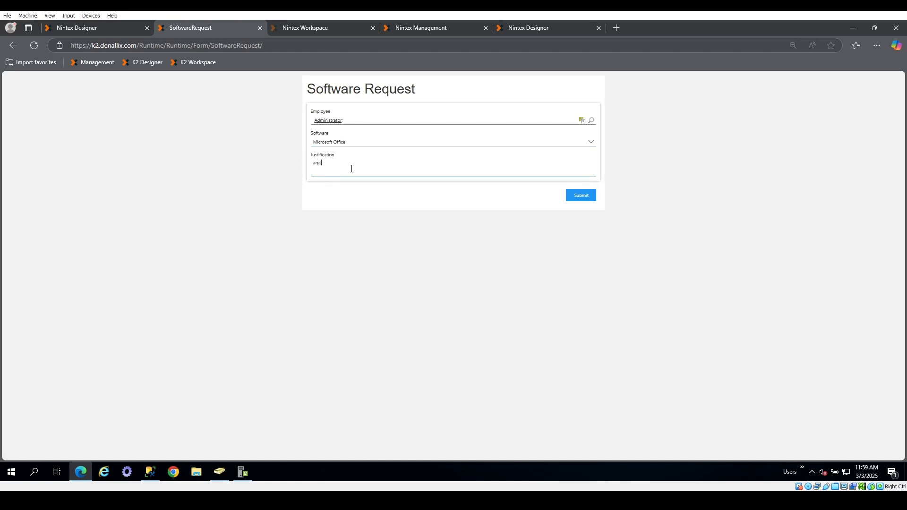
click(589, 196)
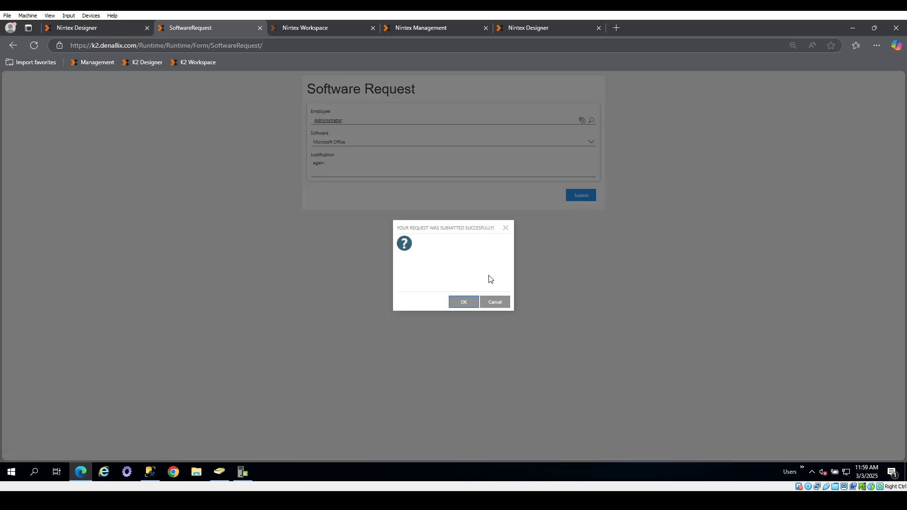
click(465, 301)
Step: Return to Nintex Management and refresh the Software Request error list to check the newly submitted request
click(425, 28)
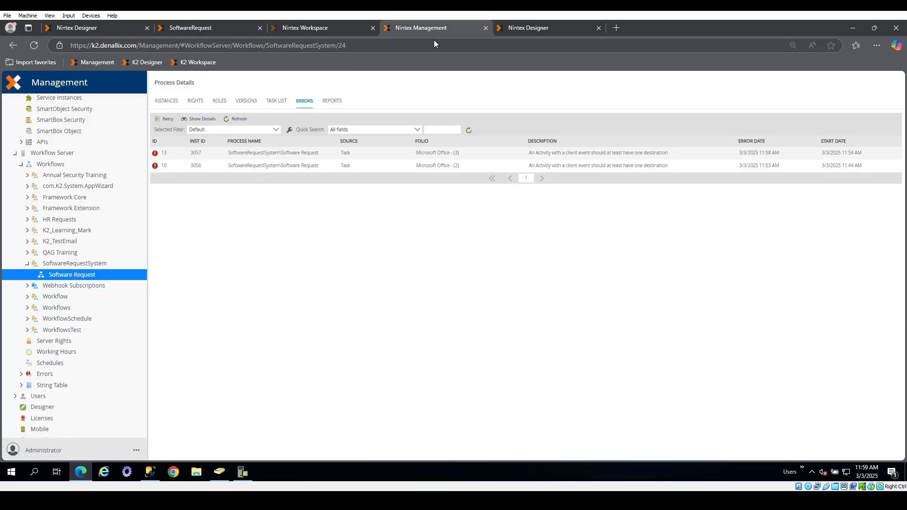
click(470, 132)
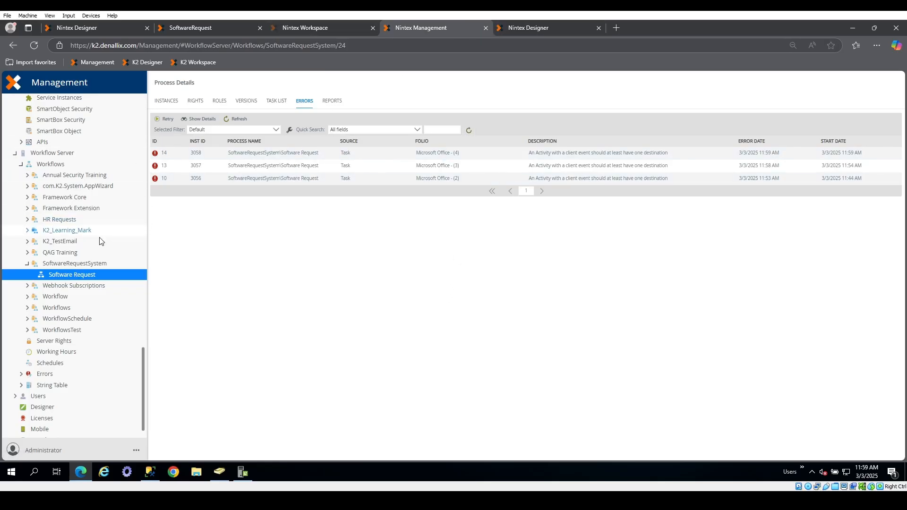
scroll(98, 246, up, 1)
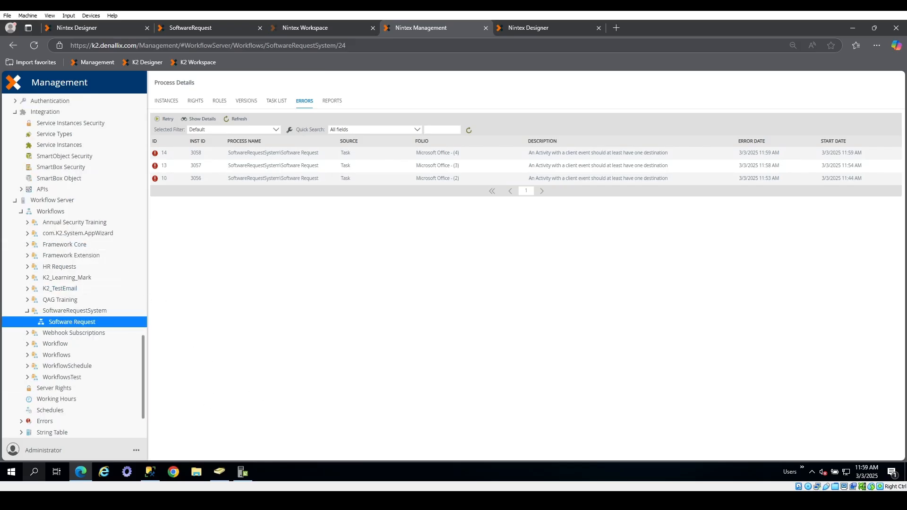
Step: Open Event Viewer, examine the two latest errors in the Windows Application log, and close it
click(32, 472)
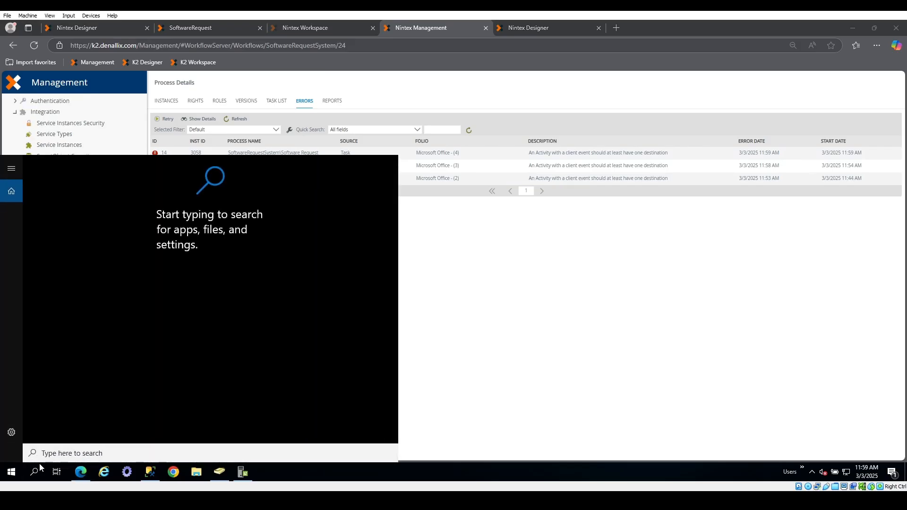
text(event)
key(Return)
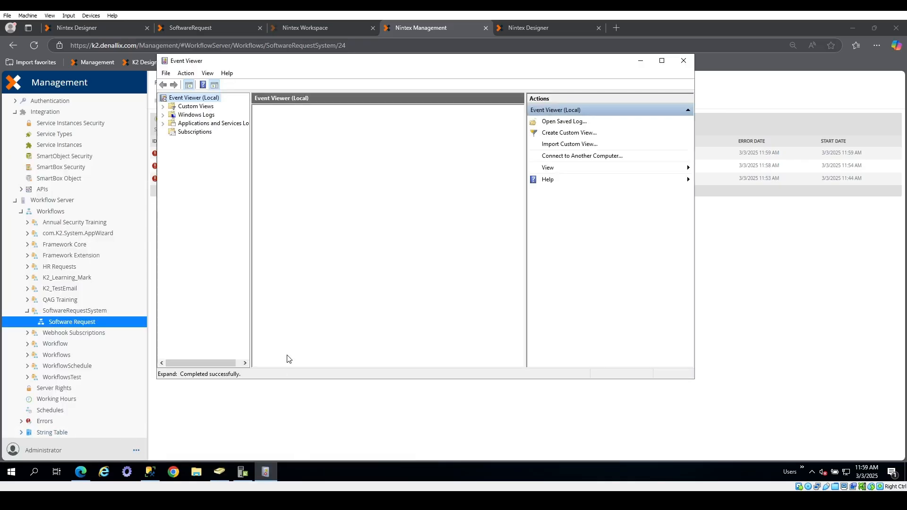
click(163, 115)
click(199, 123)
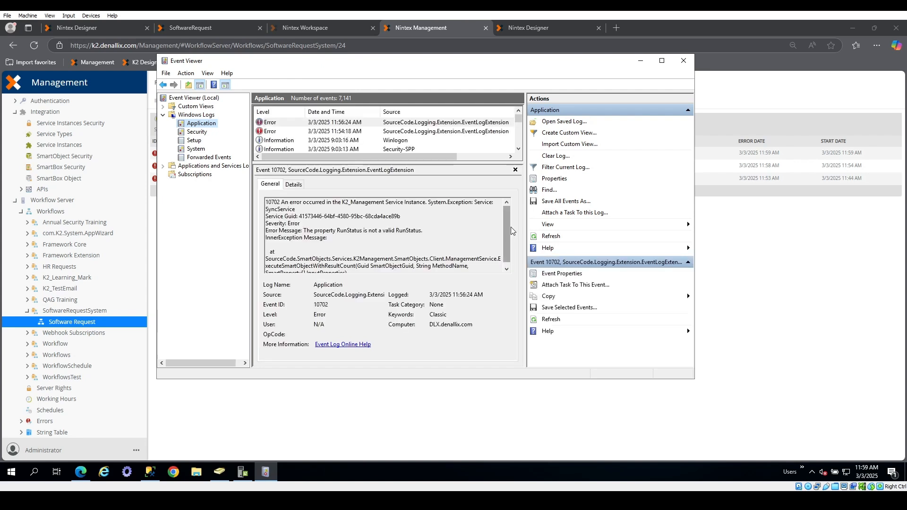
drag(507, 233, 507, 204)
click(383, 132)
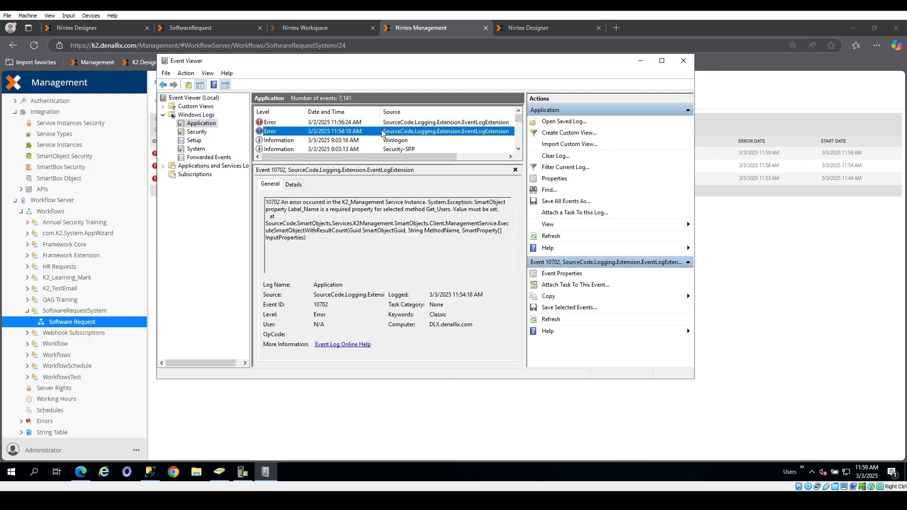
scroll(411, 147, down, 1)
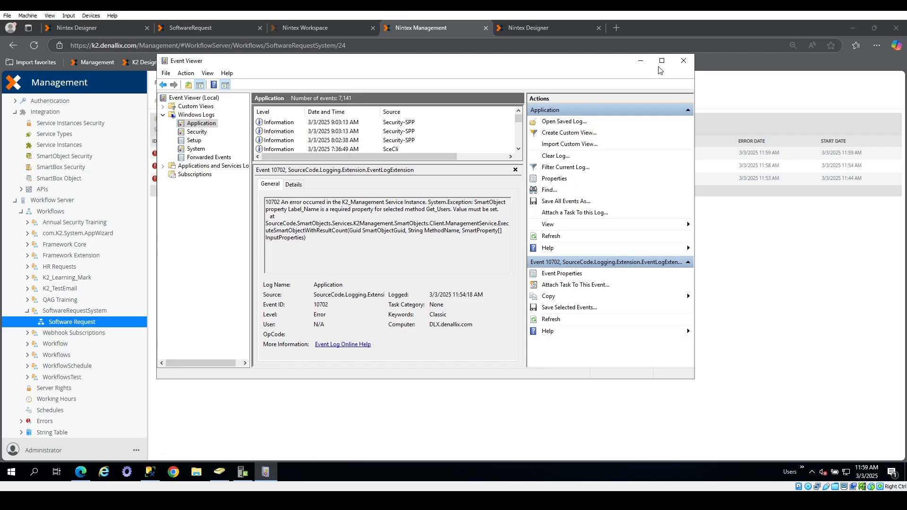
click(683, 60)
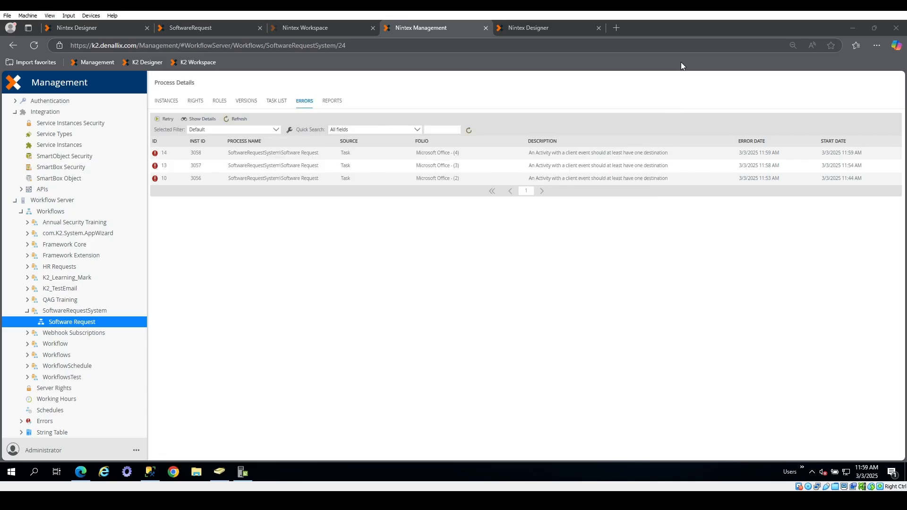
Step: Close the K2 Server console and start it again to restart the server
click(252, 475)
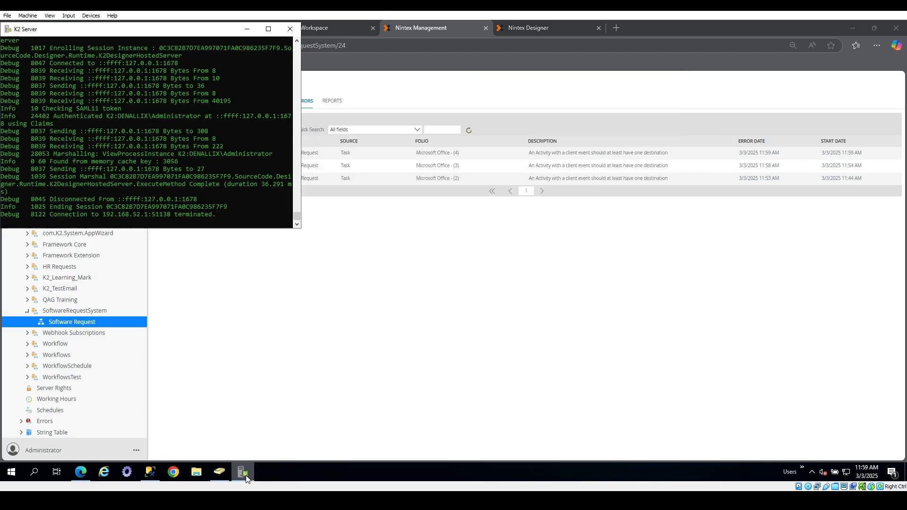
click(294, 31)
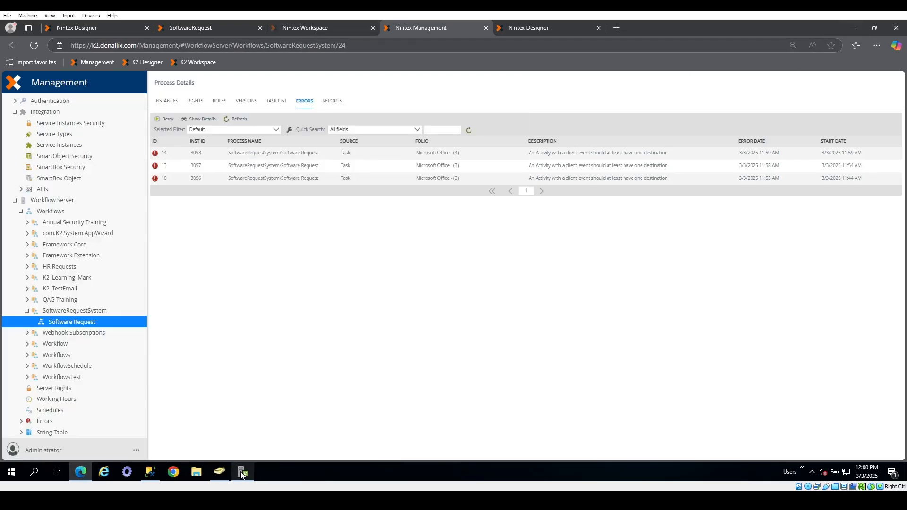
click(241, 472)
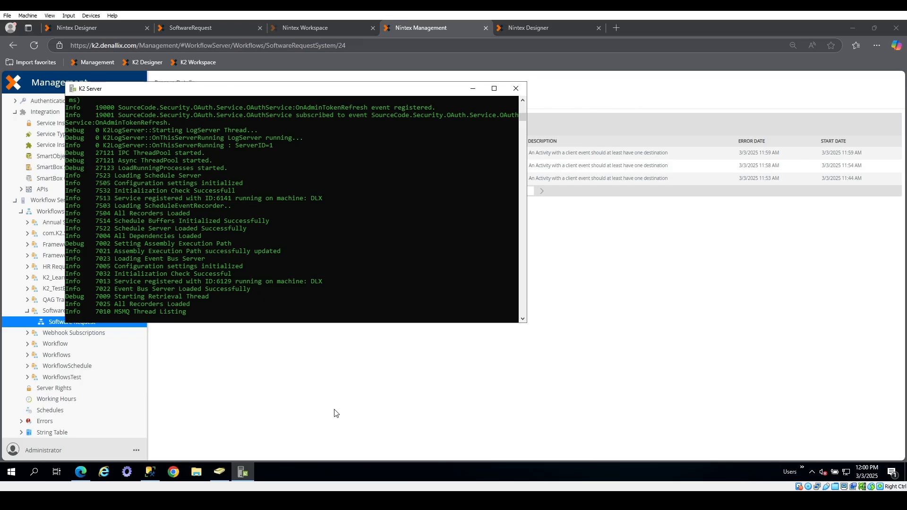
Step: Back in Nintex Management, retry the error for instance 3058 and refresh the Software Request error list
click(255, 349)
click(468, 129)
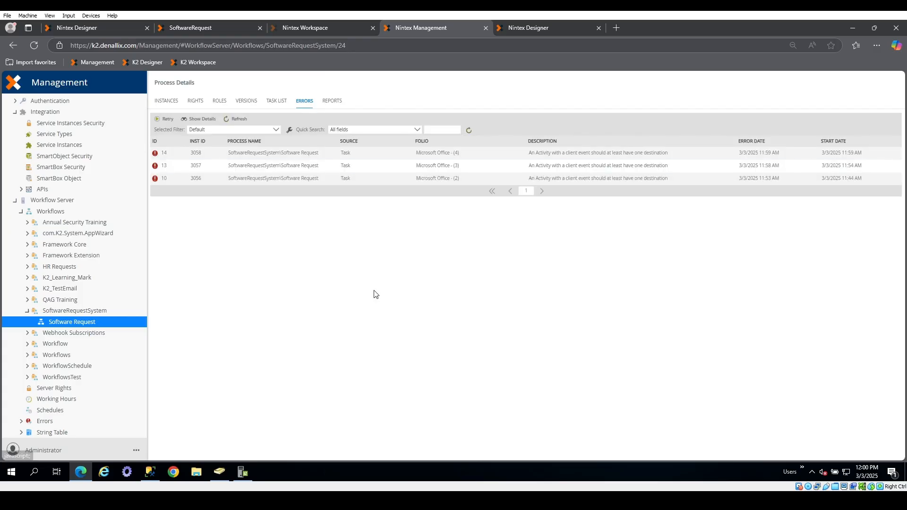
click(310, 157)
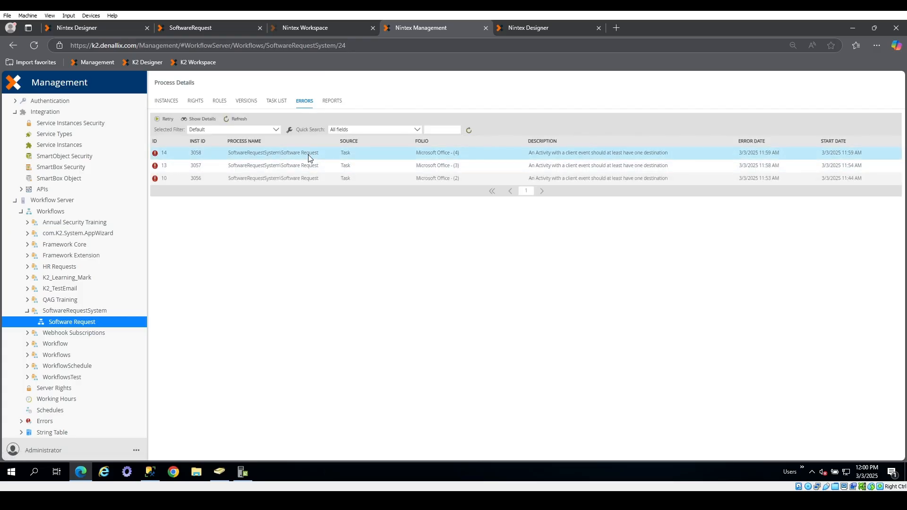
click(166, 120)
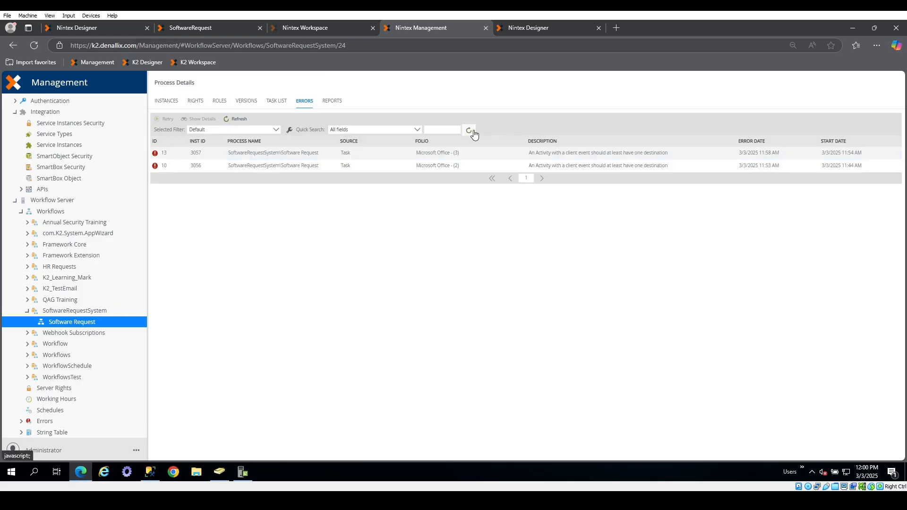
click(469, 130)
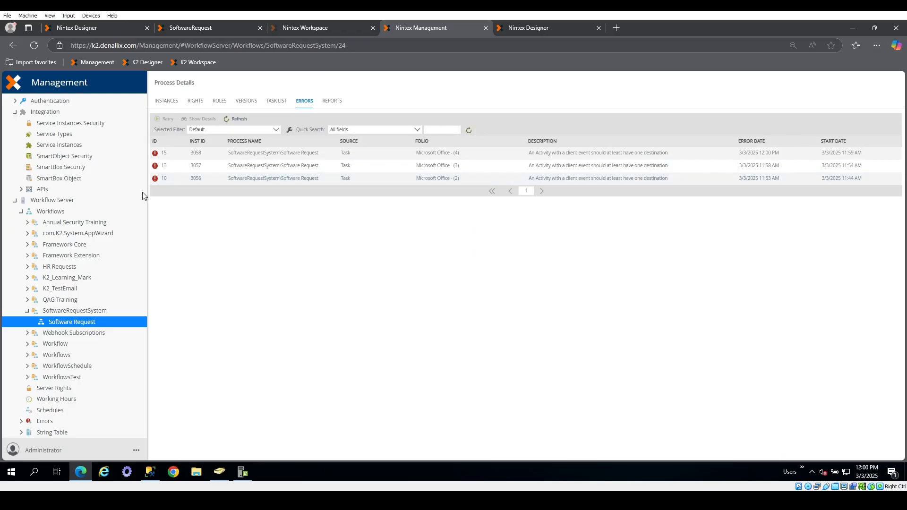
Step: Open the definition of the UMUser SmartObject in the UserManagement category and bring its methods into view
scroll(127, 322, up, 3)
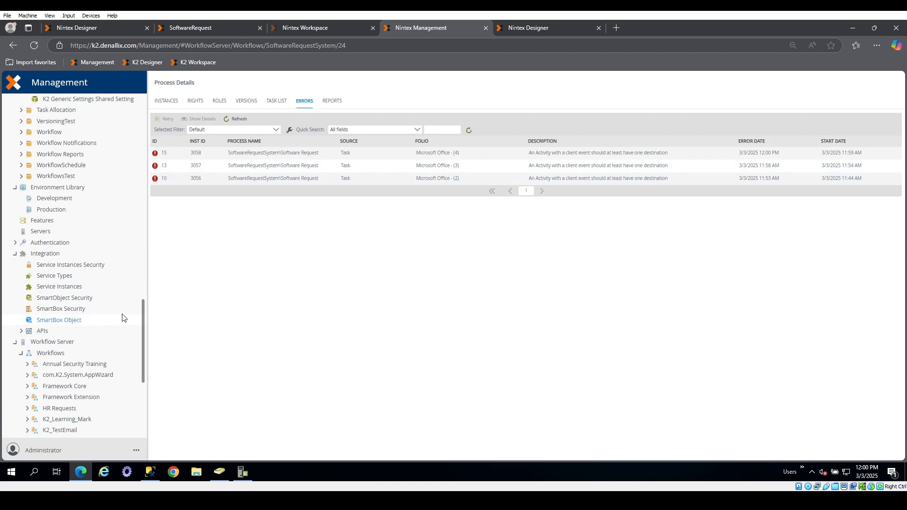
scroll(122, 317, down, 2)
scroll(121, 318, up, 5)
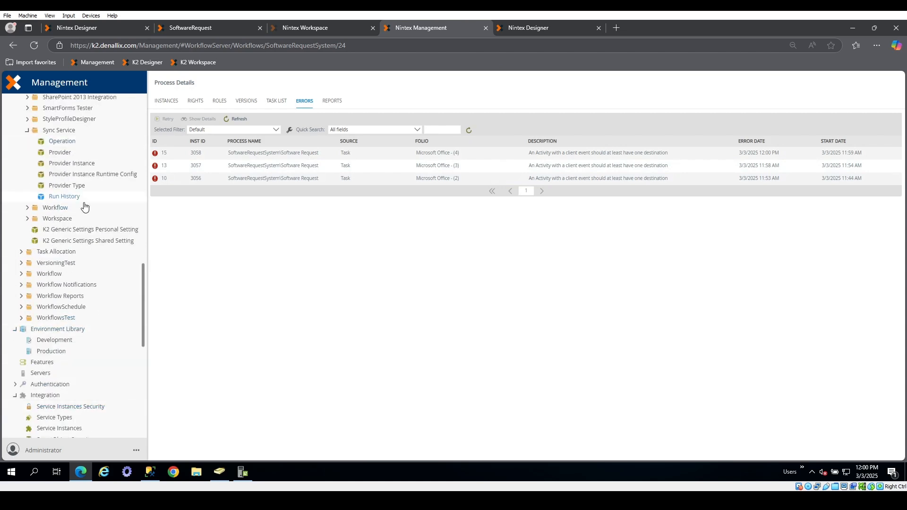
scroll(96, 256, up, 1)
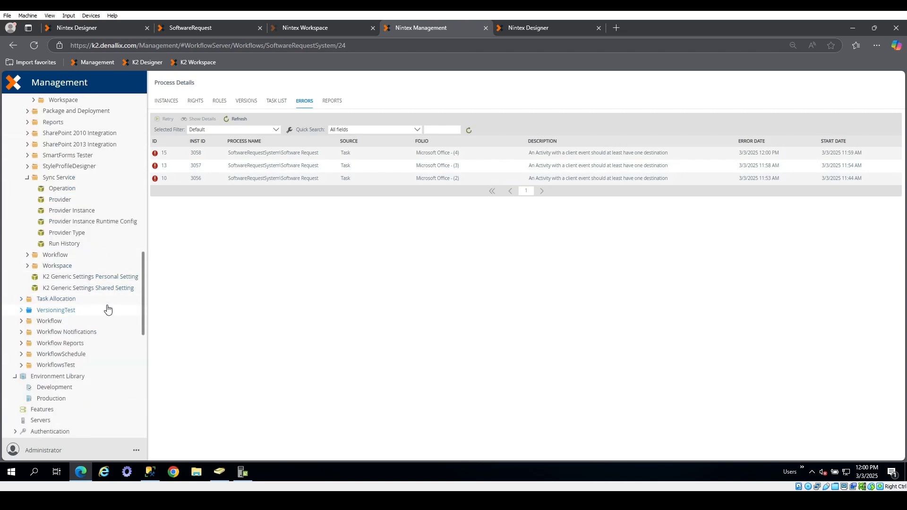
scroll(106, 306, up, 3)
click(86, 203)
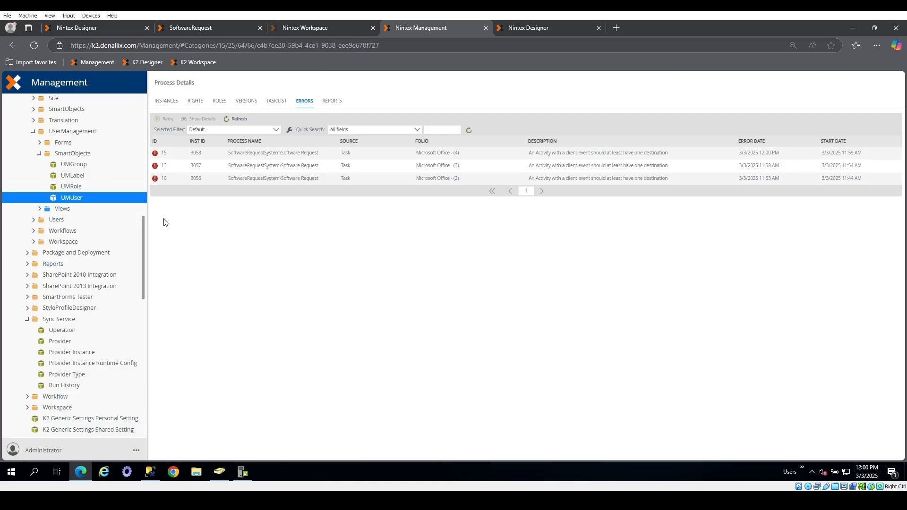
scroll(280, 305, down, 1)
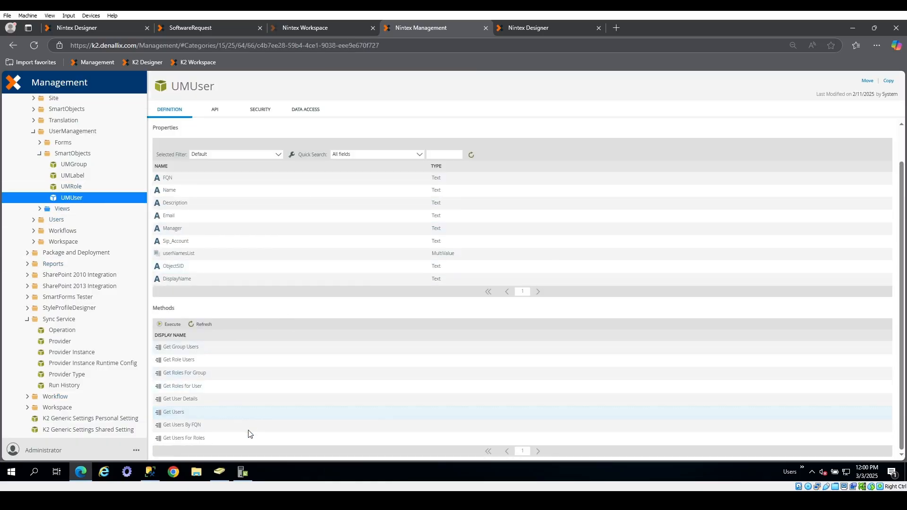
Step: Execute the Get User Details method for FQN K2:Denallix\Administrator, check the returned Manager value, and return to the method inputs
click(214, 402)
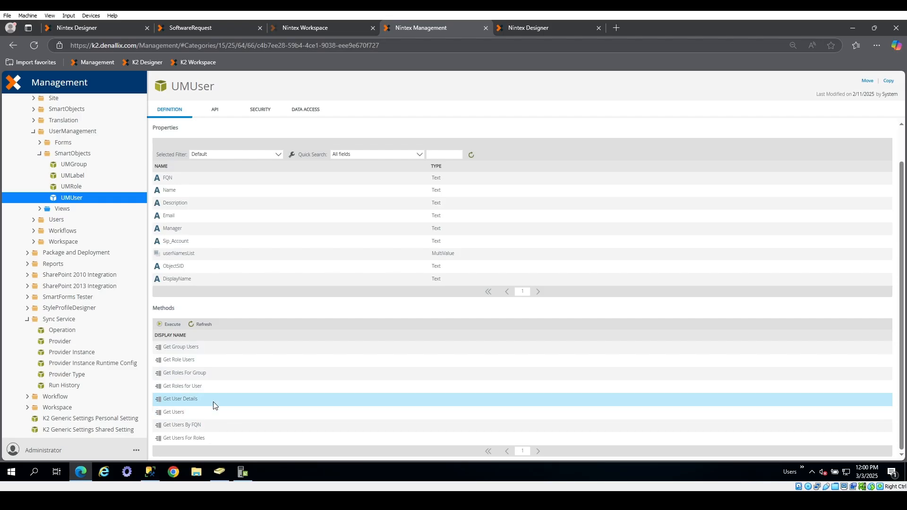
click(176, 325)
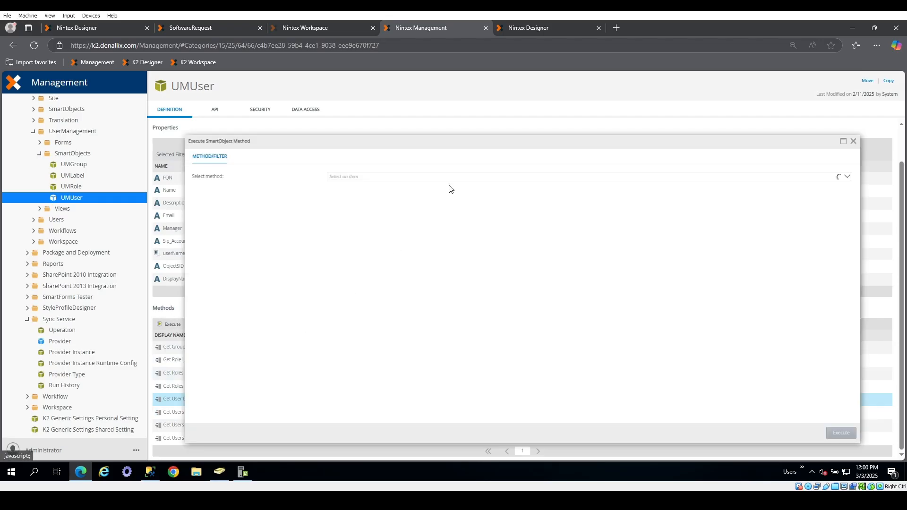
click(442, 180)
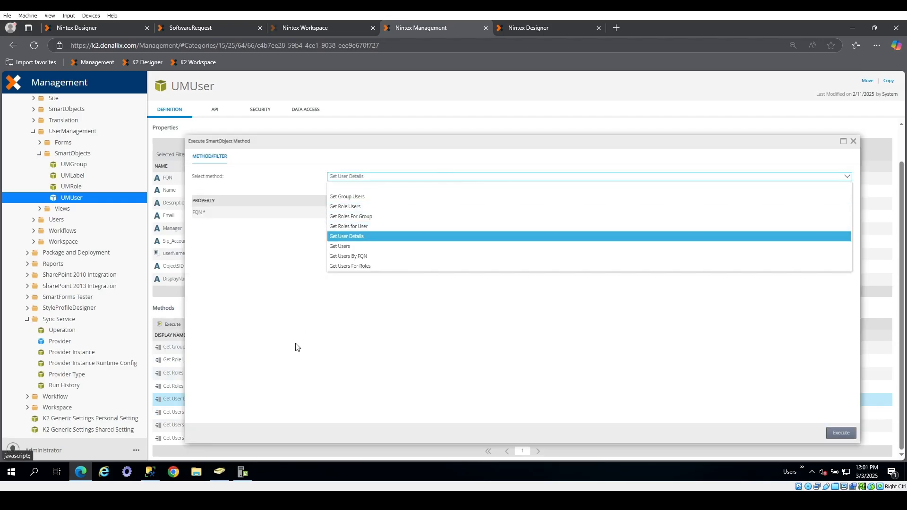
click(415, 236)
click(627, 213)
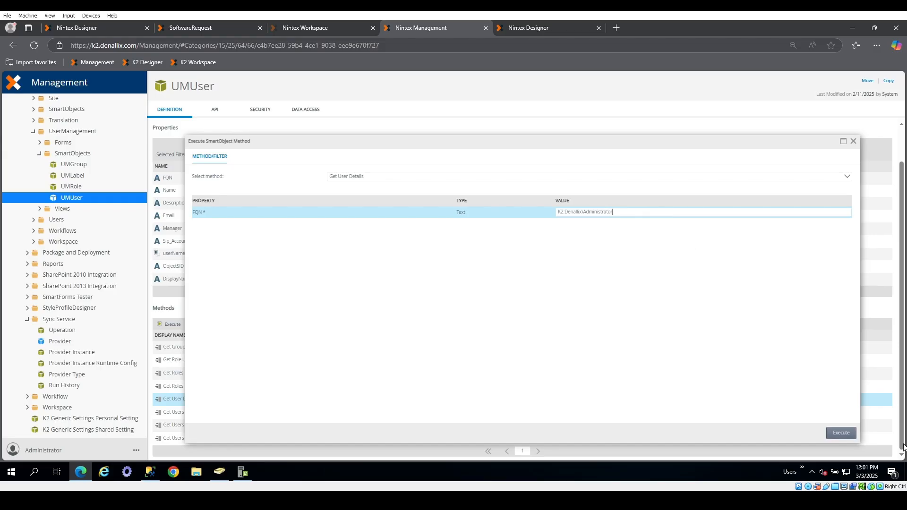
click(841, 433)
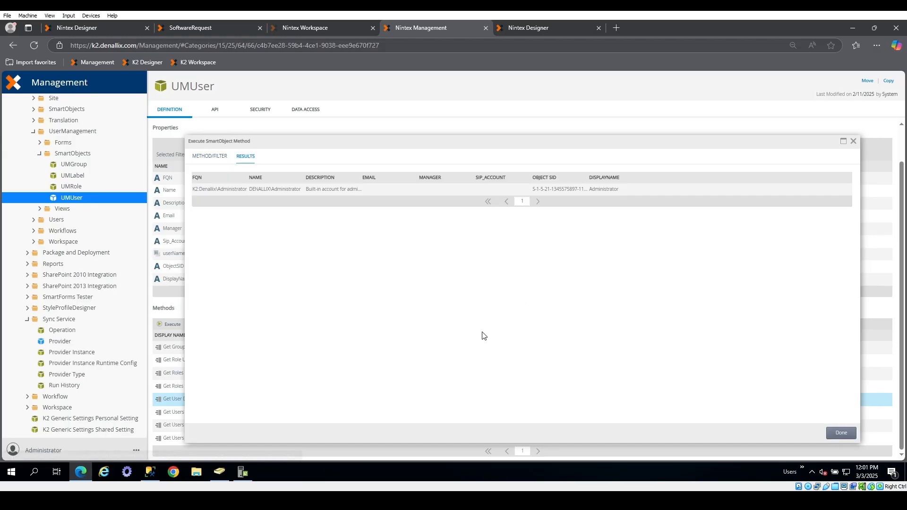
click(435, 188)
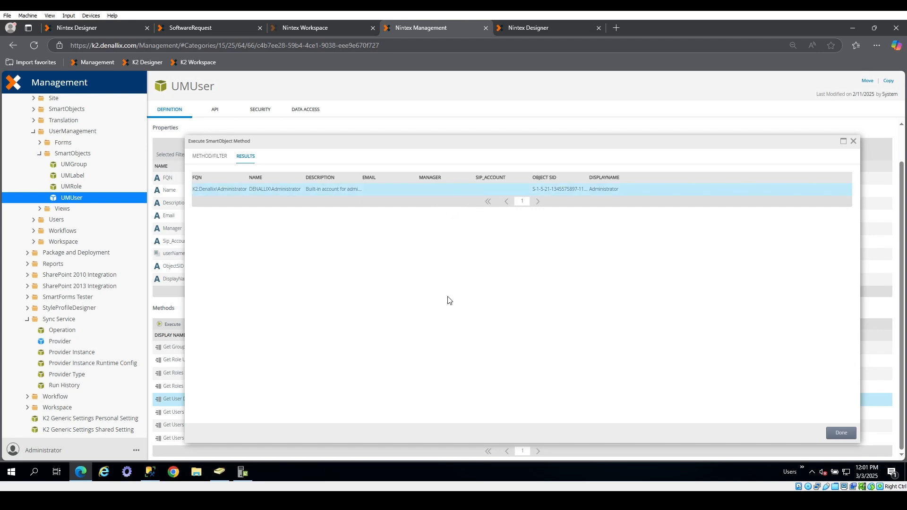
click(215, 157)
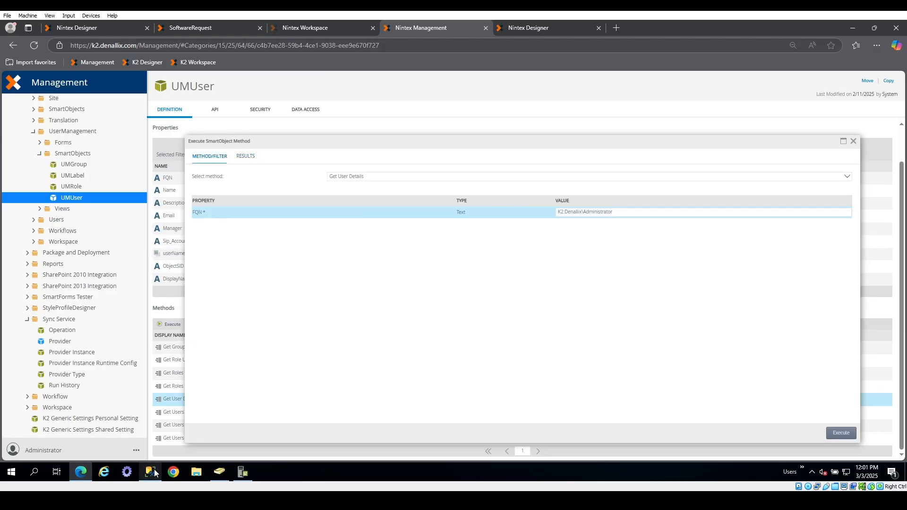
Step: Switch to Active Directory Users and Computers and inspect the Administrator's organization details and the assigned manager's general properties
click(219, 472)
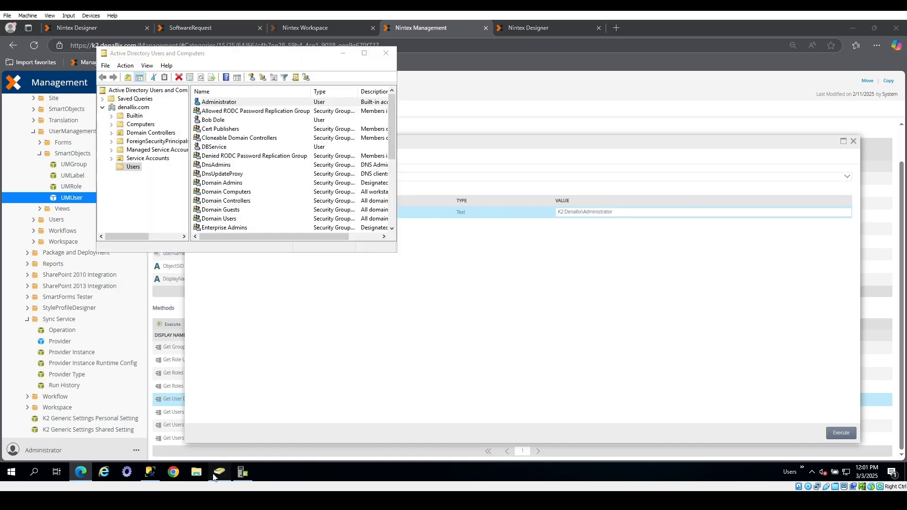
double_click(267, 103)
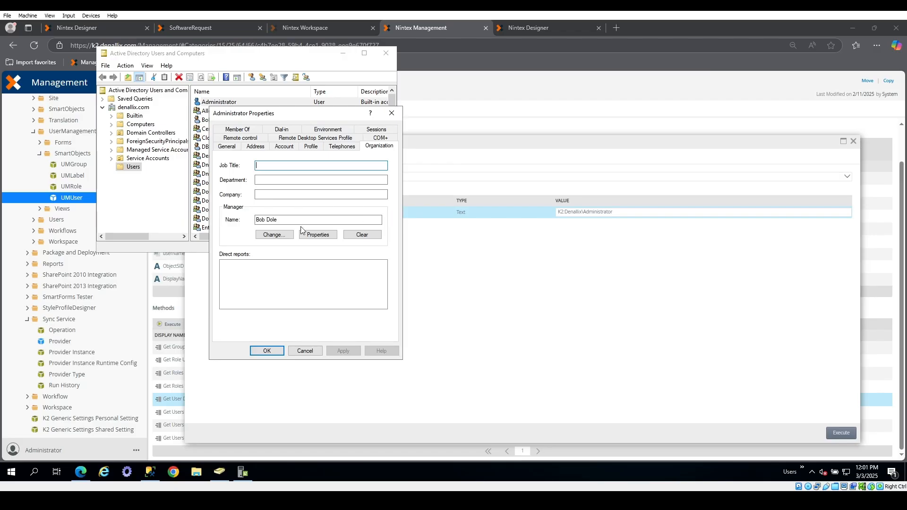
click(317, 235)
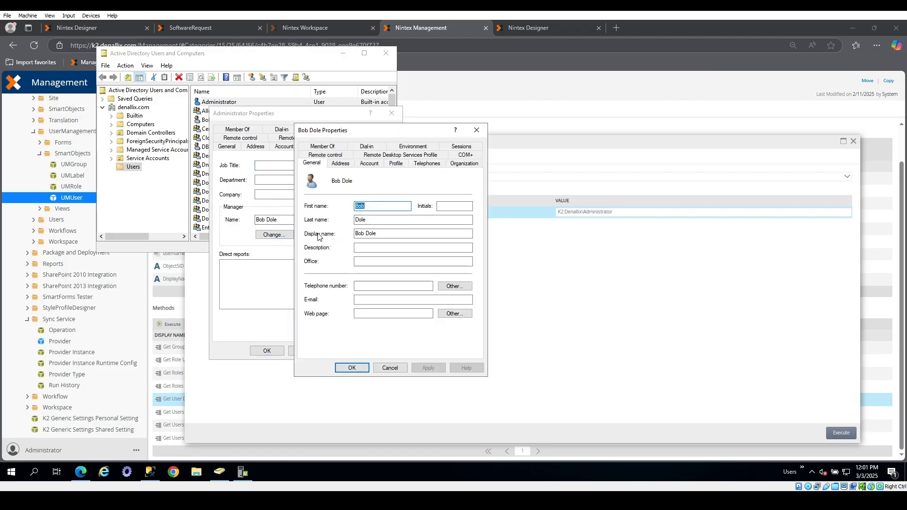
click(476, 130)
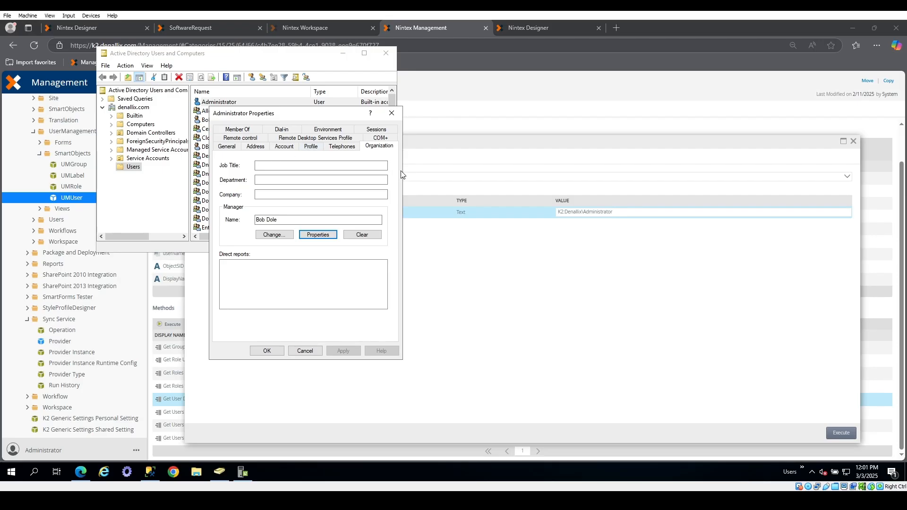
Step: Review the Administrator's COM+, telephone, profile, account, address, general, group membership, dial-in, environment and session properties, ending at the organization details
click(379, 138)
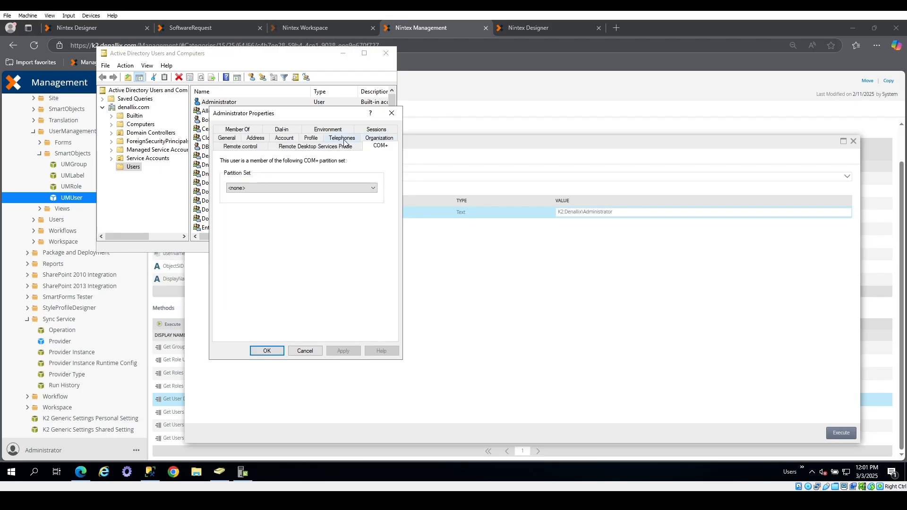
click(344, 144)
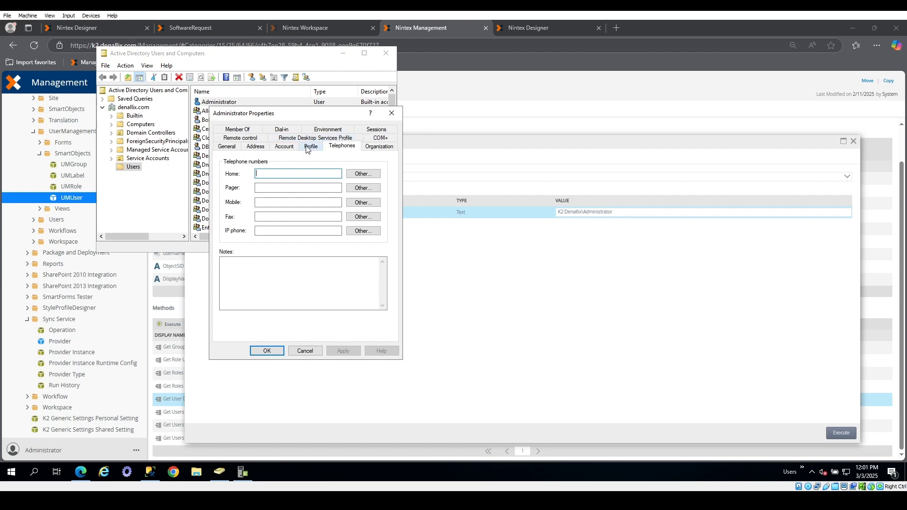
click(307, 148)
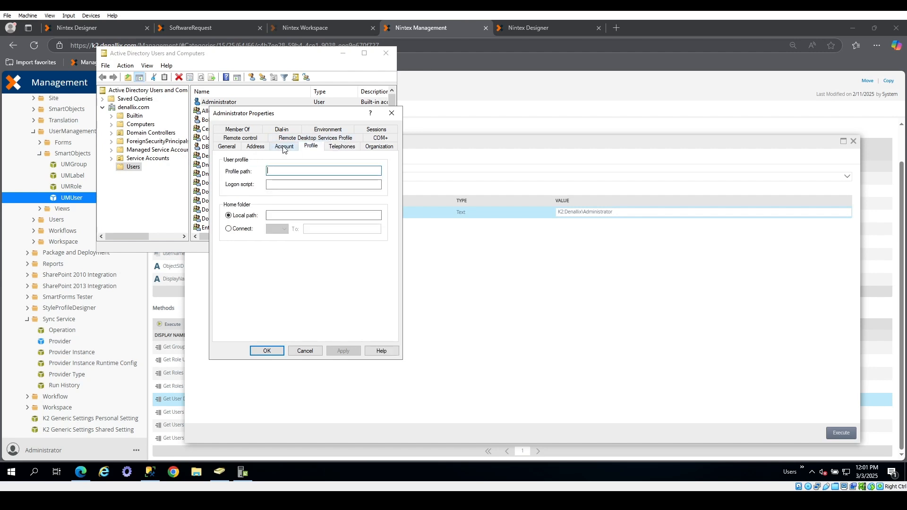
click(284, 147)
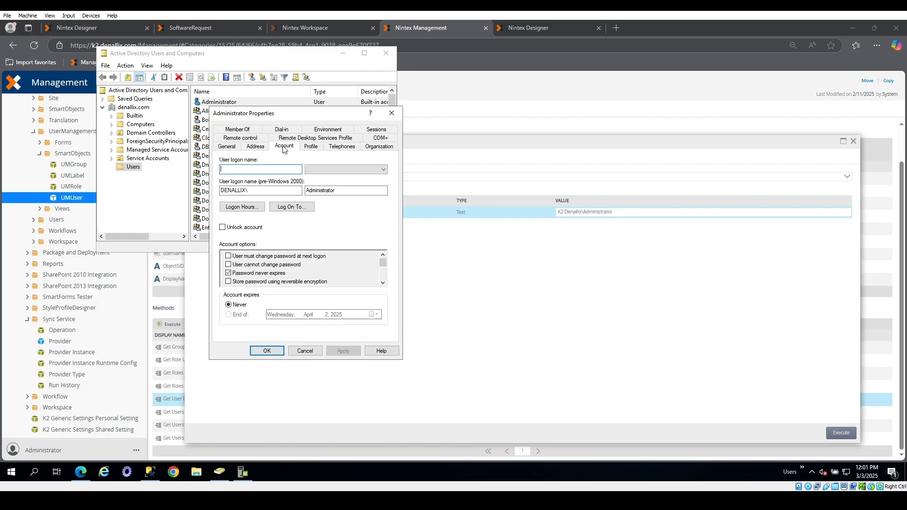
click(254, 147)
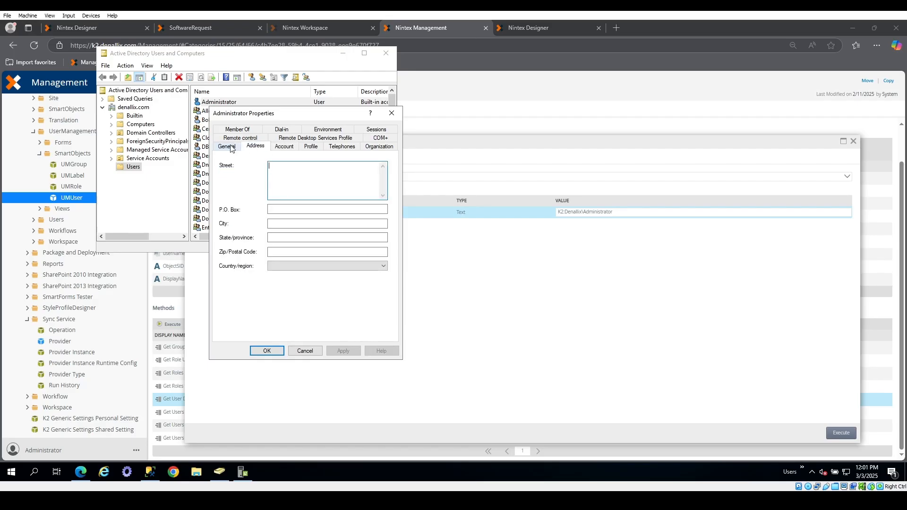
click(227, 147)
click(237, 129)
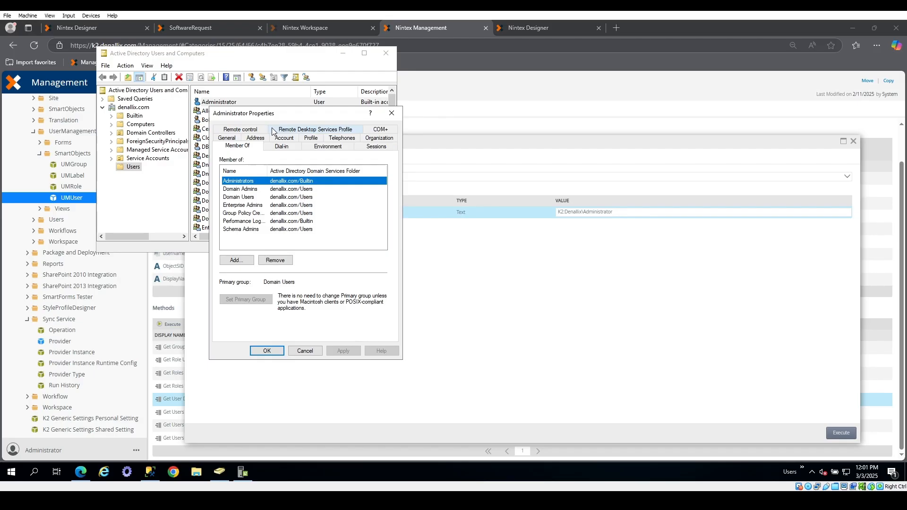
click(282, 147)
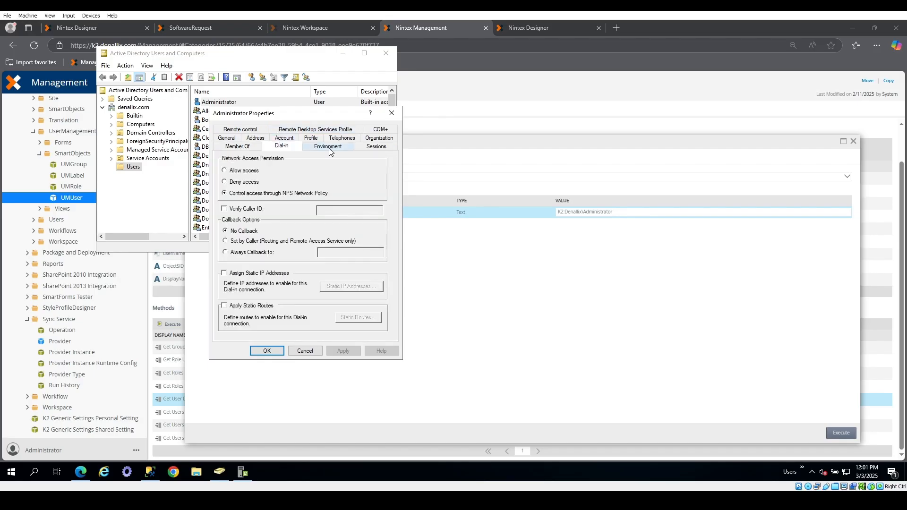
click(329, 148)
click(374, 148)
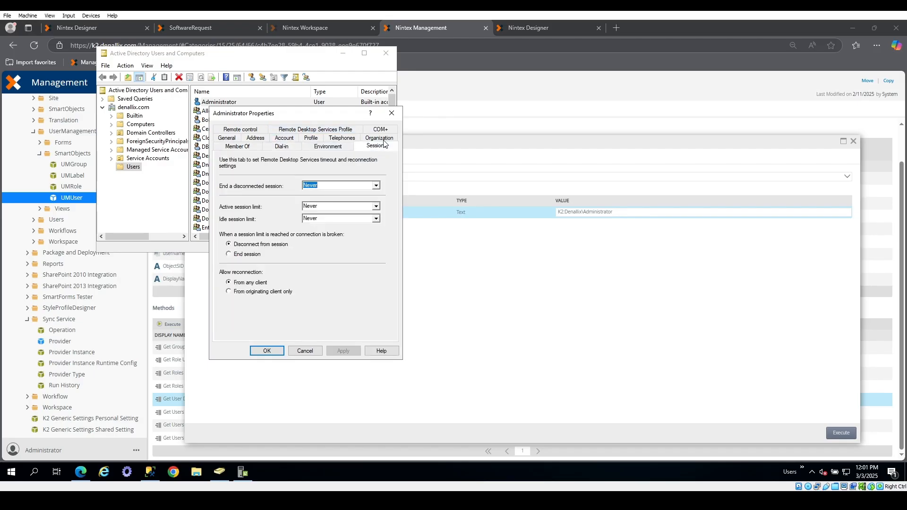
click(380, 138)
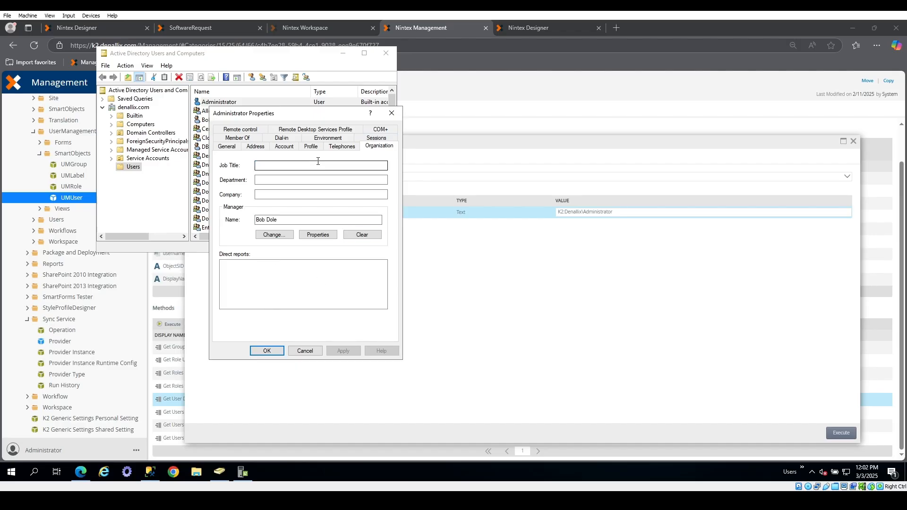
Step: Recheck the assigned manager's general properties and the Administrator's telephone, profile, account, address, general, membership, dial-in, environment and session properties, and close them
click(320, 236)
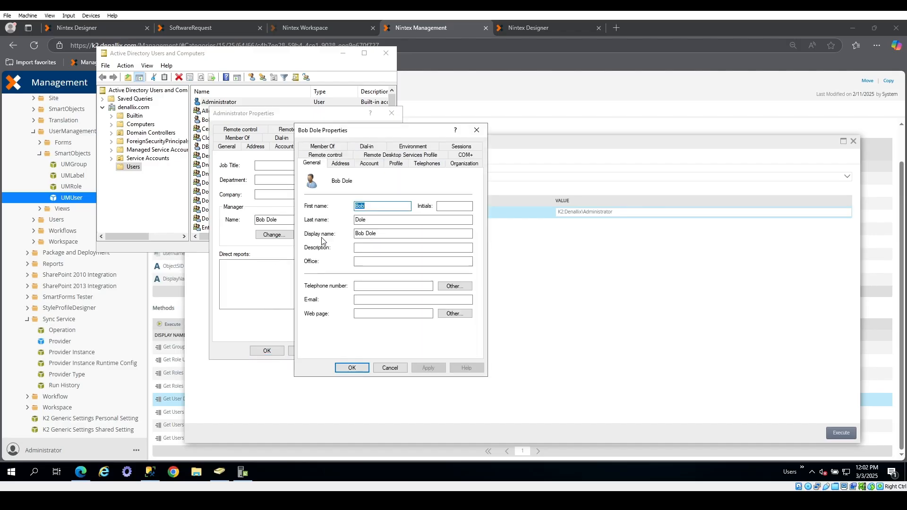
click(476, 130)
click(339, 147)
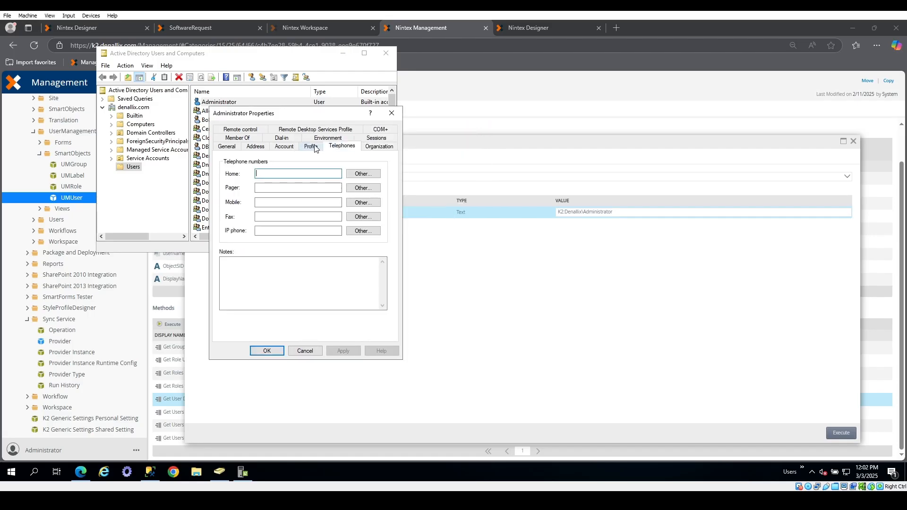
click(311, 146)
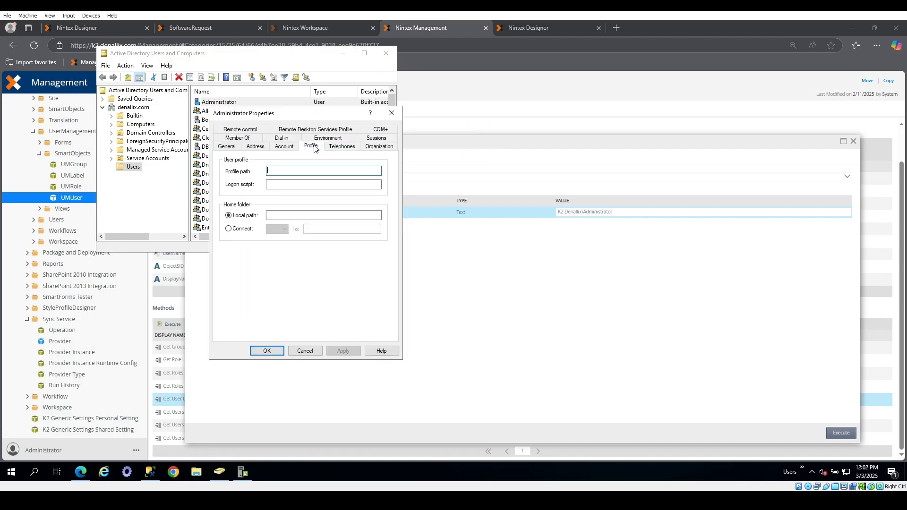
click(285, 147)
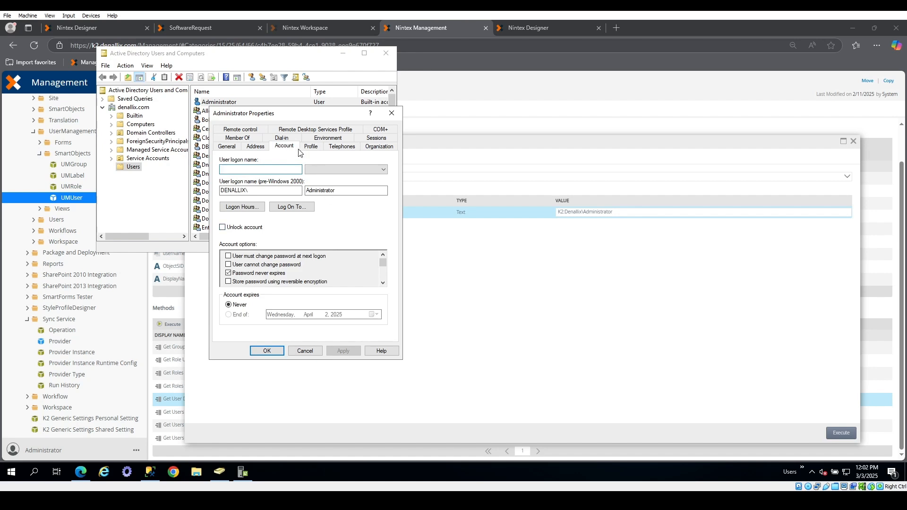
click(255, 147)
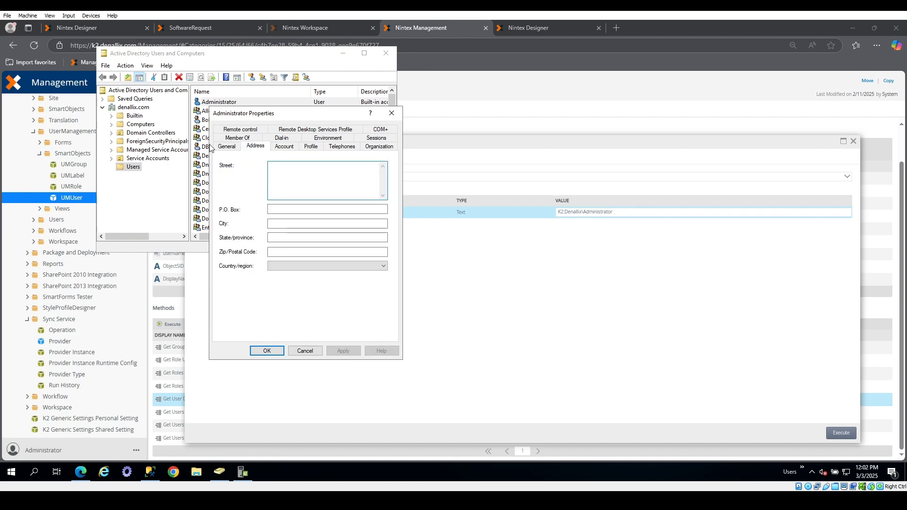
click(226, 147)
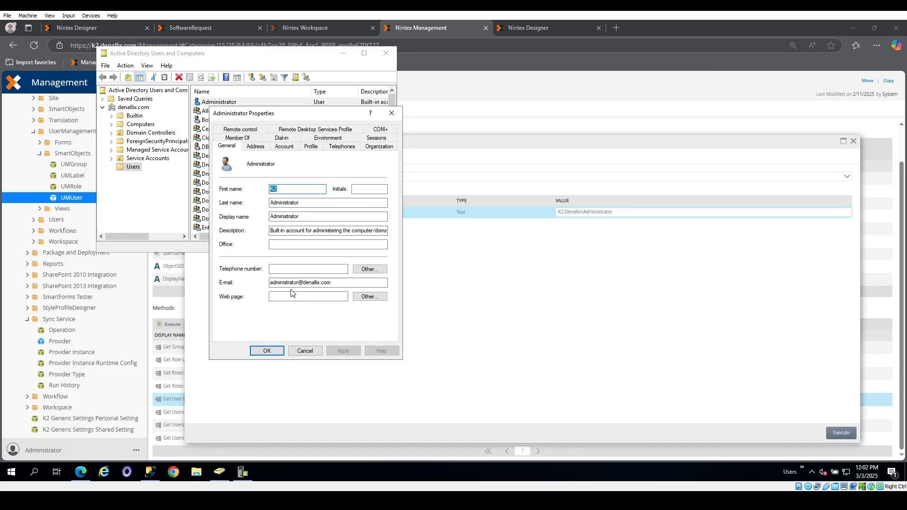
click(236, 138)
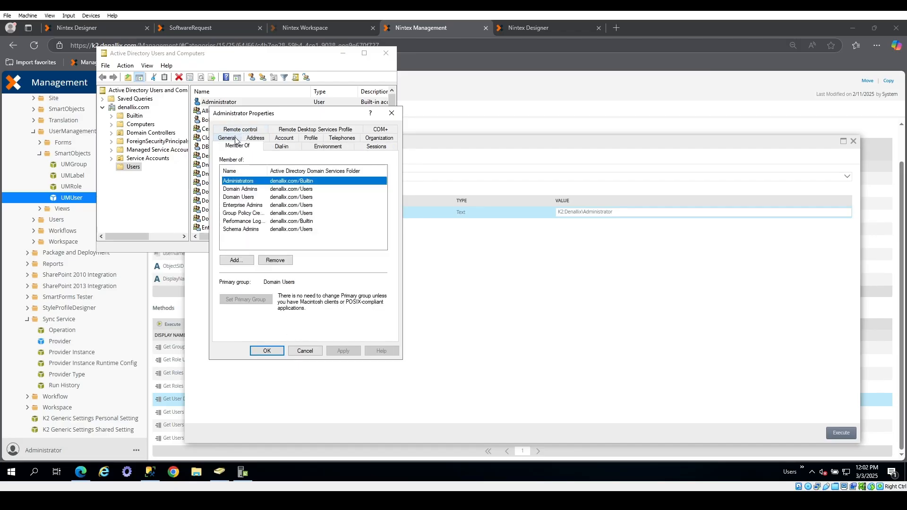
click(282, 147)
click(339, 149)
click(366, 148)
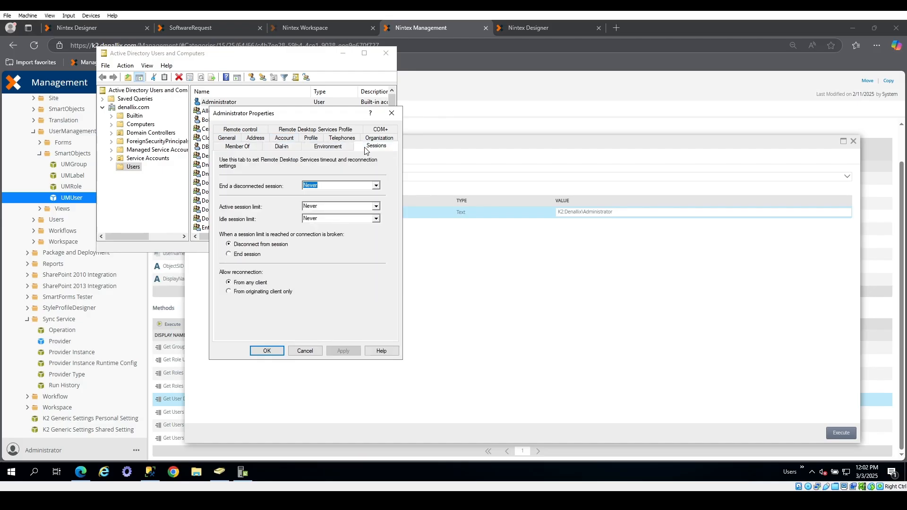
click(391, 112)
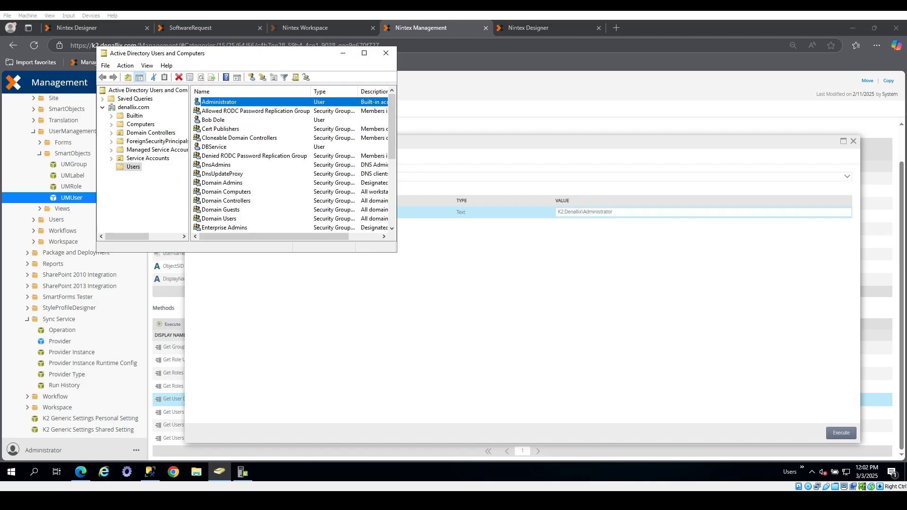
Step: Switch back to Nintex Management in the browser, close the Get User Details execution dialog and locate the Sync Service category
click(425, 34)
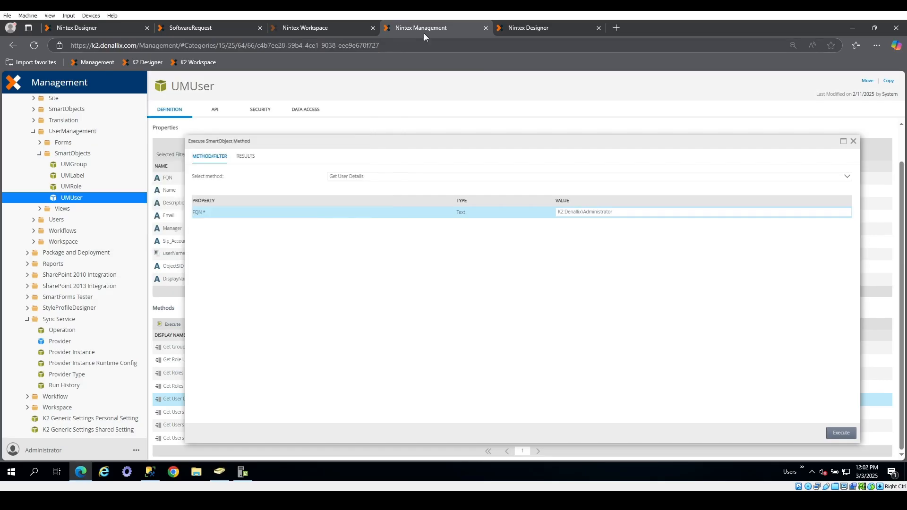
click(854, 141)
scroll(88, 203, up, 6)
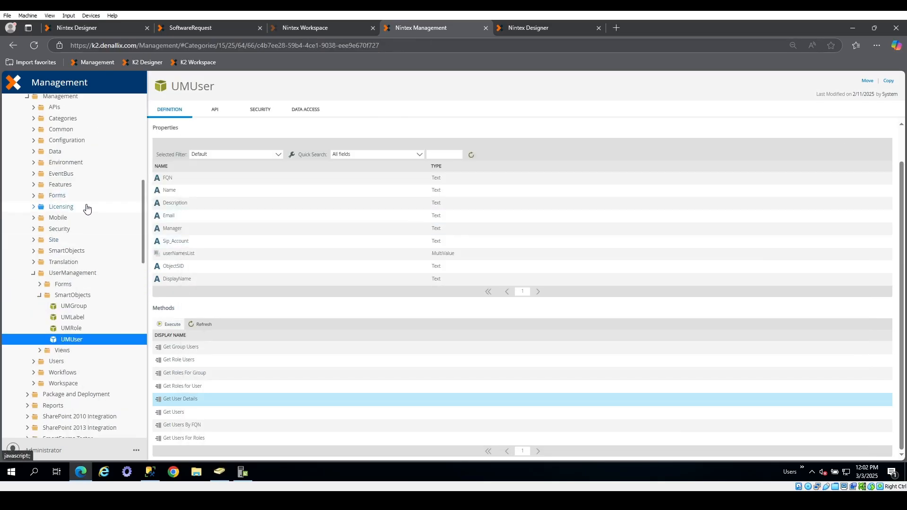
scroll(88, 213, down, 7)
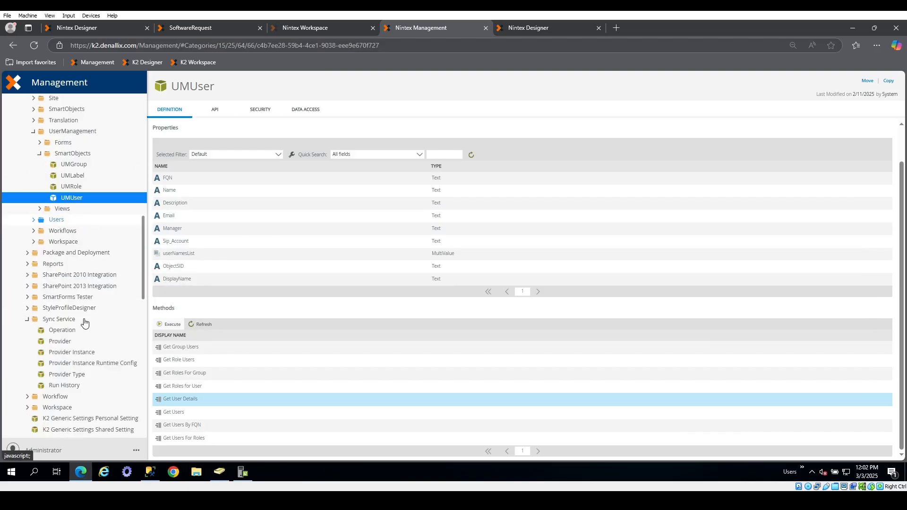
Step: Execute the List Provider Instances method of the Sync Service's Provider Instance SmartObject, check the provider instances and close the results
click(66, 295)
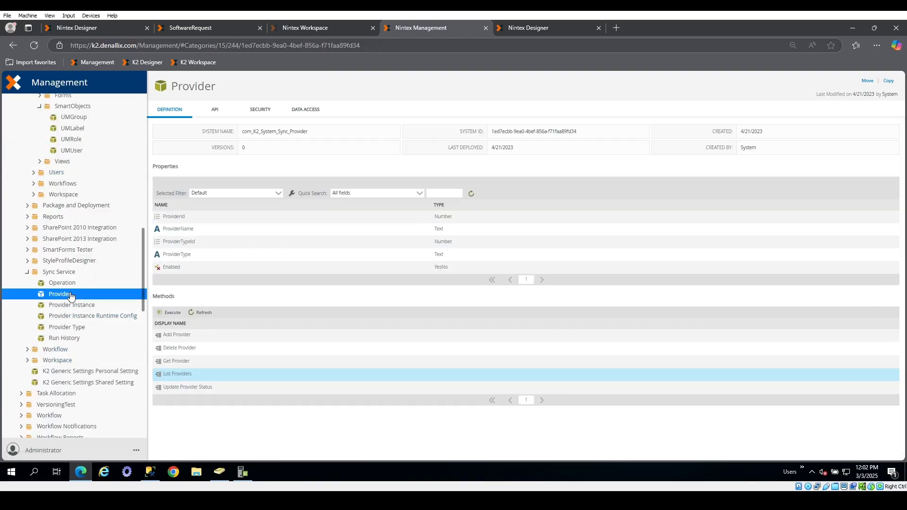
click(71, 305)
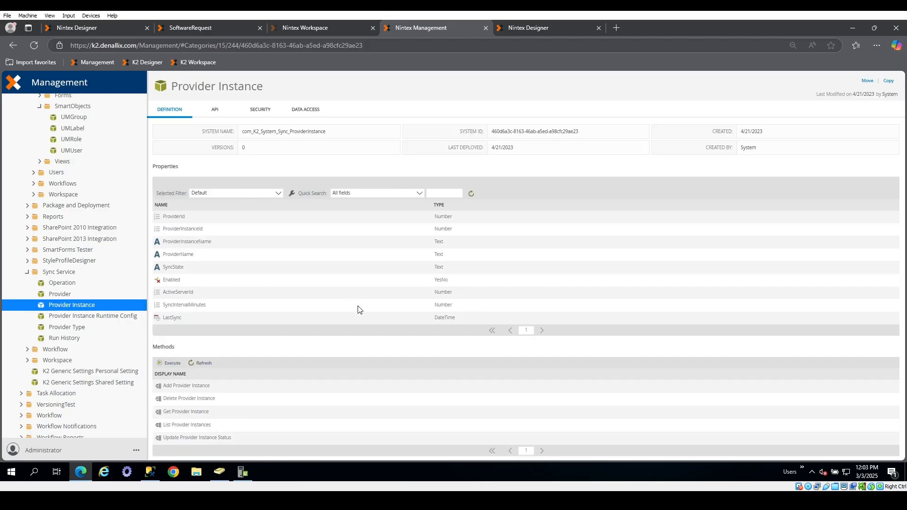
click(218, 425)
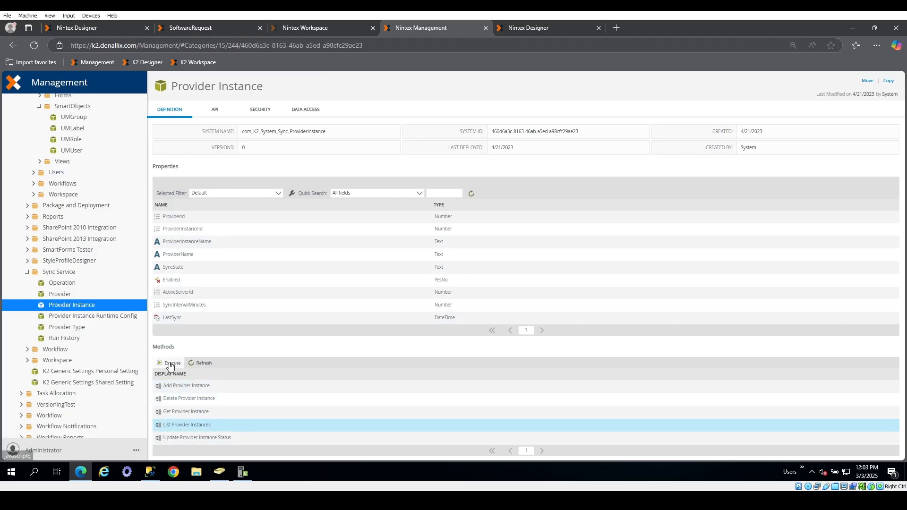
click(171, 363)
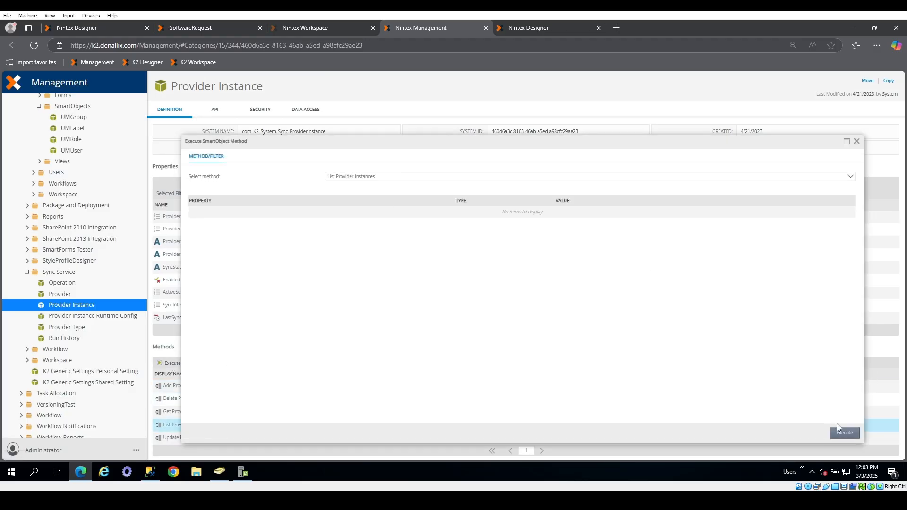
click(841, 435)
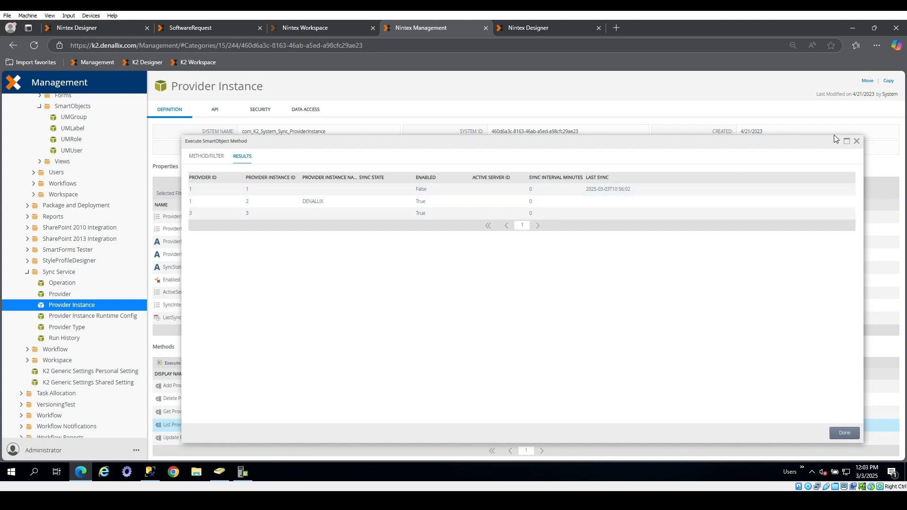
click(857, 142)
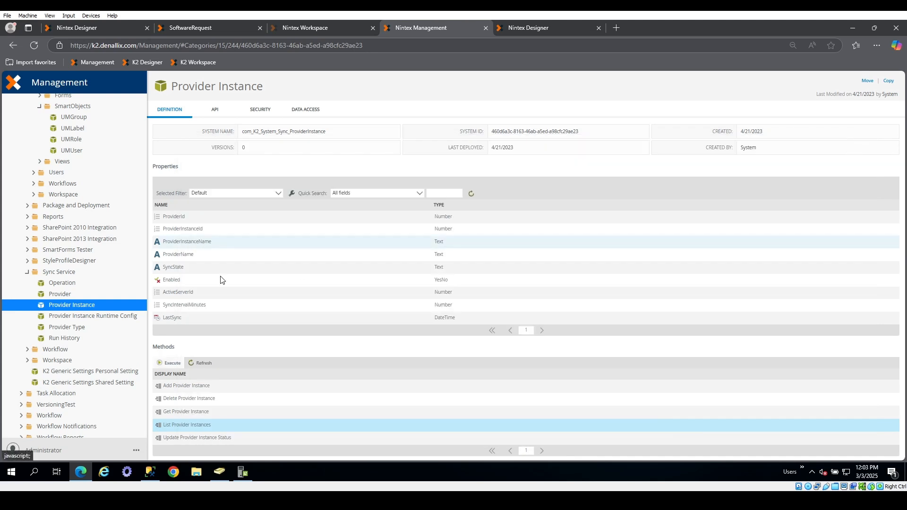
Step: Execute the Start Sync method of the Operation SmartObject with provider name K2 and provider instance name Denallix, and close the results
click(69, 283)
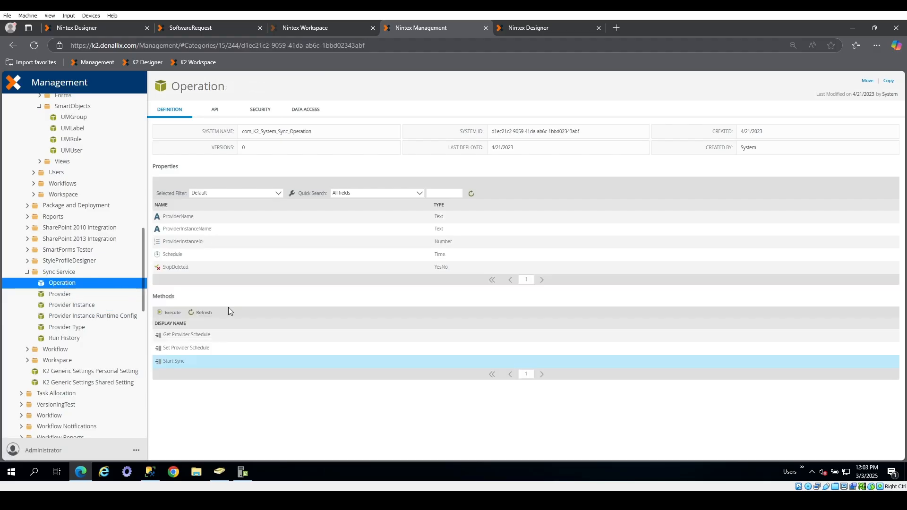
click(163, 313)
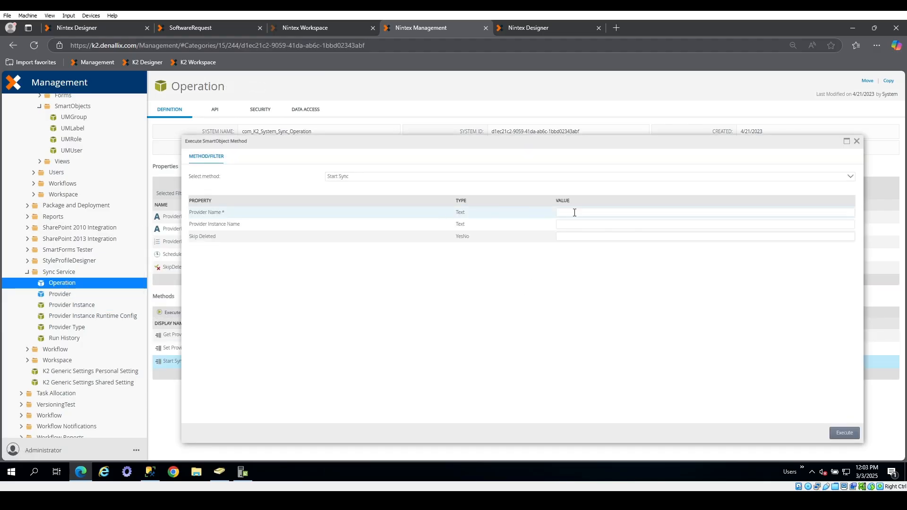
click(574, 214)
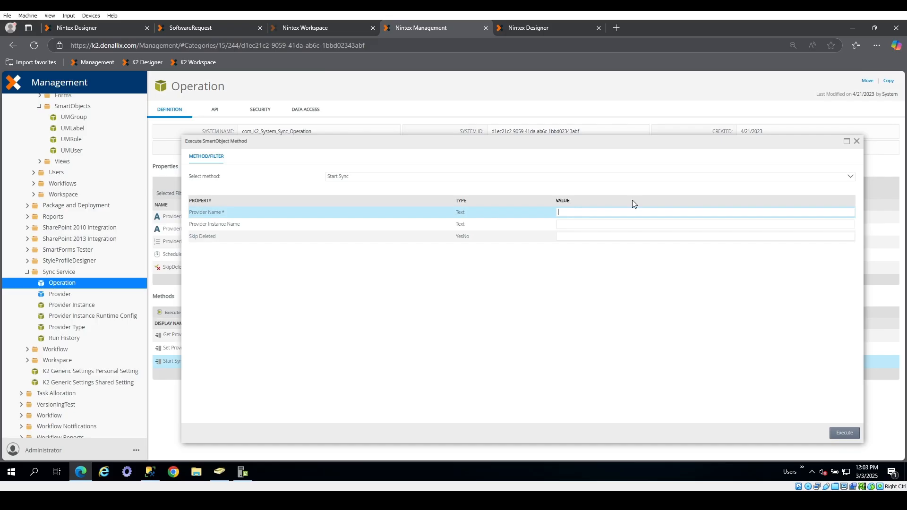
text(K2)
text(Denallix)
click(849, 434)
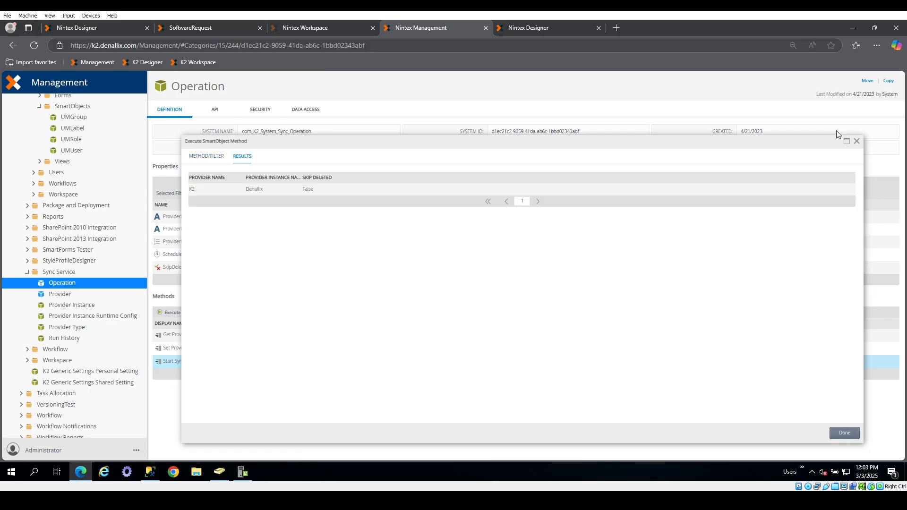
click(858, 143)
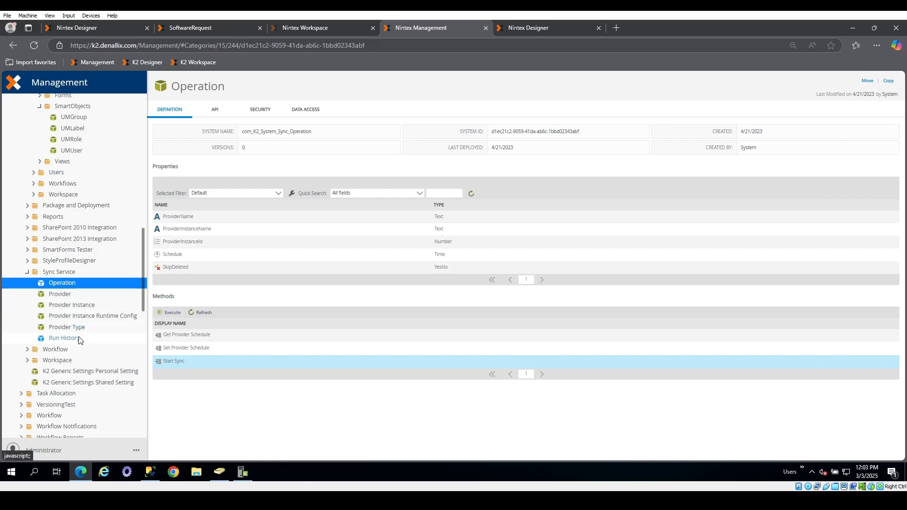
Step: Prepare the Run History SmartObject's Get Run History Entries By Date Range method with provider name K2 and provider instance name Denallix
click(76, 339)
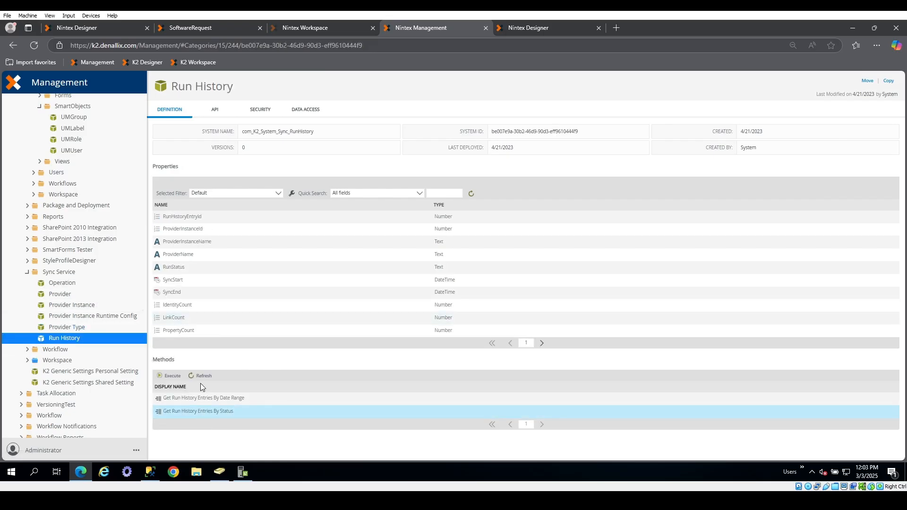
click(198, 398)
click(171, 375)
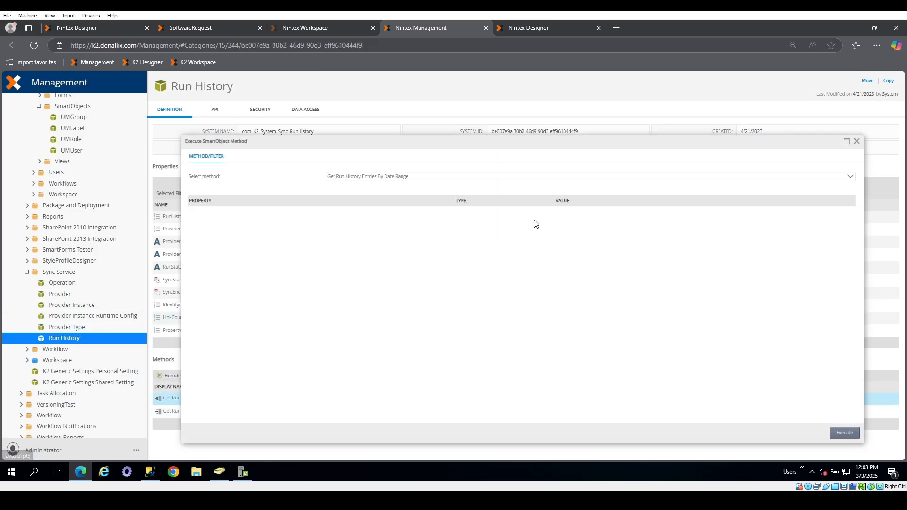
click(597, 213)
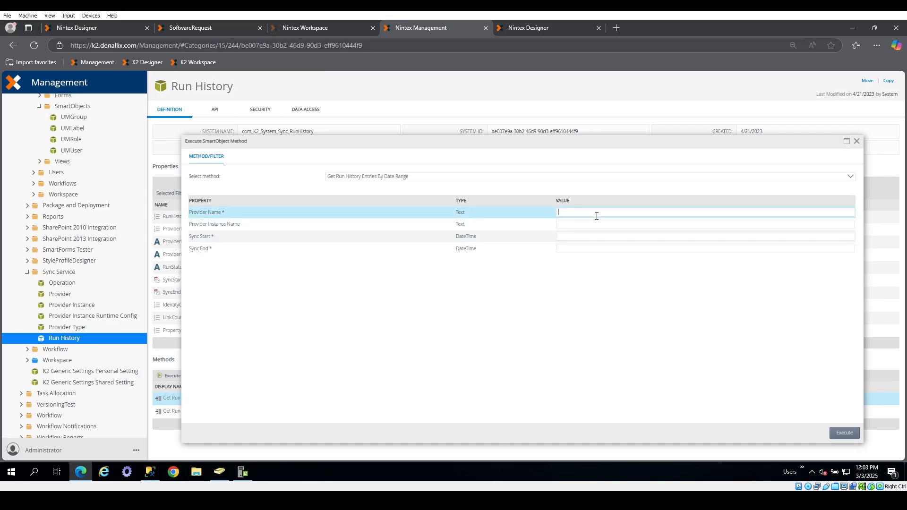
text(K2)
text(Denallix)
key(ctrl+v)
click(602, 248)
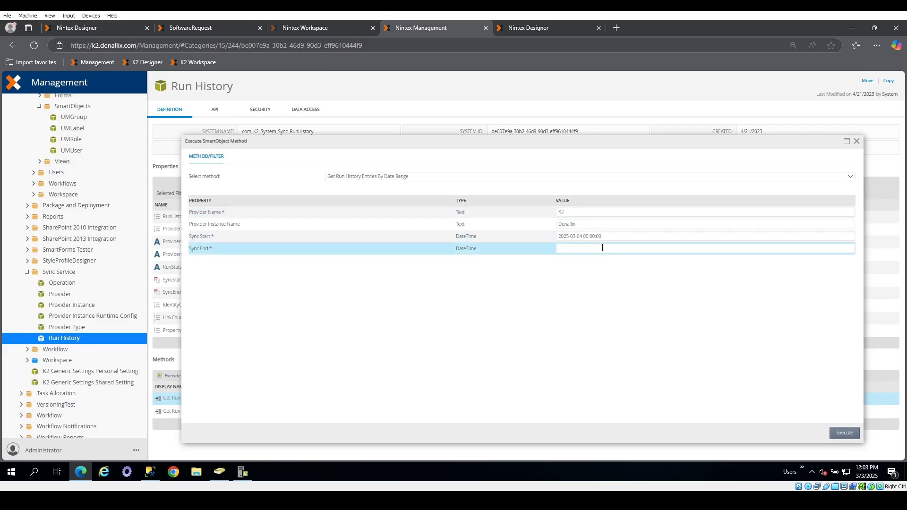
key(ctrl+v)
click(582, 236)
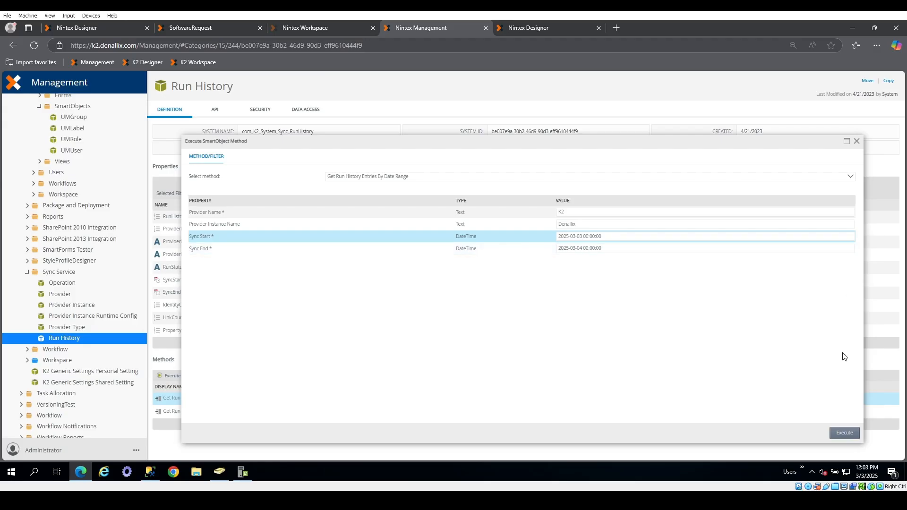
click(850, 433)
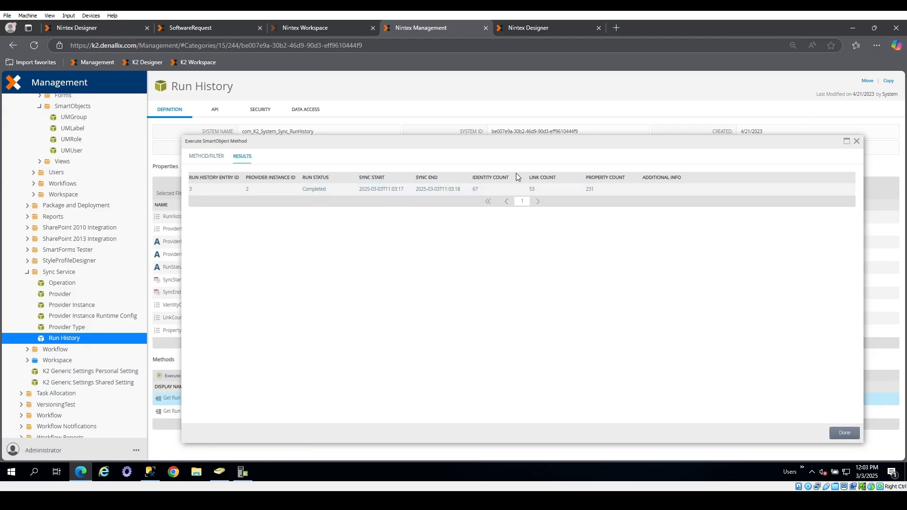
click(855, 143)
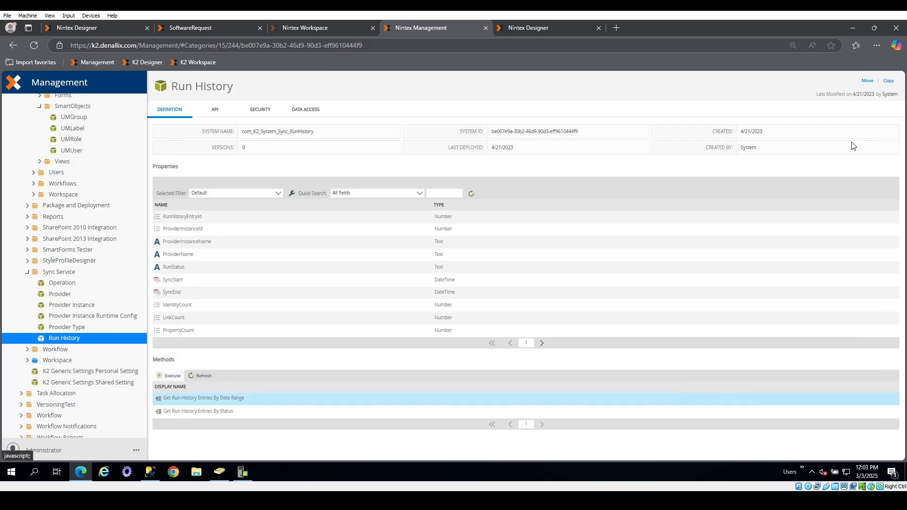
Step: Open the error list of the Software Request workflow under SoftwareRequestSystem in the Workflow Server's workflows
click(213, 30)
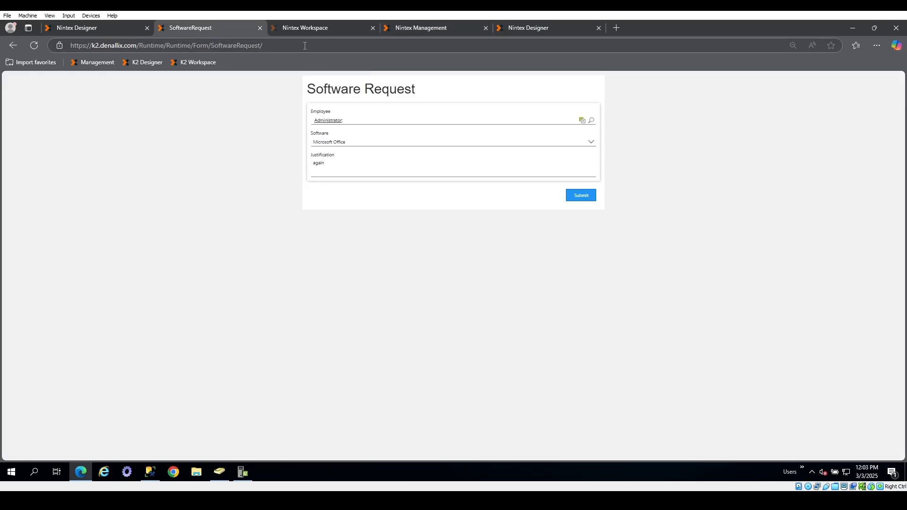
click(425, 29)
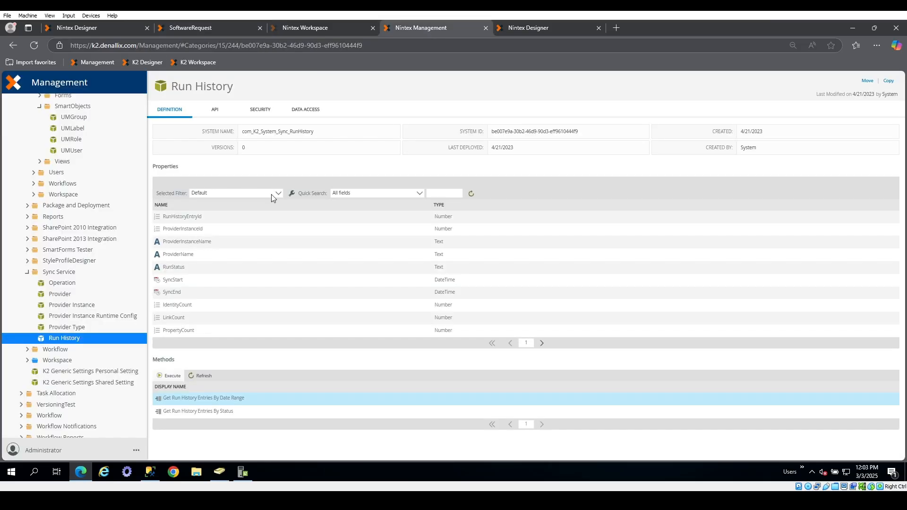
scroll(97, 315, down, 6)
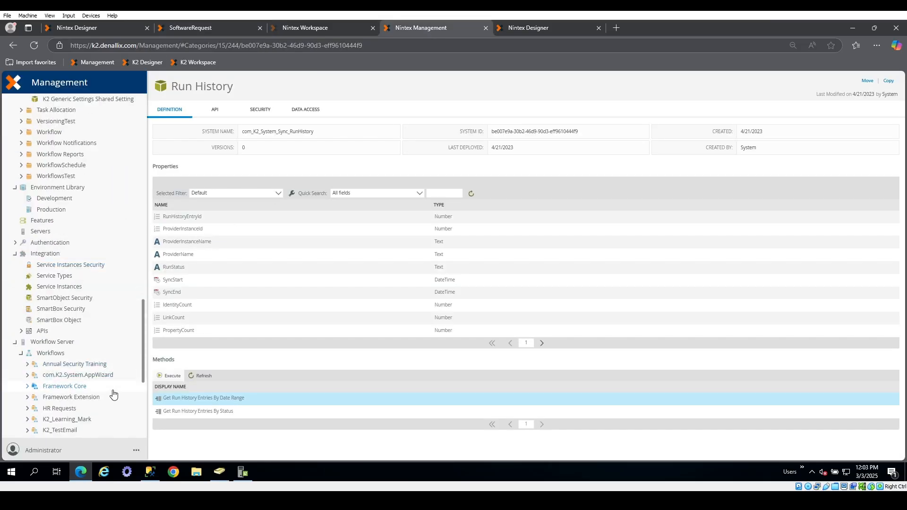
scroll(81, 283, down, 5)
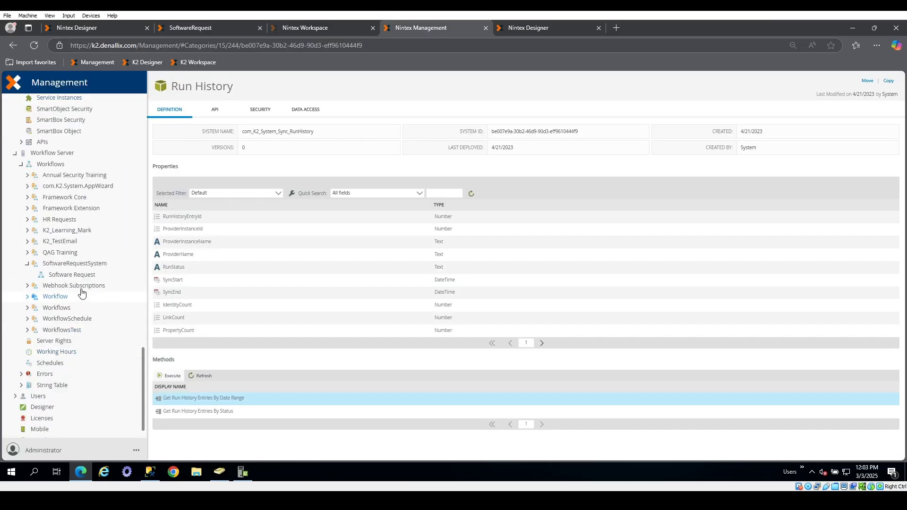
click(75, 275)
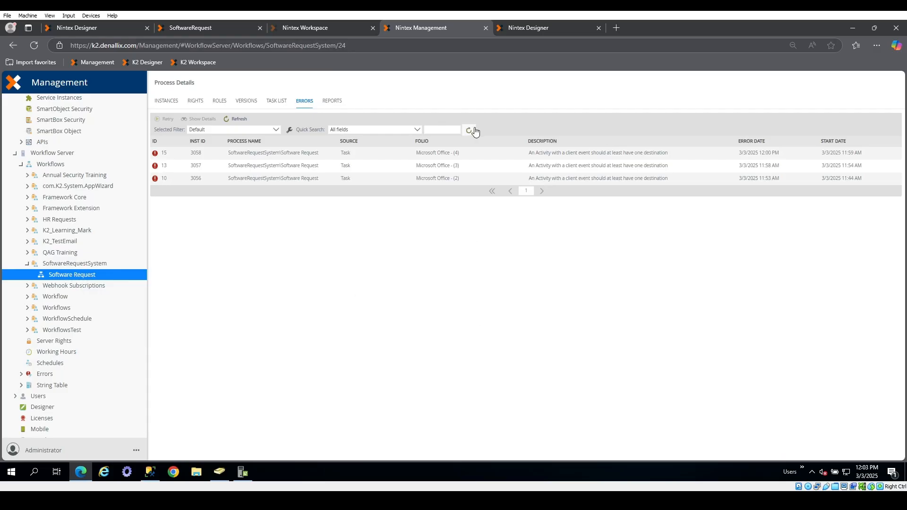
Step: Retry the Microsoft Office - (4) error of the Software Request workflow and refresh the error list
click(474, 131)
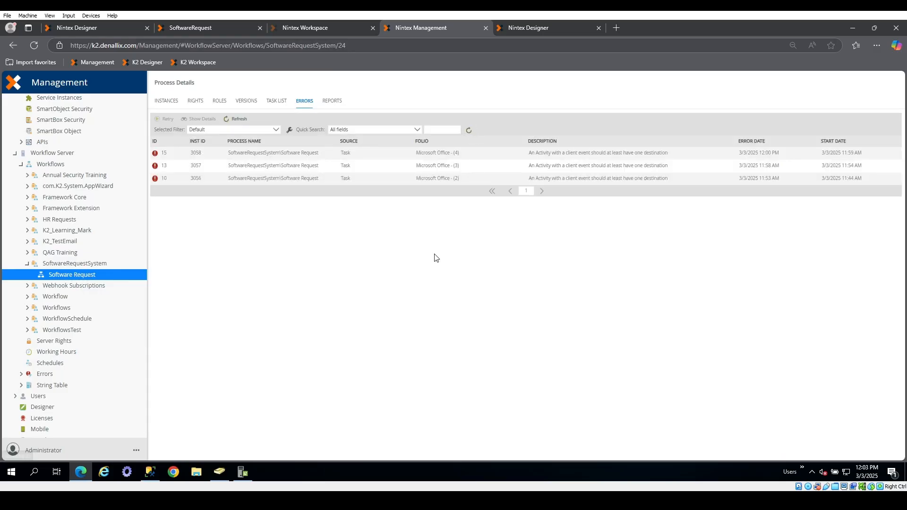
click(334, 160)
click(469, 131)
Step: Execute the UMUser SmartObject's Get User Details method with the FQN K2:denallix\Administrator
scroll(137, 276, up, 2)
scroll(72, 268, up, 7)
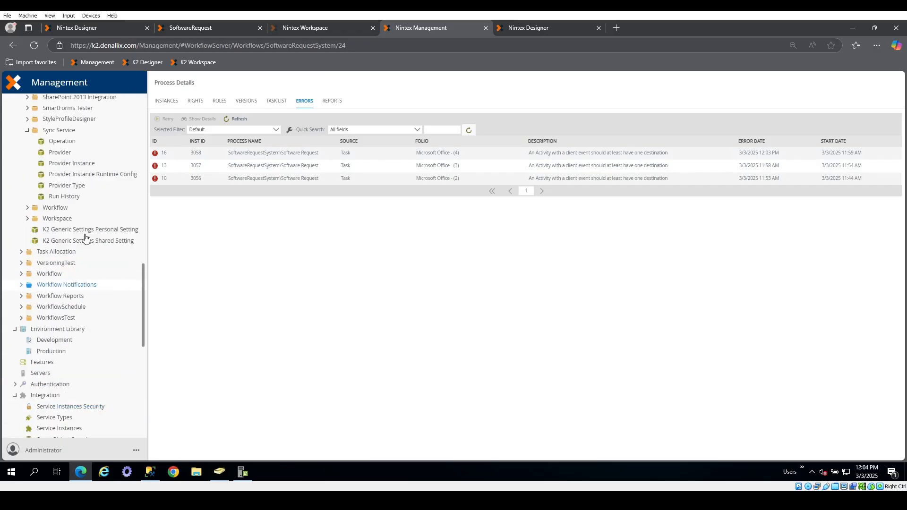
scroll(93, 211, up, 2)
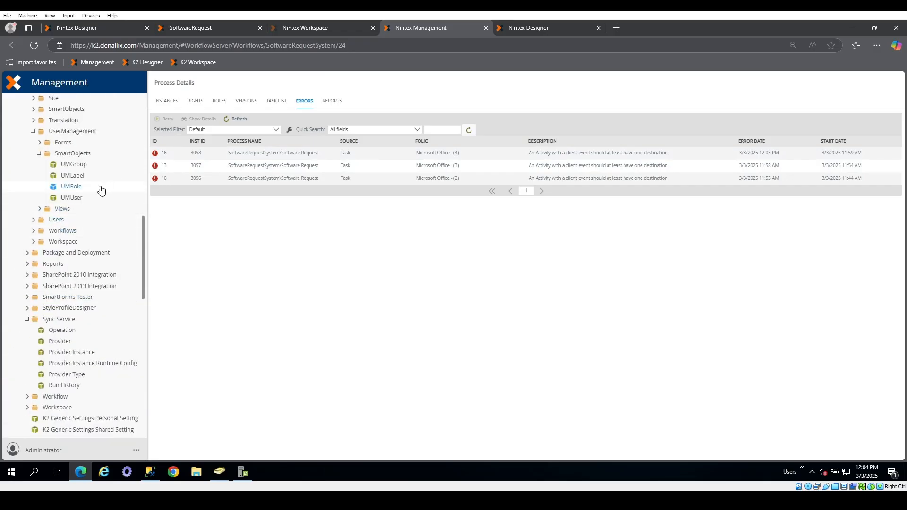
click(99, 197)
scroll(290, 342, down, 1)
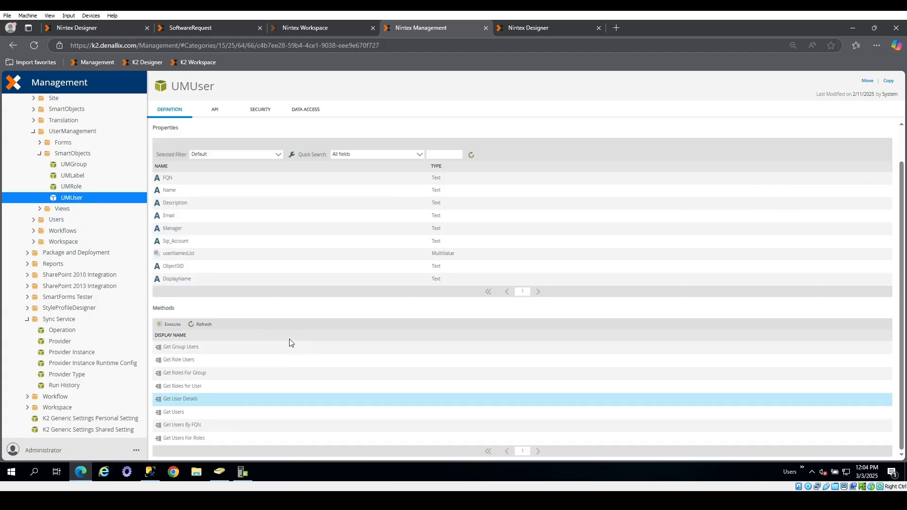
click(165, 326)
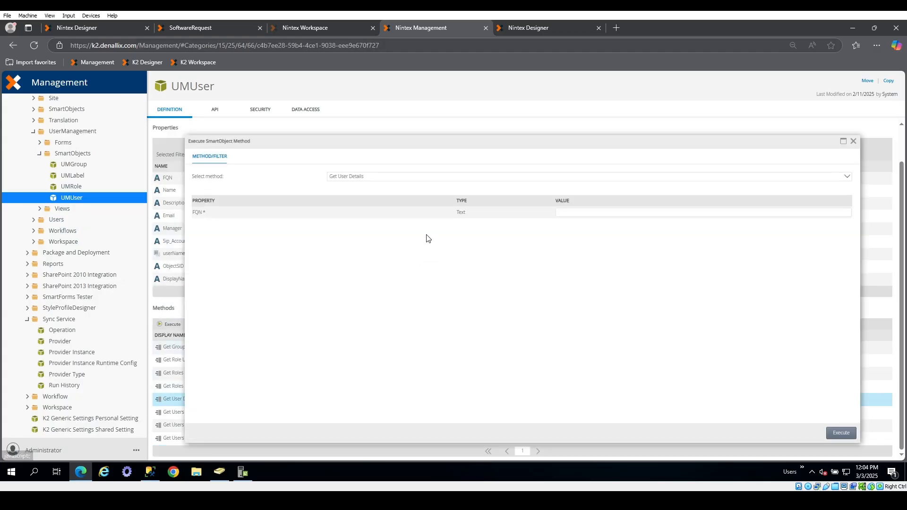
click(624, 210)
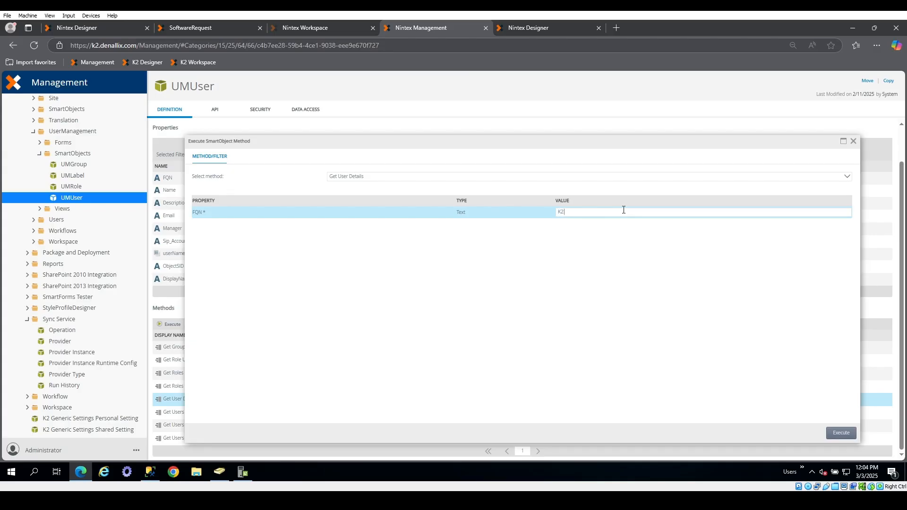
text(K2:denallix)
text(\Amdinist)
text(istr)
text(ator)
click(841, 433)
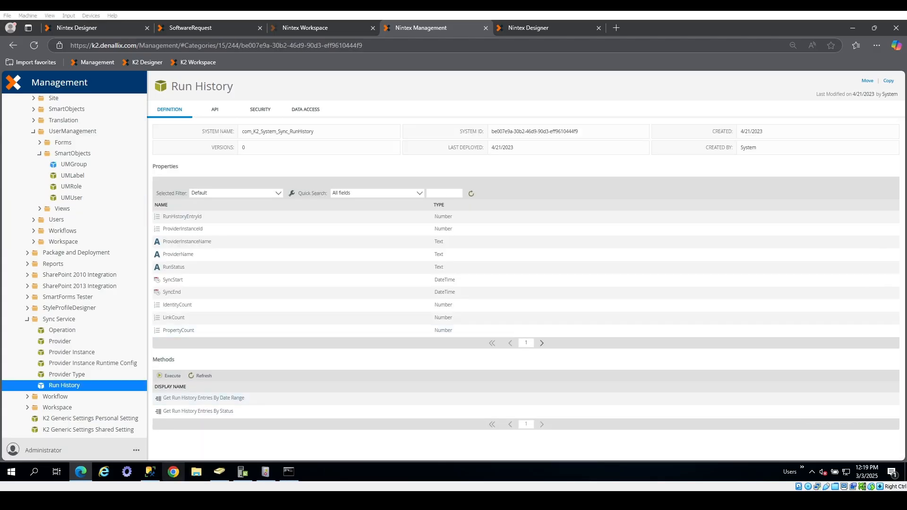
Step: Switch to SQL Server Management Studio, close Properties1.xml and open the Properties XML of K2:DENALLIX\Administrator from the Identity.Identity query results
click(148, 470)
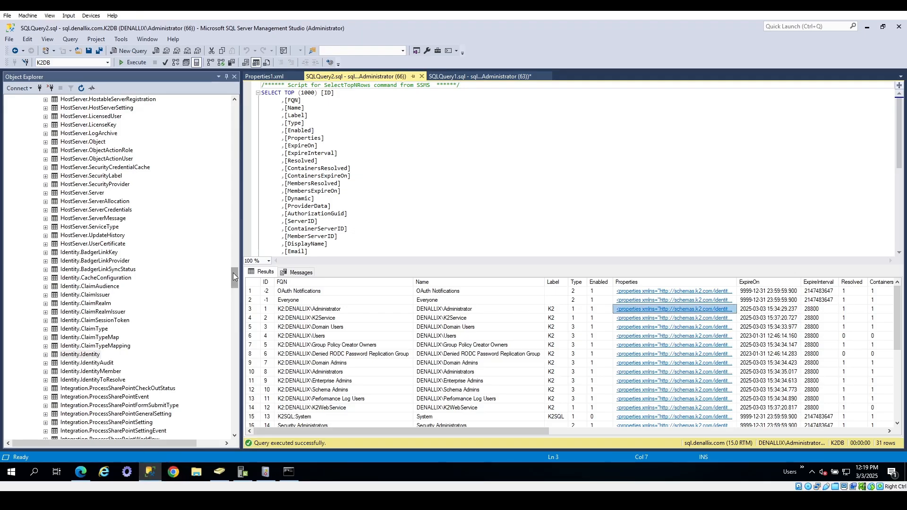
drag(233, 273, 238, 254)
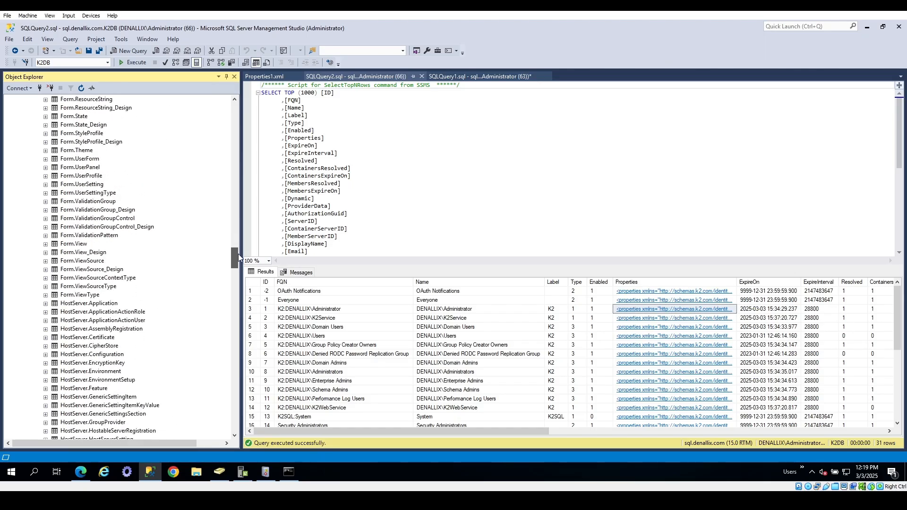
scroll(161, 342, down, 10)
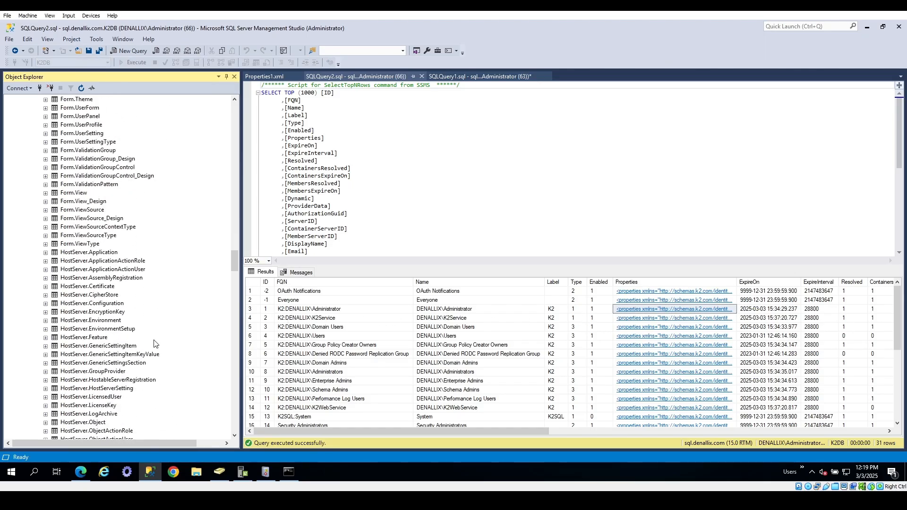
scroll(339, 180, down, 4)
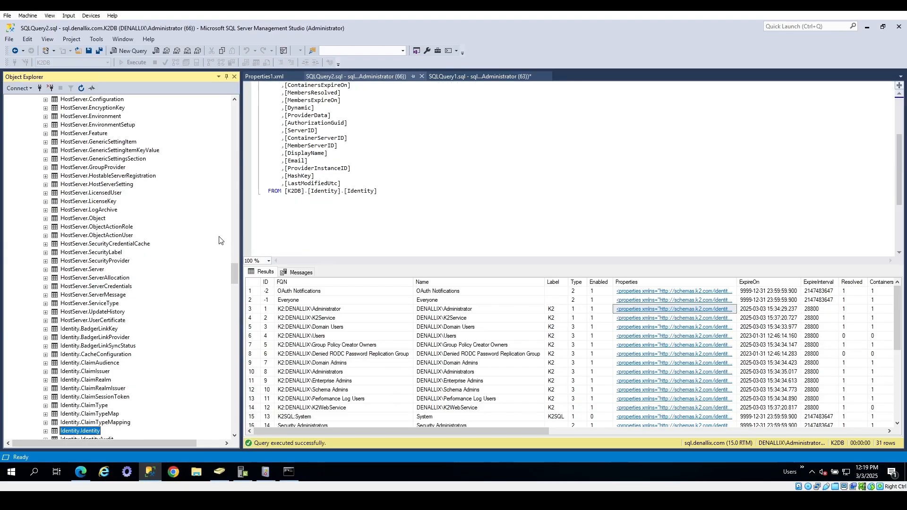
scroll(218, 243, down, 5)
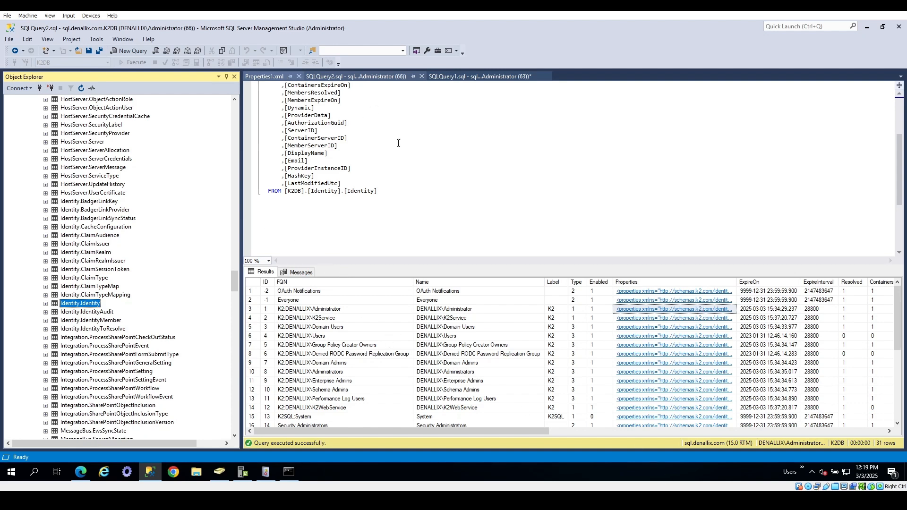
click(298, 77)
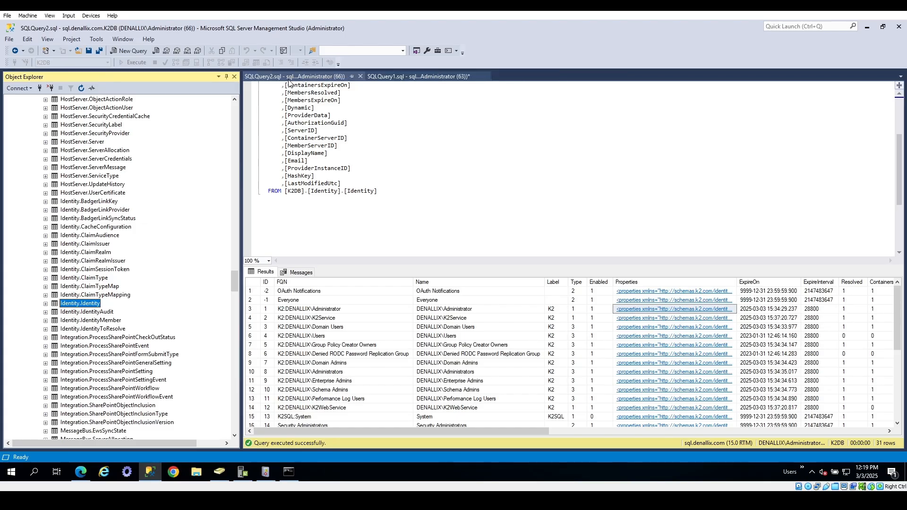
click(680, 310)
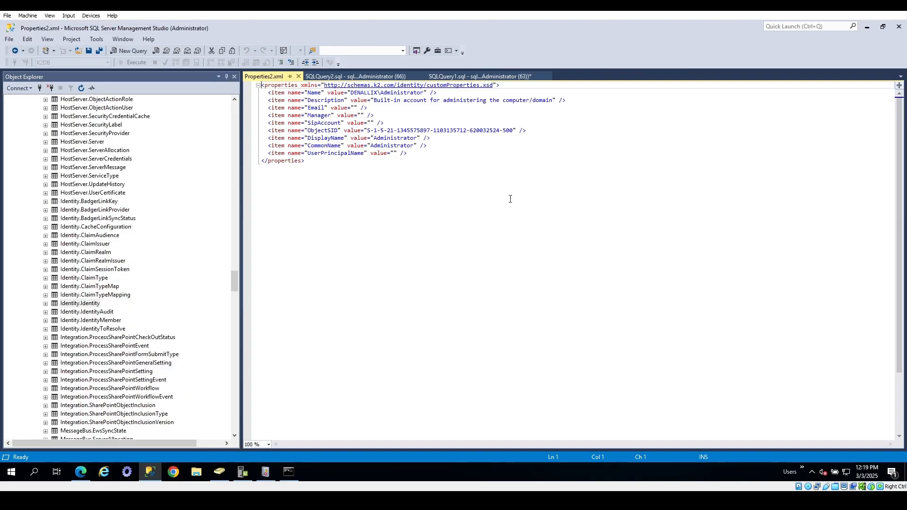
Step: Return to the SQLQuery2 results and examine the Resolved values of the listed identities
click(334, 76)
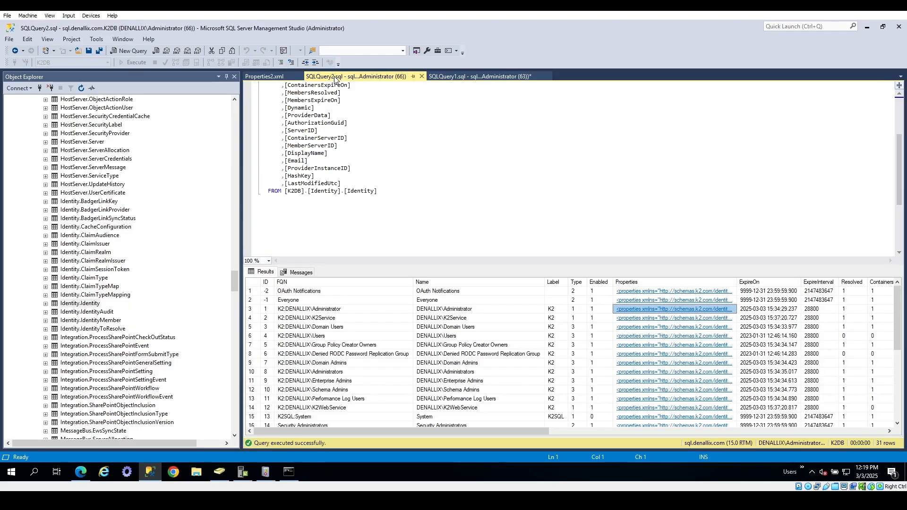
drag(509, 432, 601, 435)
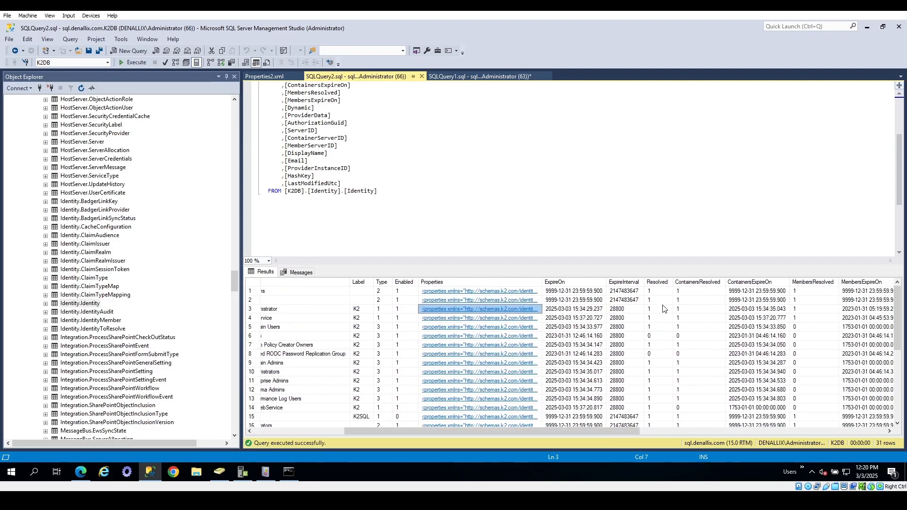
scroll(674, 401, down, 5)
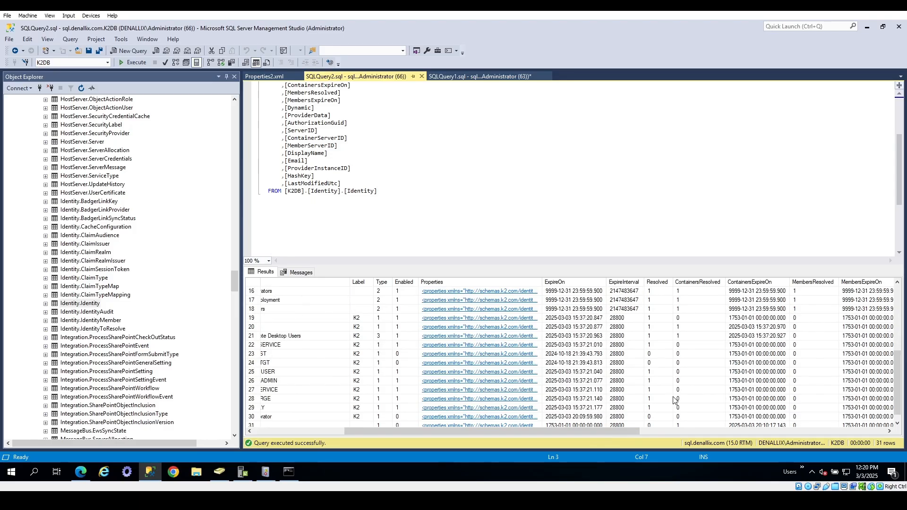
scroll(674, 400, up, 5)
Step: Below the select query, start an update statement on [K2DB].[Identity].[Identity] with a set clause for the Resolved column
click(456, 217)
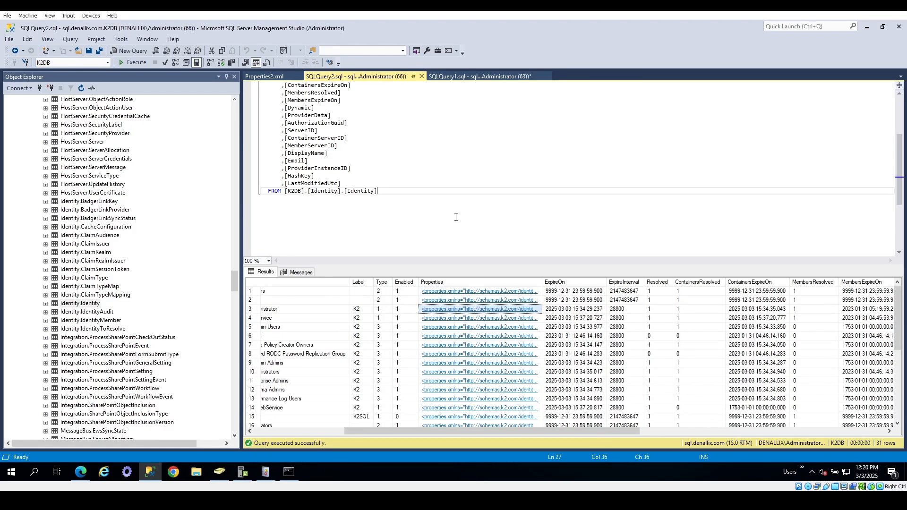
key(Return)
key(Return)
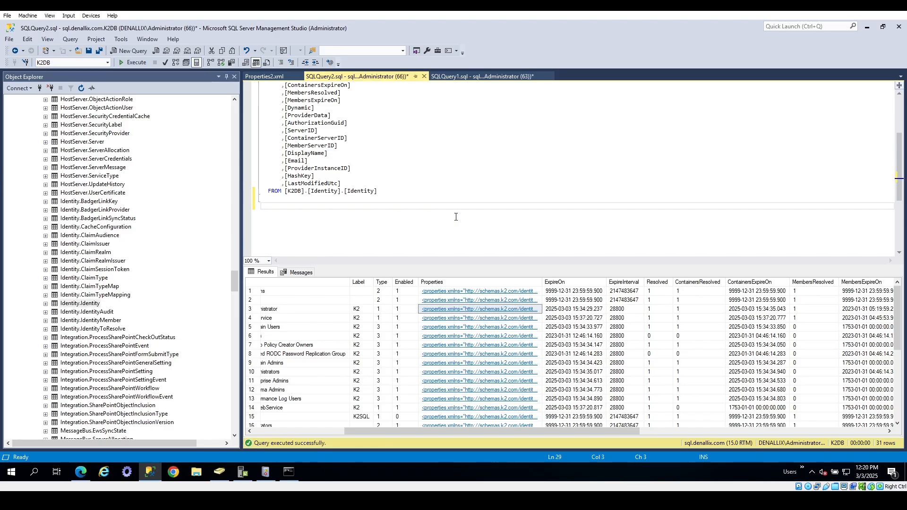
text(update)
drag(386, 193, 285, 193)
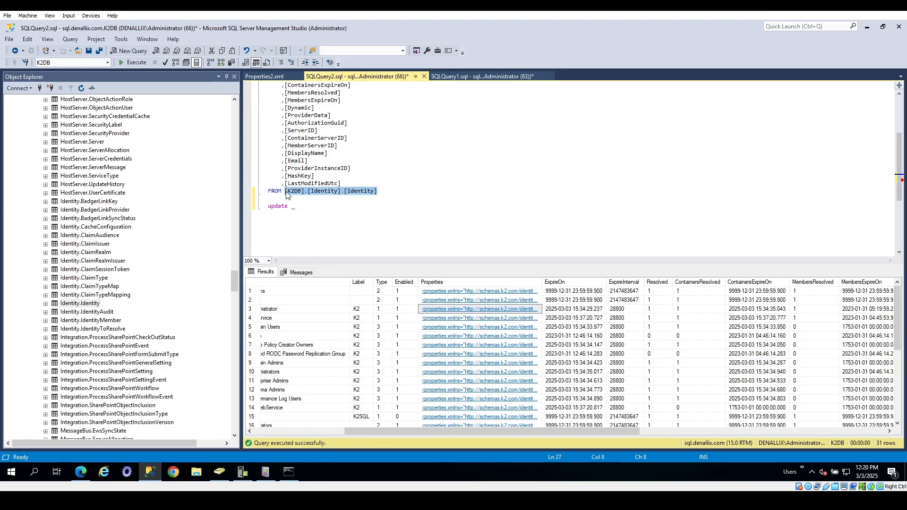
key(ctrl+c)
click(315, 208)
key(ctrl+v)
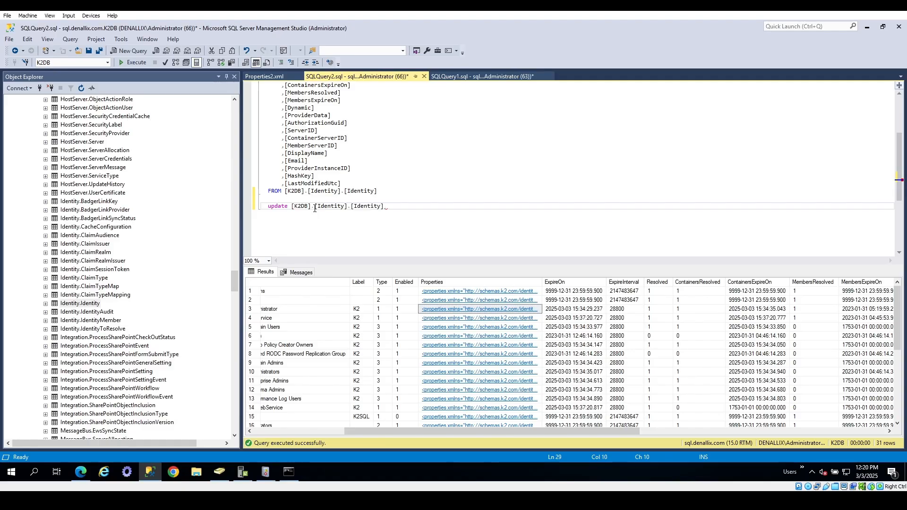
key(Return)
text(set )
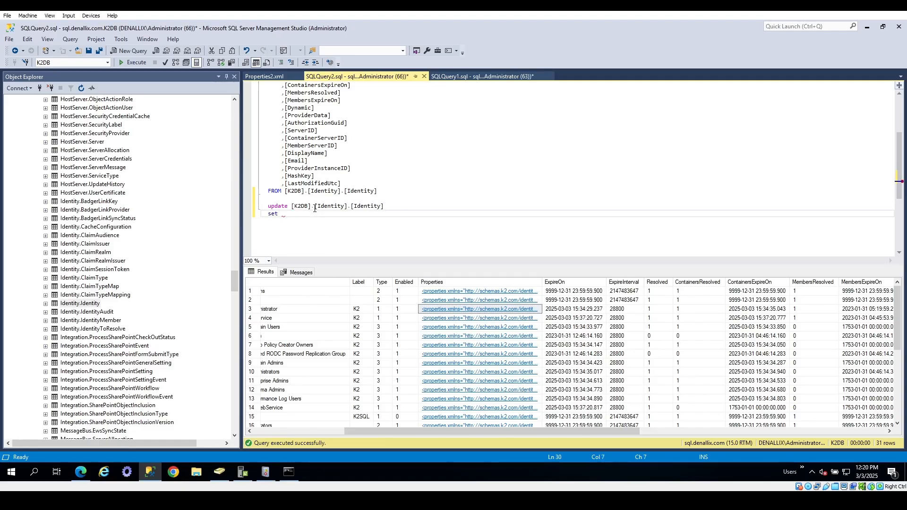
text(Resol)
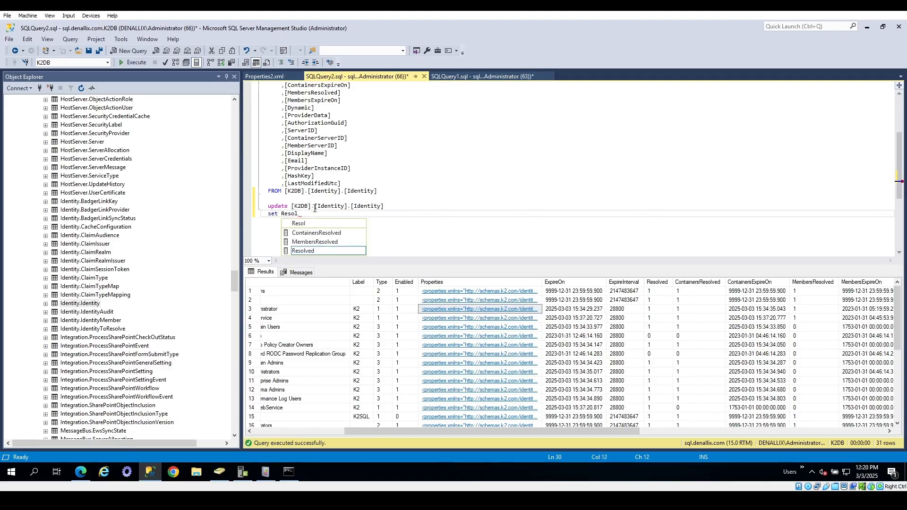
text(ved =)
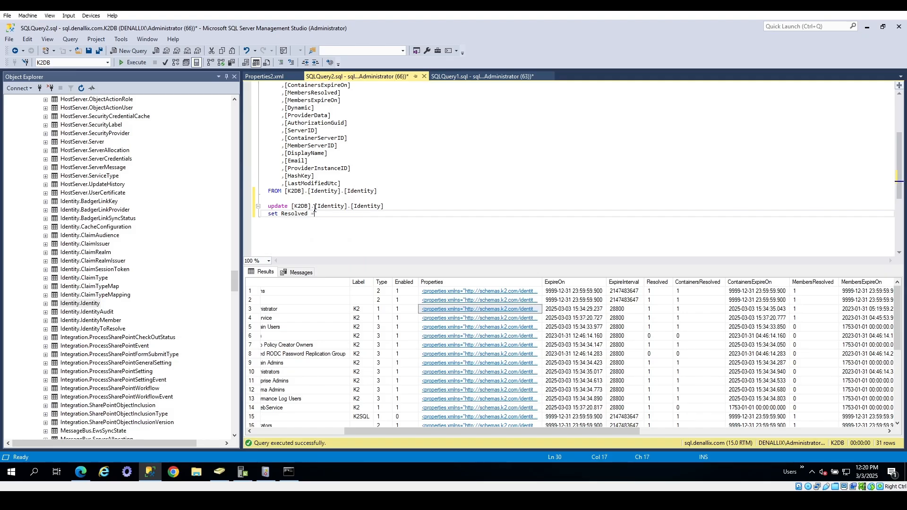
key(BackSpace)
Step: Script the Identity.Identity table as UPDATE into a new query for reference, look at Properties2.xml and return to SQLQuery2
right_click(74, 306)
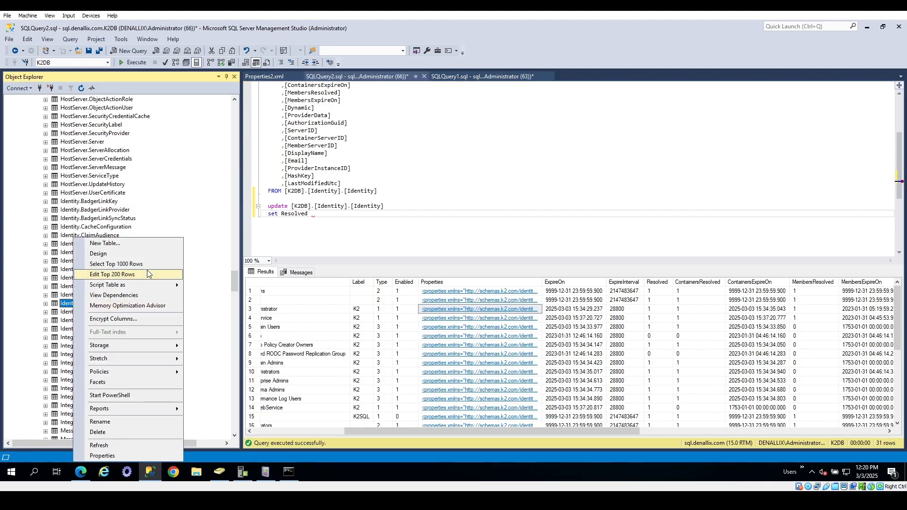
mouse_move(143, 288)
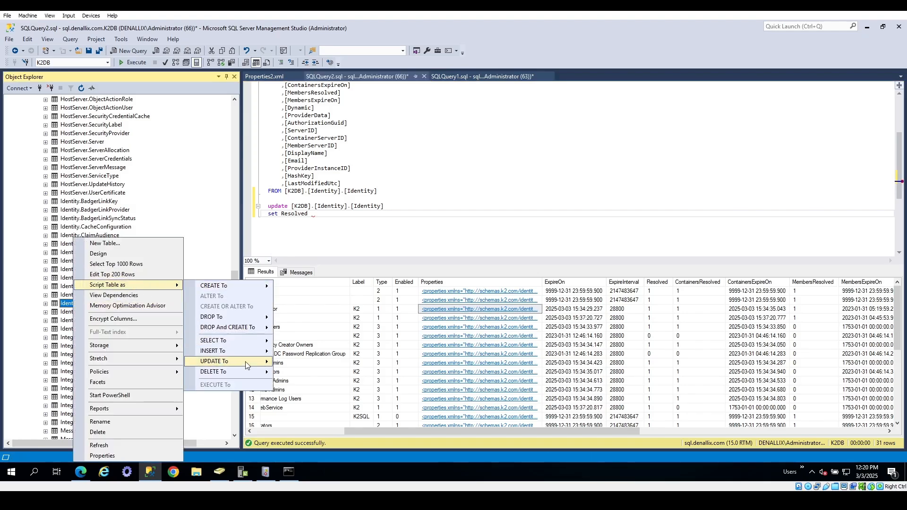
mouse_move(231, 361)
click(291, 362)
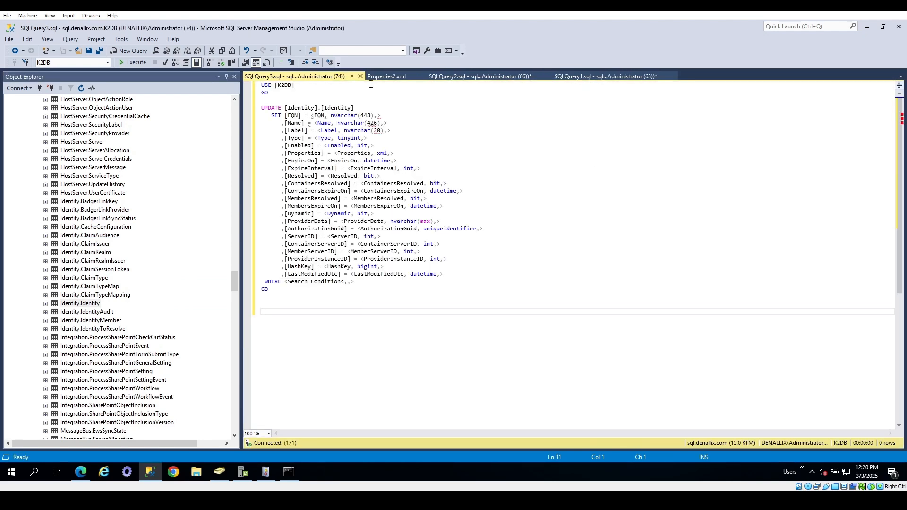
click(385, 76)
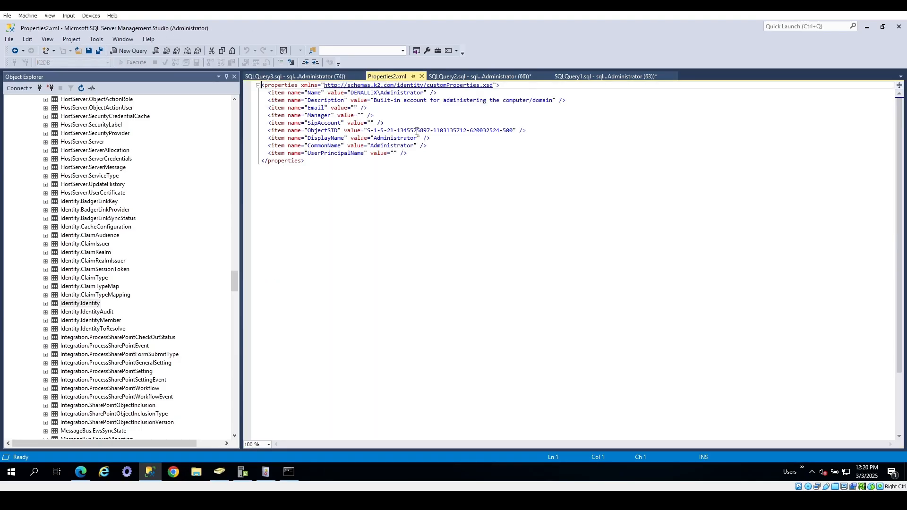
click(449, 77)
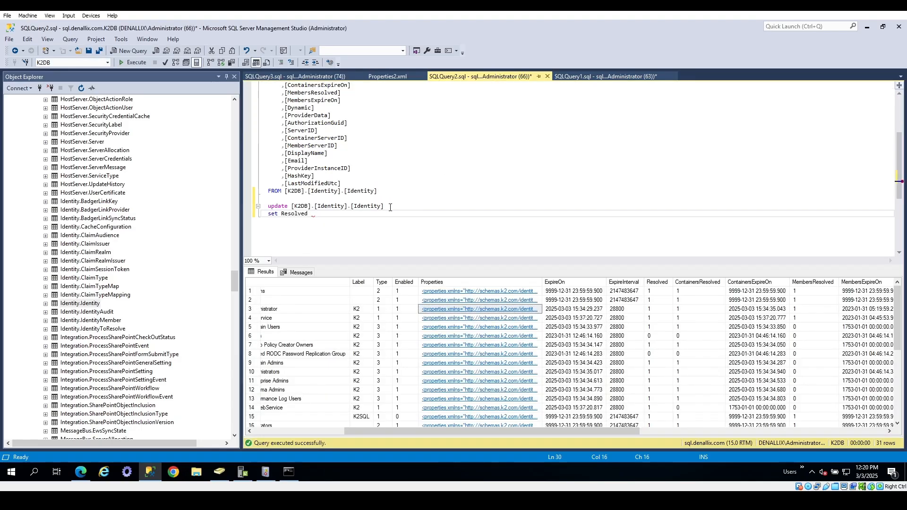
Step: Complete the update statement with Resolved = 0 and execute only that statement
text(= 0)
drag(329, 215, 262, 207)
click(129, 62)
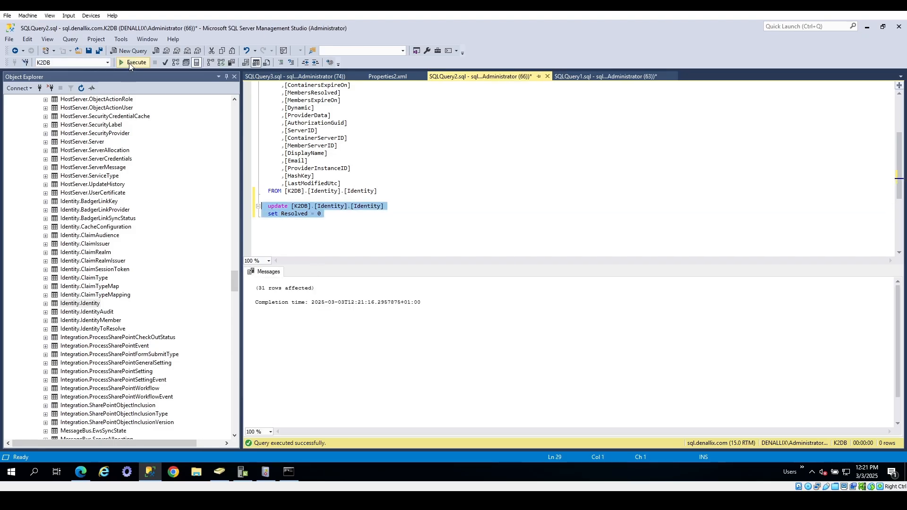
click(589, 354)
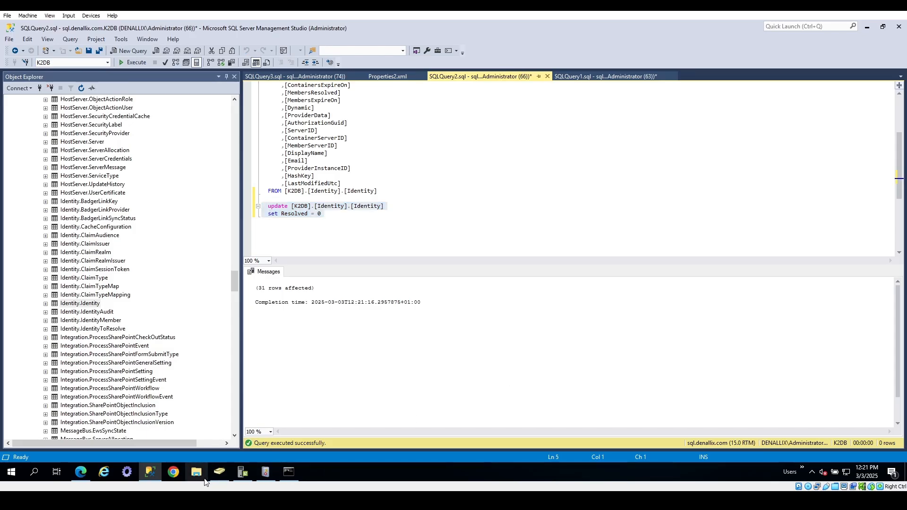
Step: Switch to Nintex Management and open the Start Sync method of the Sync Service Operation SmartObject for execution
click(83, 425)
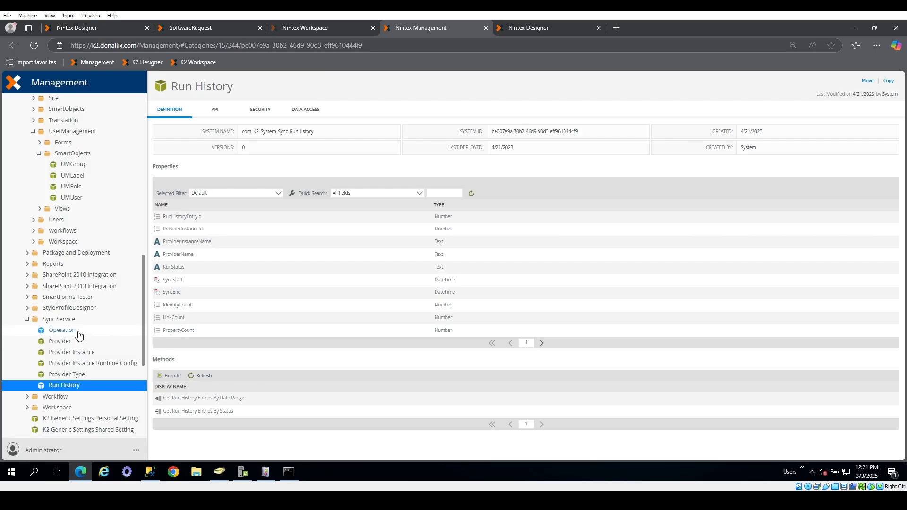
click(61, 341)
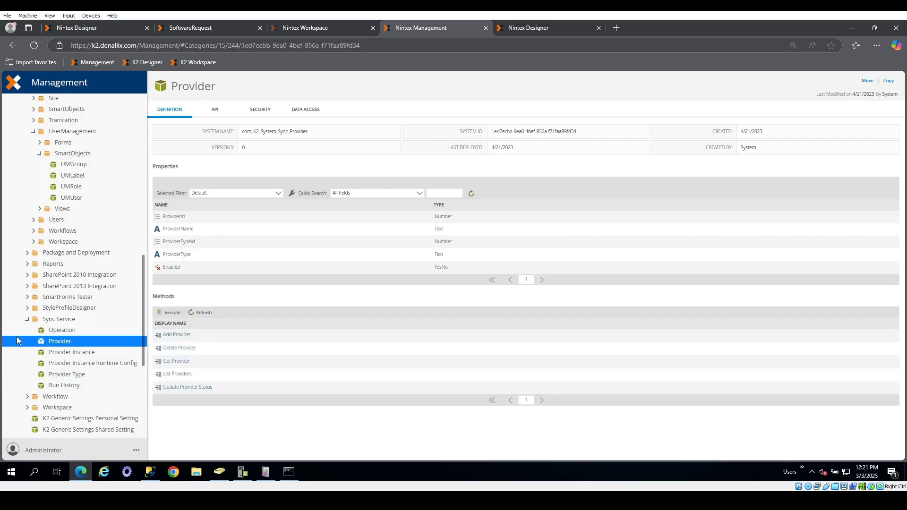
click(66, 331)
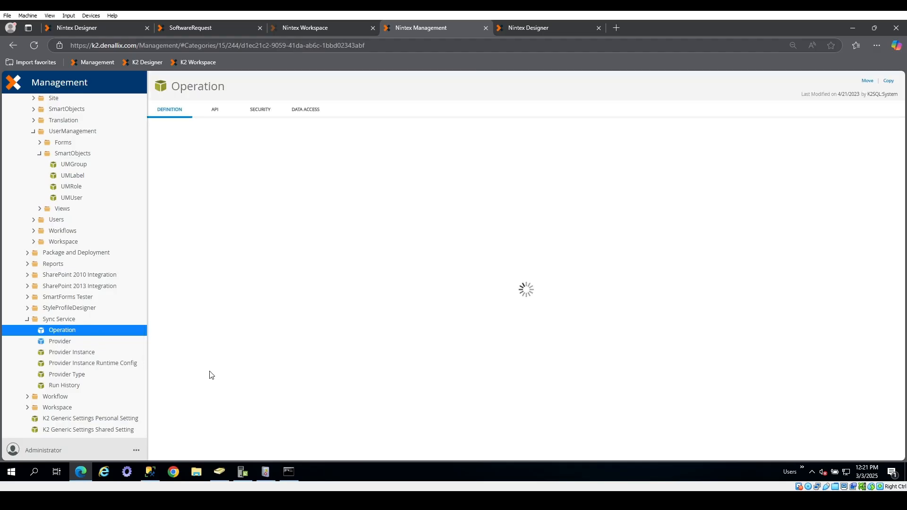
click(174, 361)
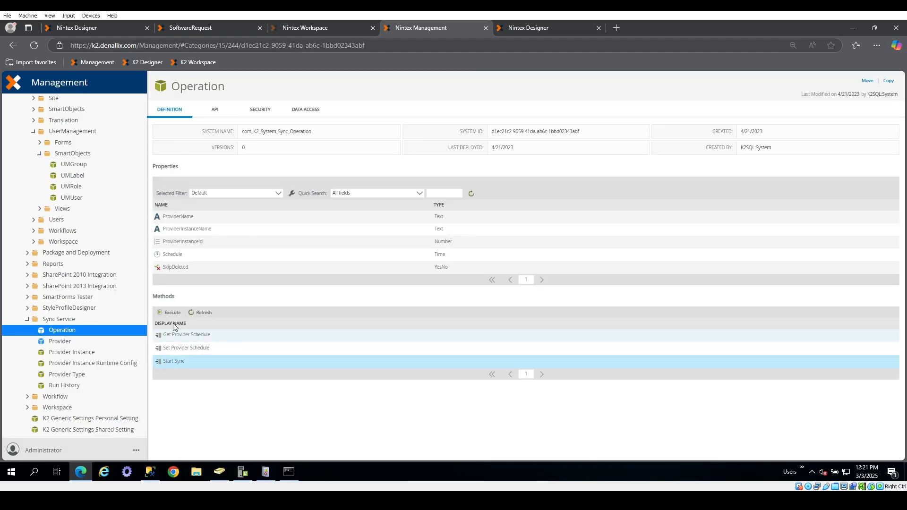
click(168, 313)
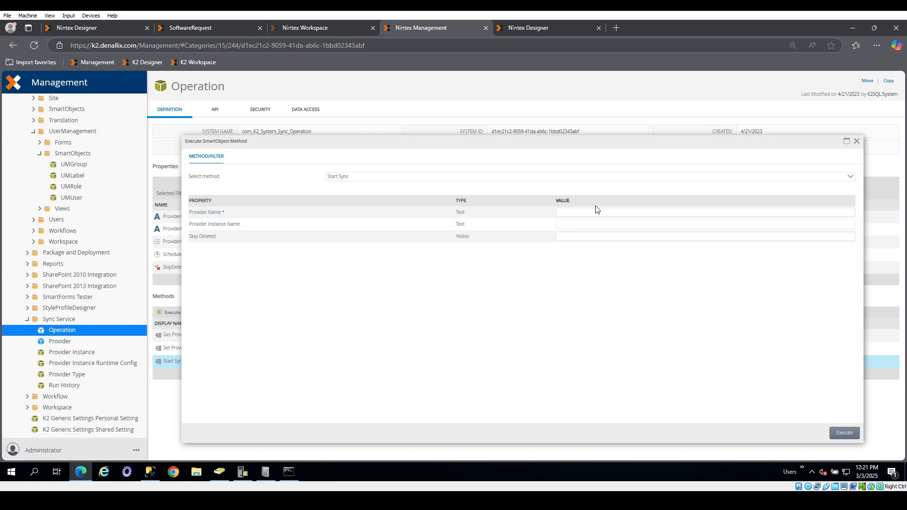
Step: Execute Start Sync with provider name K2, provider instance name Denallix and Skip Deleted false, and close the results
click(623, 212)
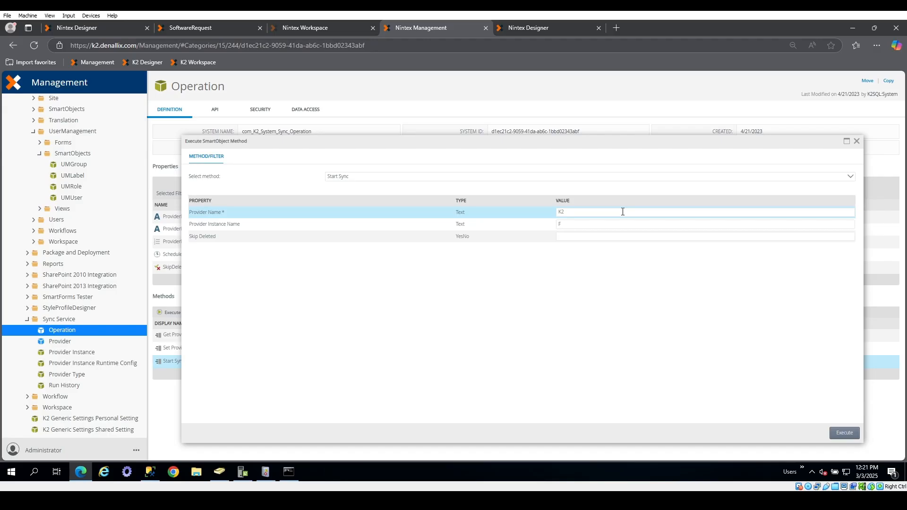
text(Denallix)
click(587, 236)
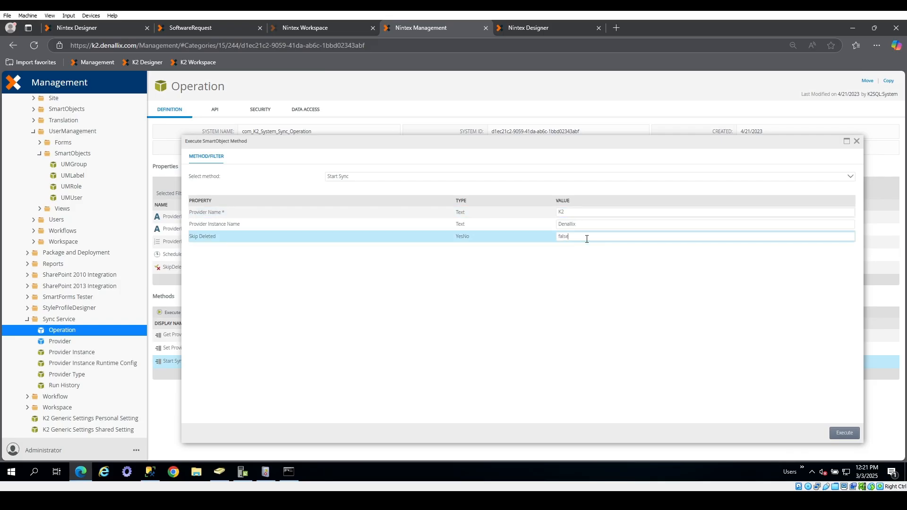
text(false)
click(837, 433)
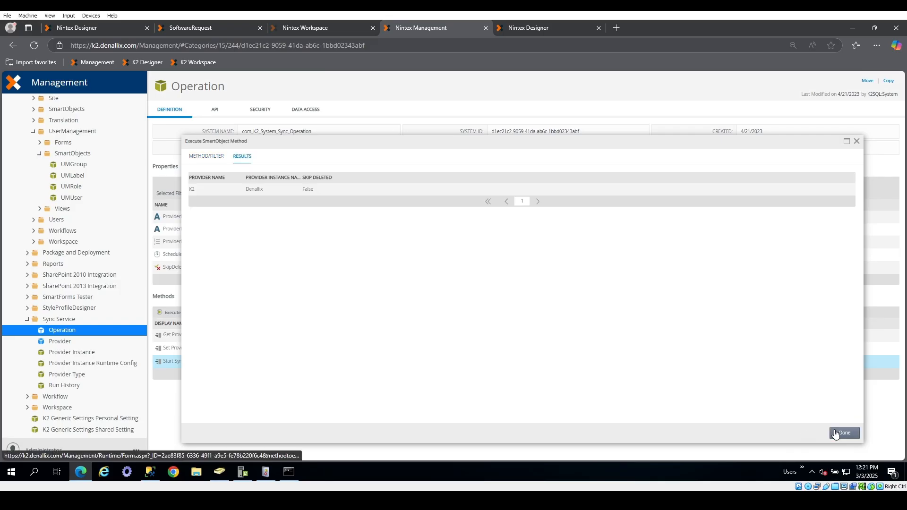
click(857, 144)
Step: Open Run History's Get Run History Entries By Date Range method and enter provider name K2 and instance name Denallix
click(82, 388)
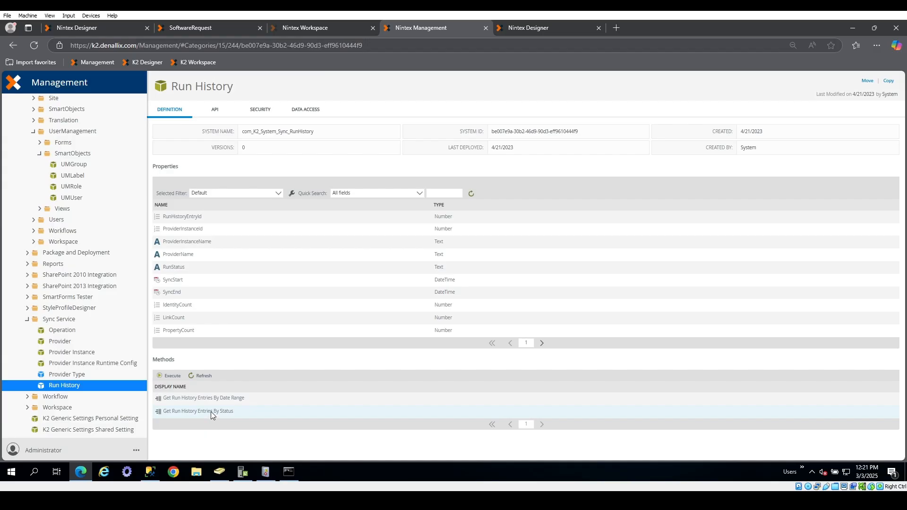
click(189, 398)
click(169, 375)
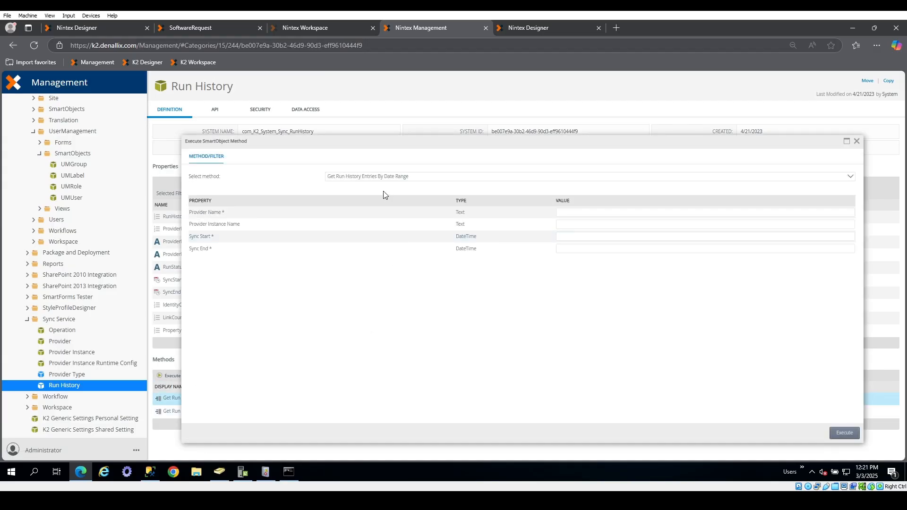
click(565, 213)
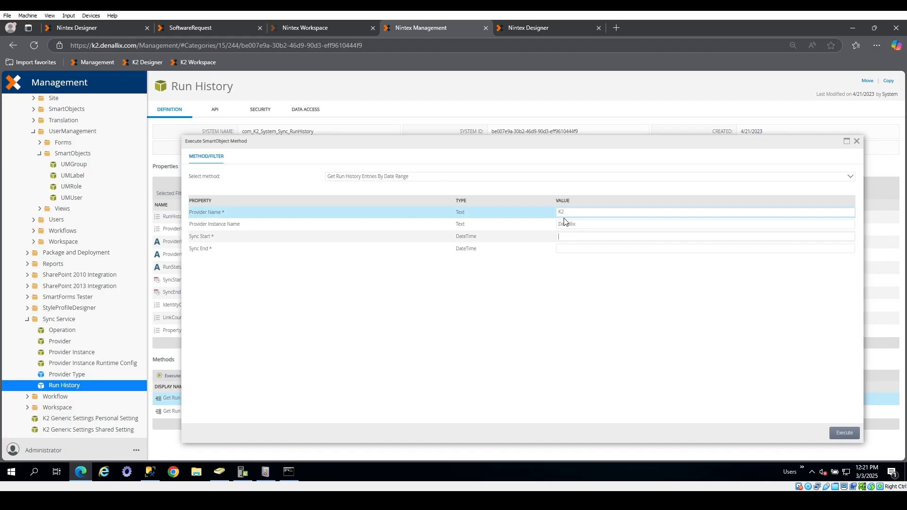
text([K2DB].[Identity].[Identity])
key(BackSpace)
key(BackSpace)
key(BackSpace)
key(BackSpace)
key(BackSpace)
key(BackSpace)
key(BackSpace)
key(BackSpace)
key(BackSpace)
key(BackSpace)
key(BackSpace)
key(BackSpace)
key(BackSpace)
key(BackSpace)
key(BackSpace)
key(BackSpace)
key(BackSpace)
key(BackSpace)
key(BackSpace)
key(BackSpace)
click(596, 247)
drag(590, 237, 536, 244)
key(ctrl+v)
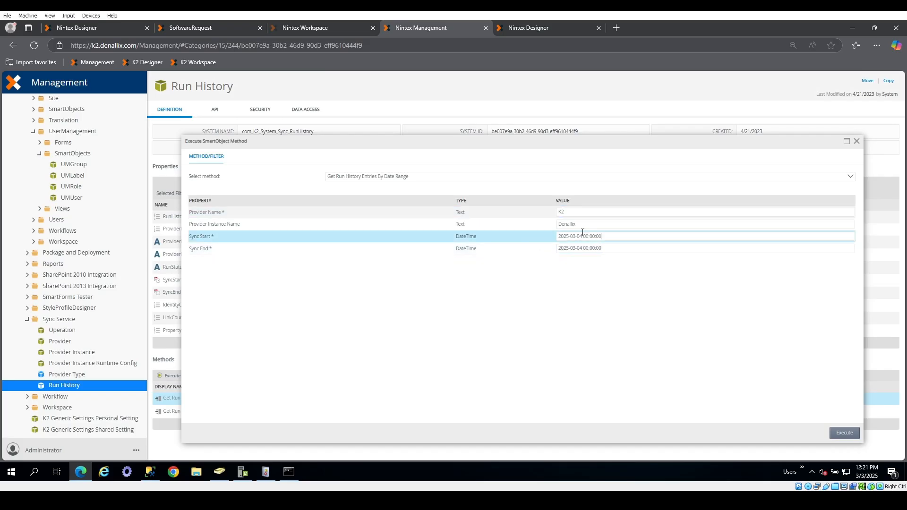
key(BackSpace)
text(3)
click(844, 433)
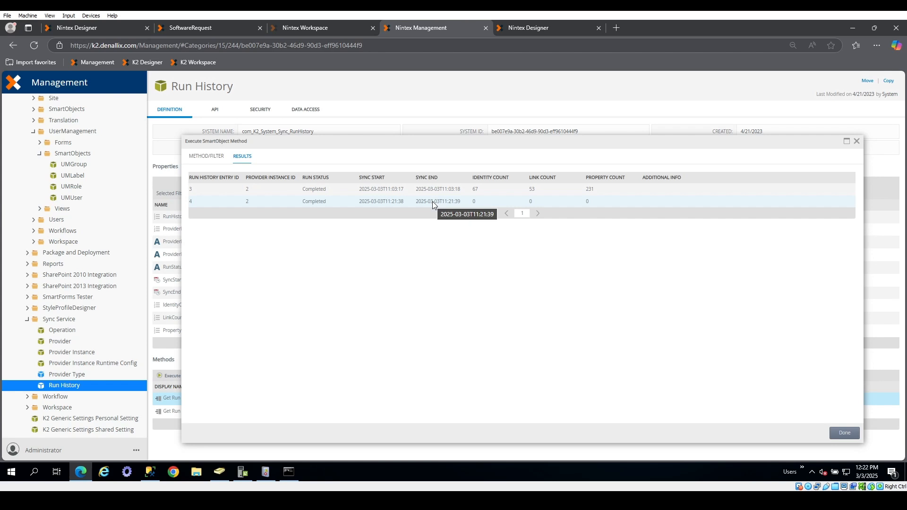
click(394, 201)
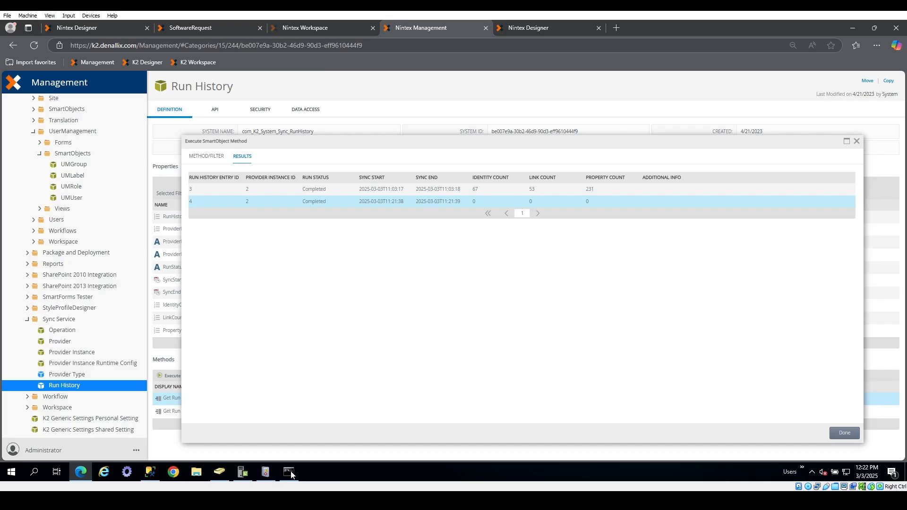
Step: Switch to SQL Server Management Studio, delete the update statement from SQLQuery2 and rerun the select on [K2DB].[Identity].[Identity]
click(150, 472)
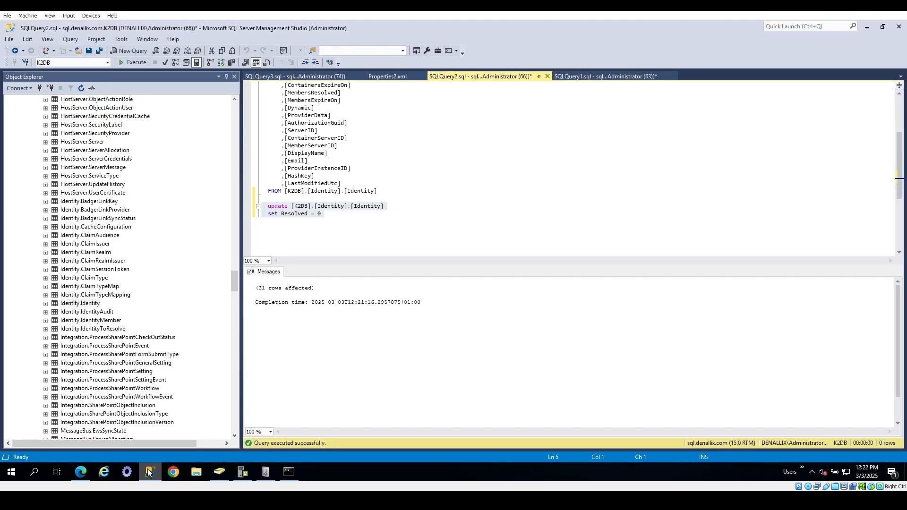
click(523, 216)
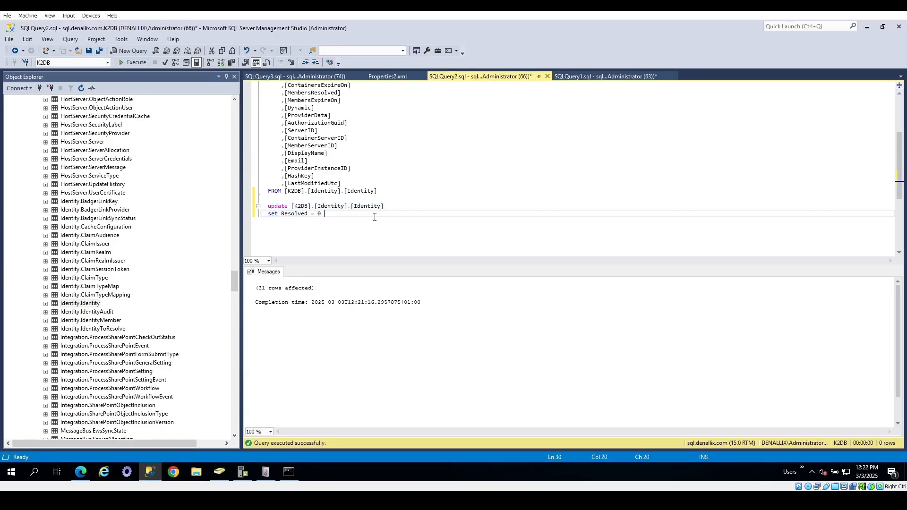
drag(375, 216, 223, 210)
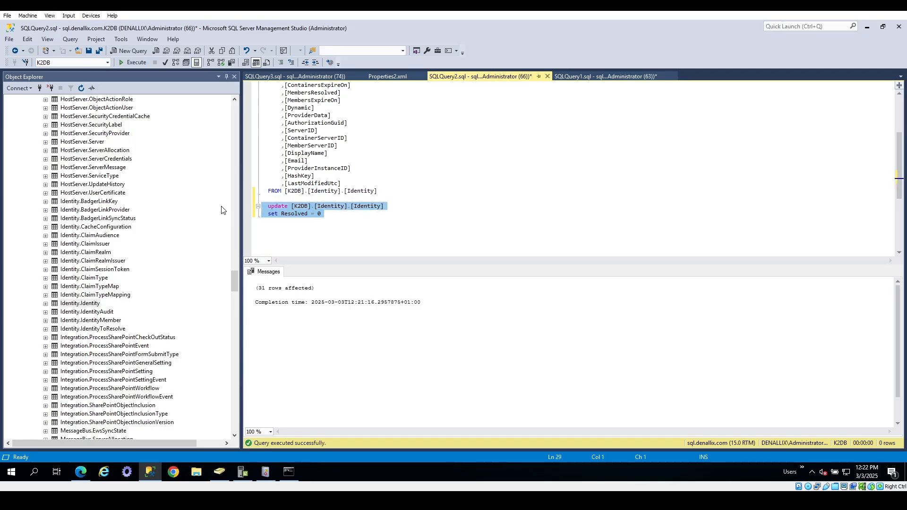
key(Delete)
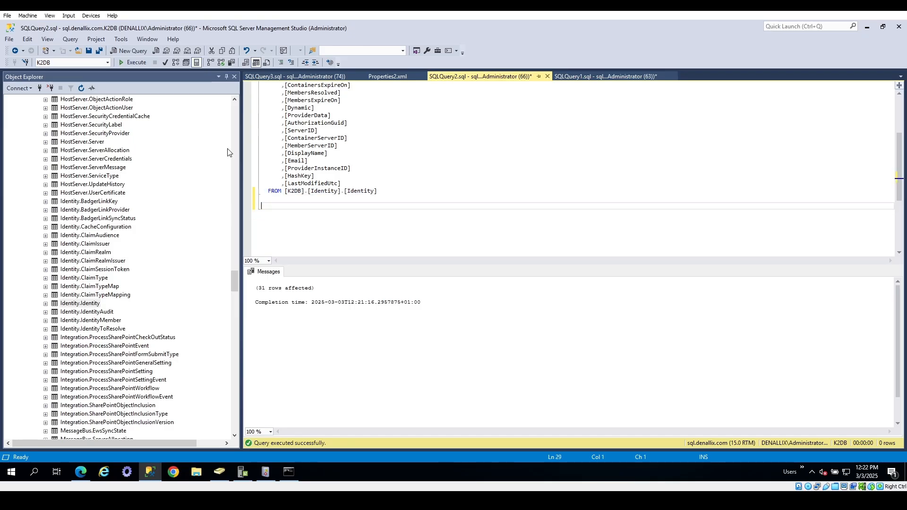
click(136, 62)
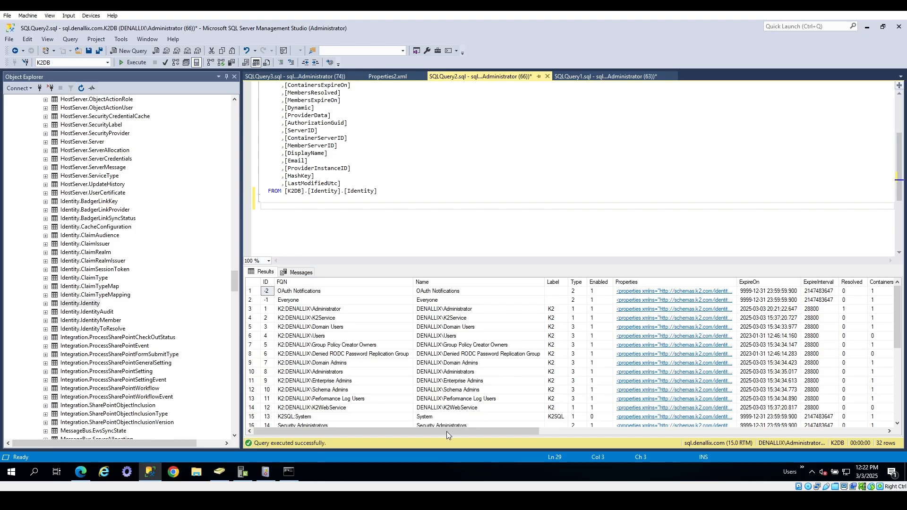
Step: Examine the Manager value in the Administrator identity's Properties XML, then return to Nintex Management and close the run history results
click(623, 309)
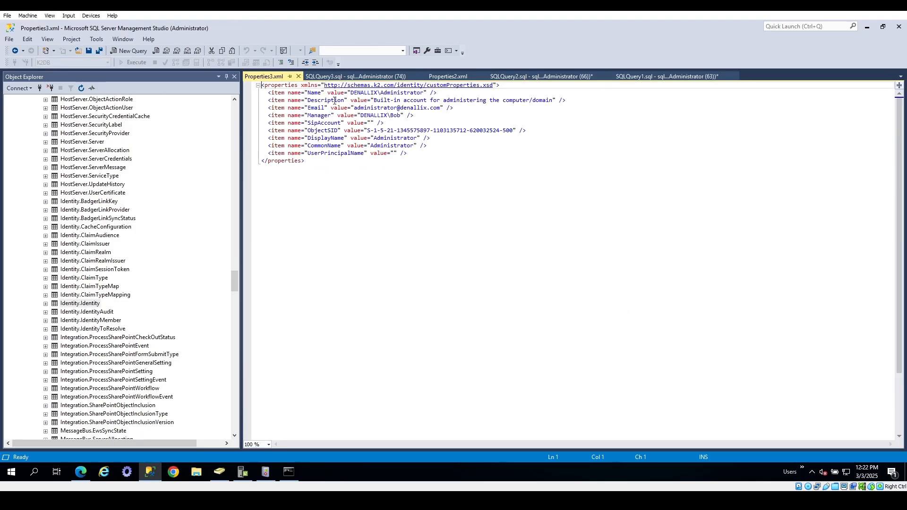
click(868, 27)
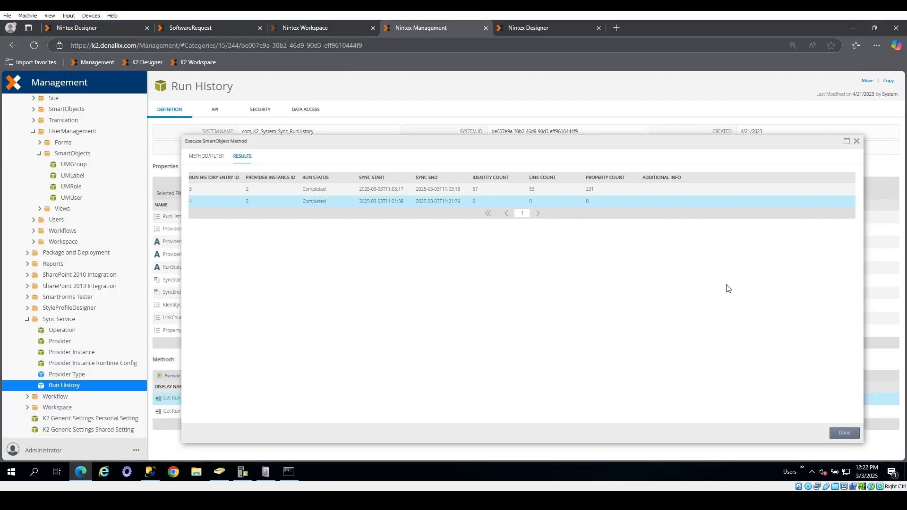
click(857, 140)
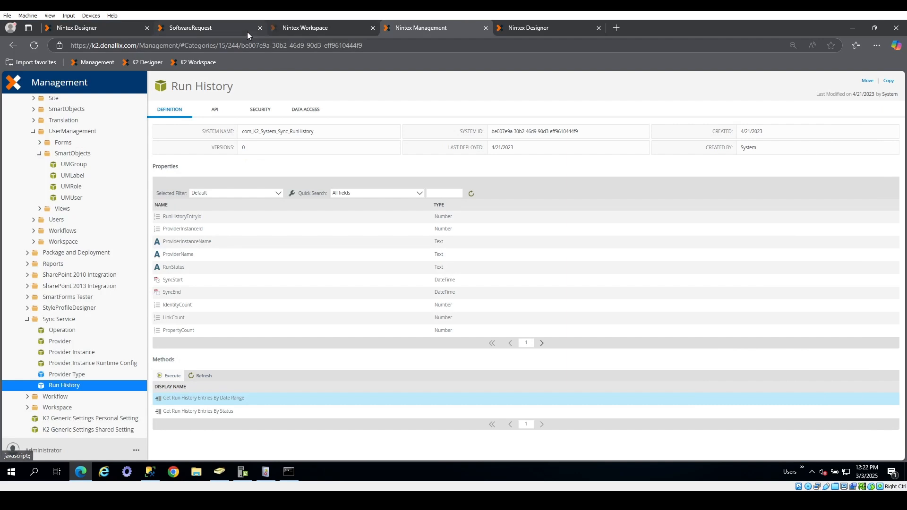
Step: Open the Software Request workflow under SoftwareRequestSystem in the Workflow Server's workflows
scroll(80, 324, down, 5)
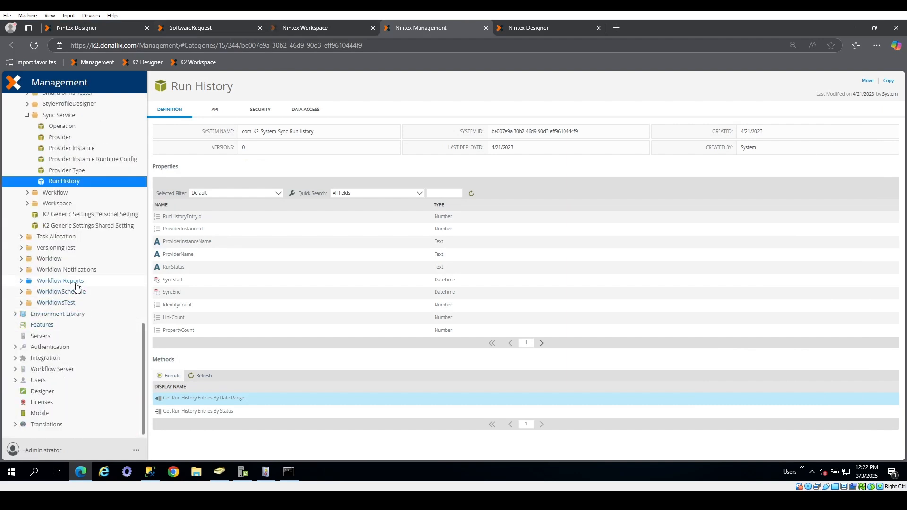
click(15, 369)
scroll(34, 367, down, 2)
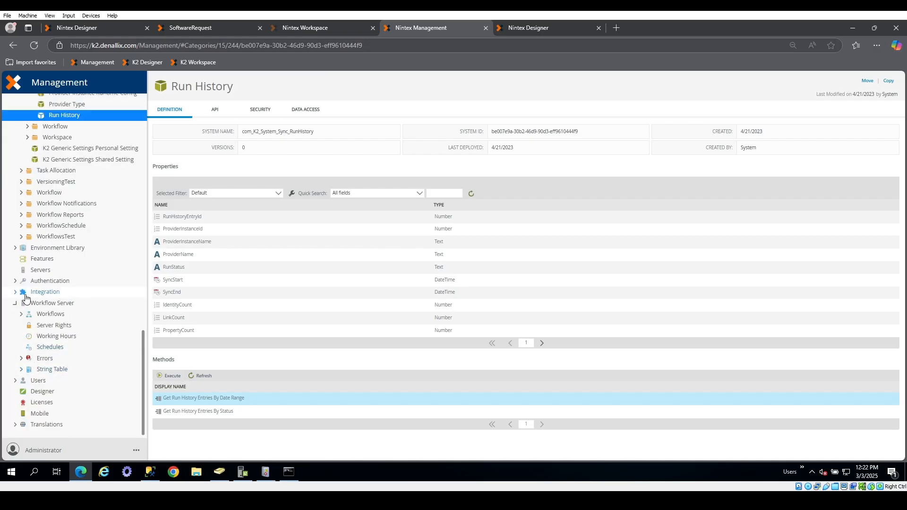
click(21, 314)
scroll(79, 333, down, 2)
scroll(79, 332, down, 1)
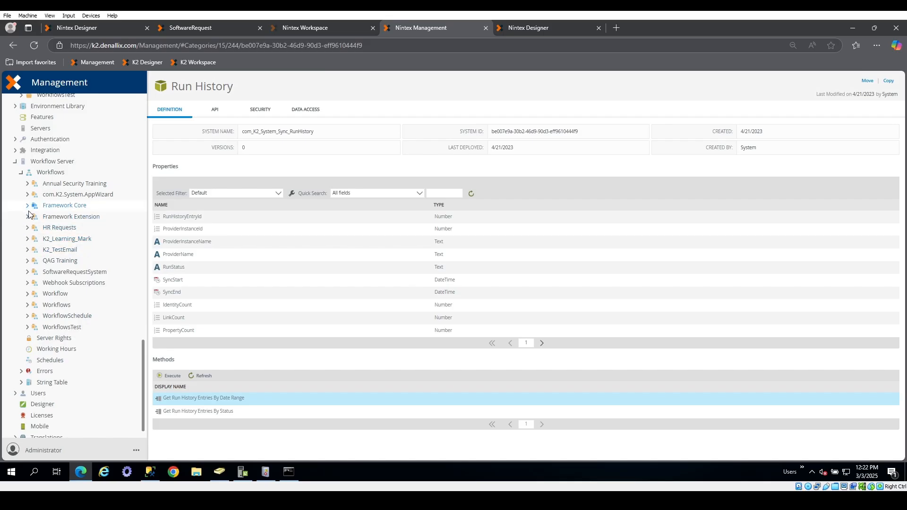
click(27, 272)
click(56, 284)
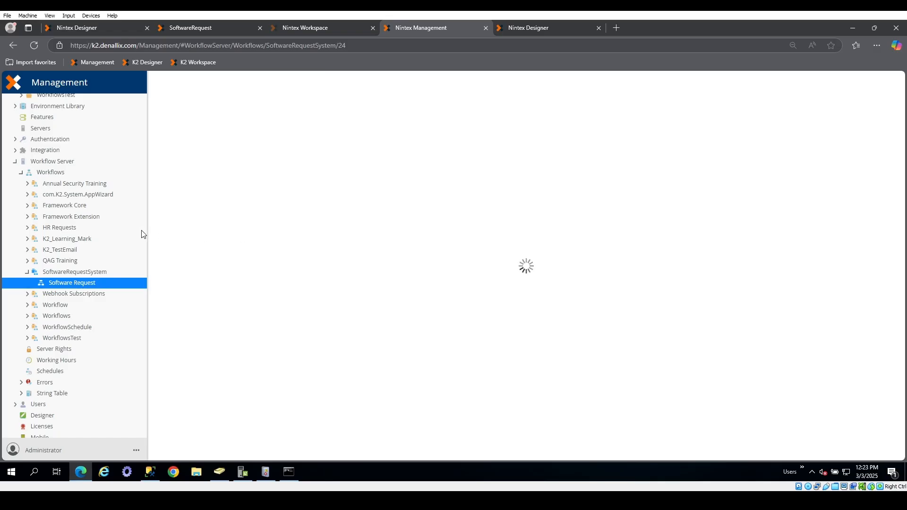
Step: Execute UMUser's Get User Details for FQN K2:Denallix\Administrator, check the returned manager and close the results
scroll(75, 234, up, 3)
scroll(81, 235, up, 5)
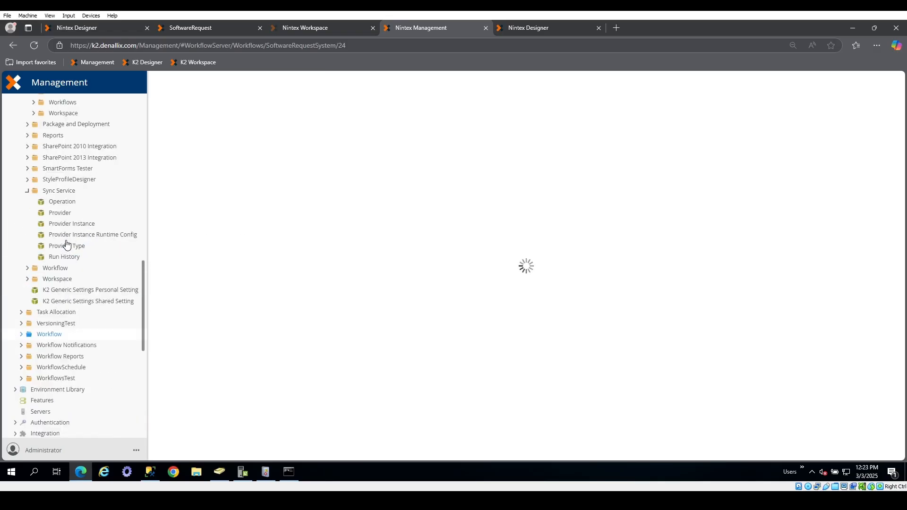
click(73, 164)
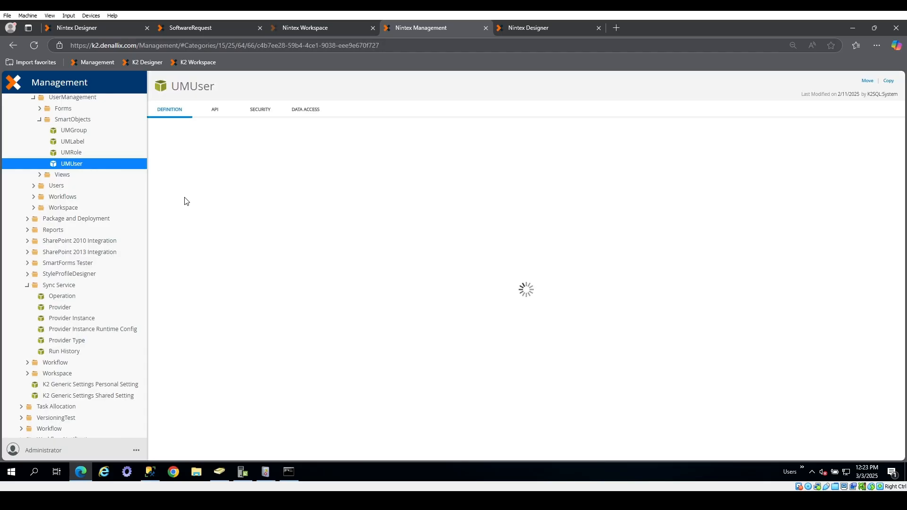
scroll(282, 304, down, 1)
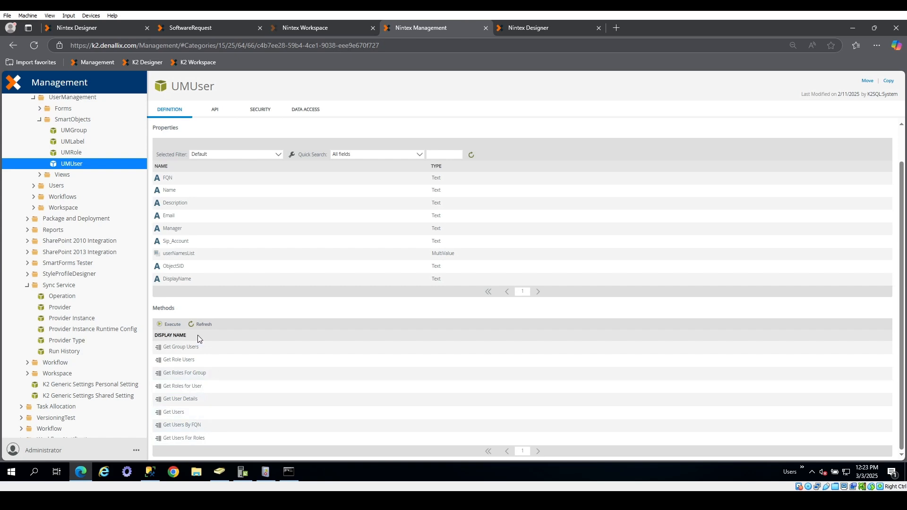
click(206, 402)
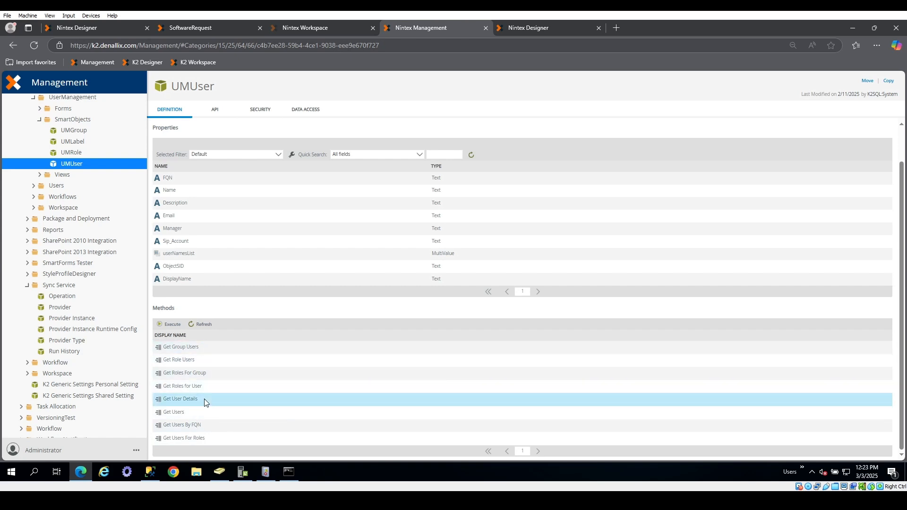
click(171, 326)
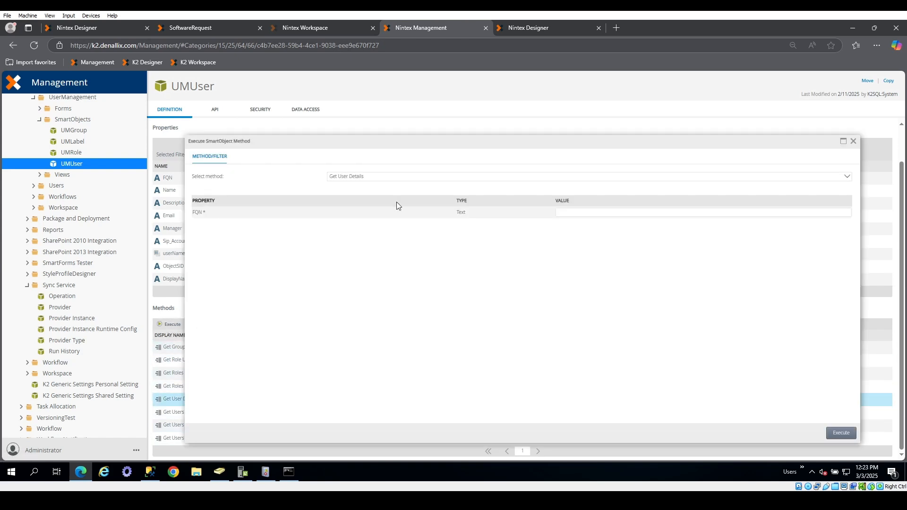
click(622, 217)
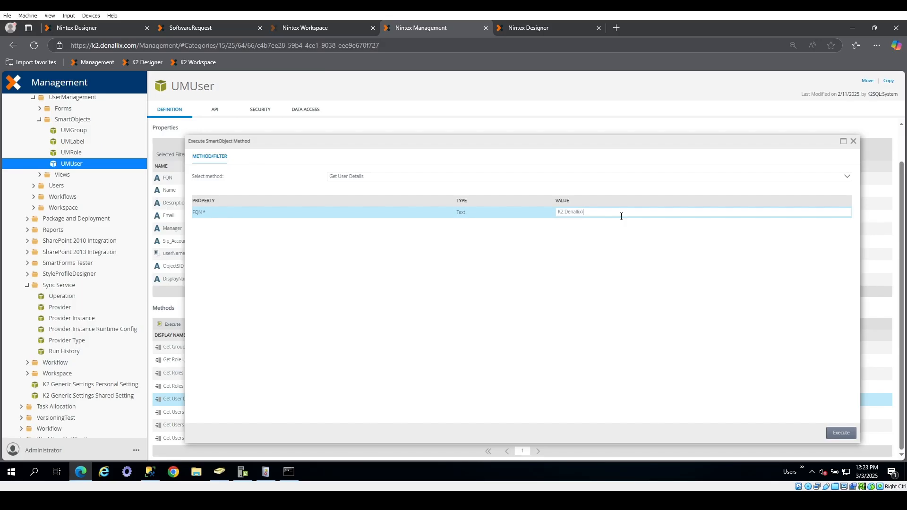
text(K2:Denallix\Administrator)
click(841, 433)
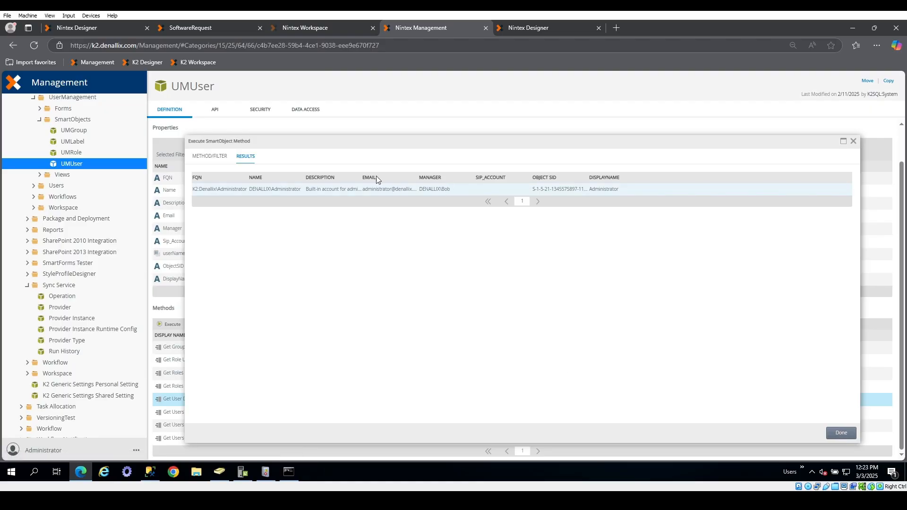
click(853, 140)
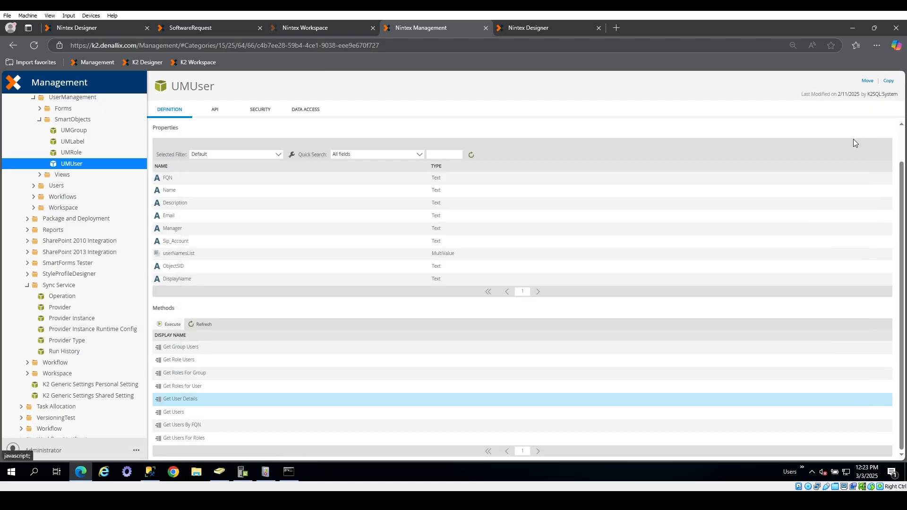
Step: Open the Software Request workflow's errors under SoftwareRequestSystem and retry the failed instance Microsoft Office - (4)
scroll(65, 362, down, 3)
scroll(95, 373, down, 5)
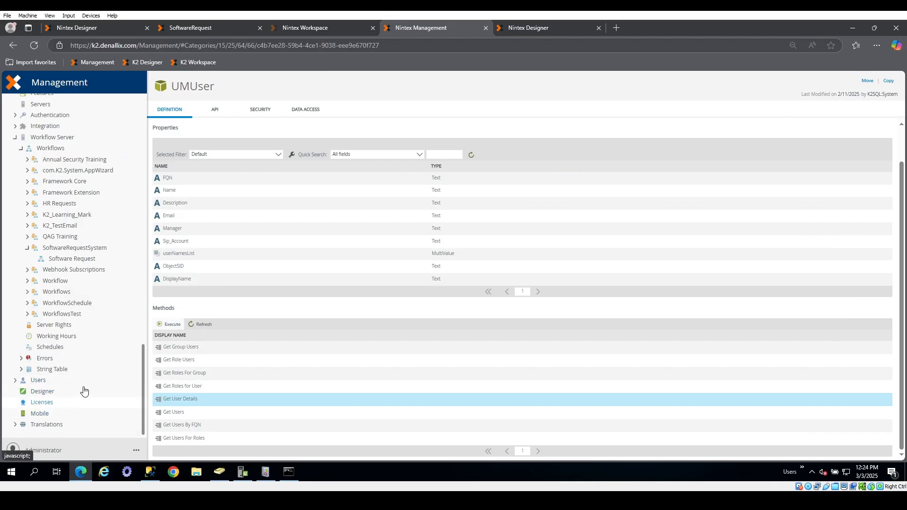
click(82, 262)
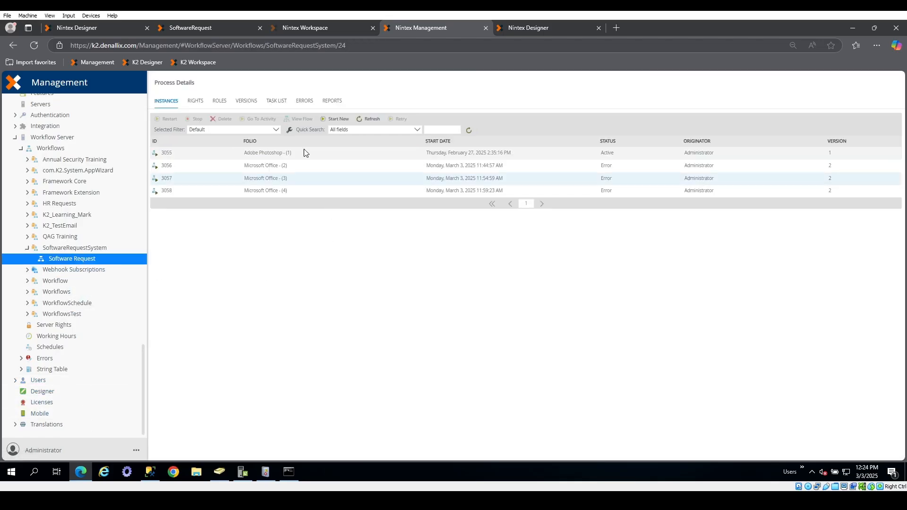
click(302, 101)
click(378, 156)
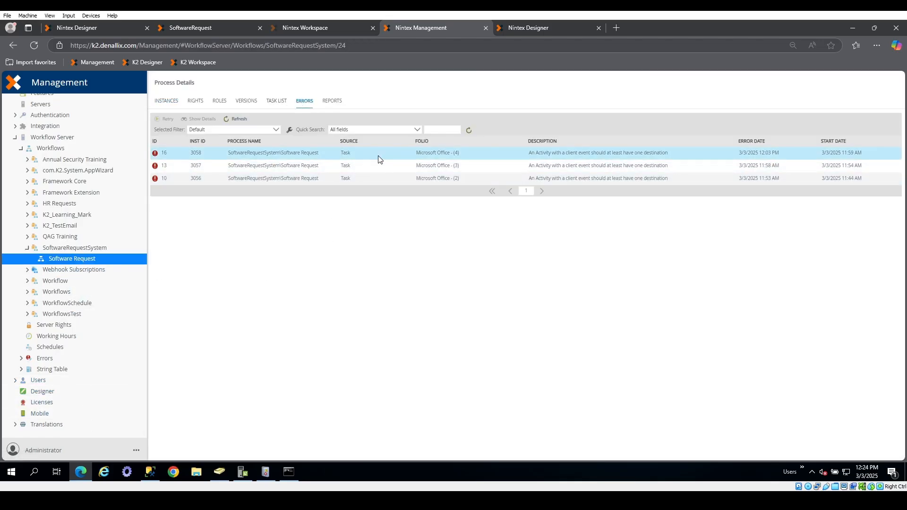
click(168, 121)
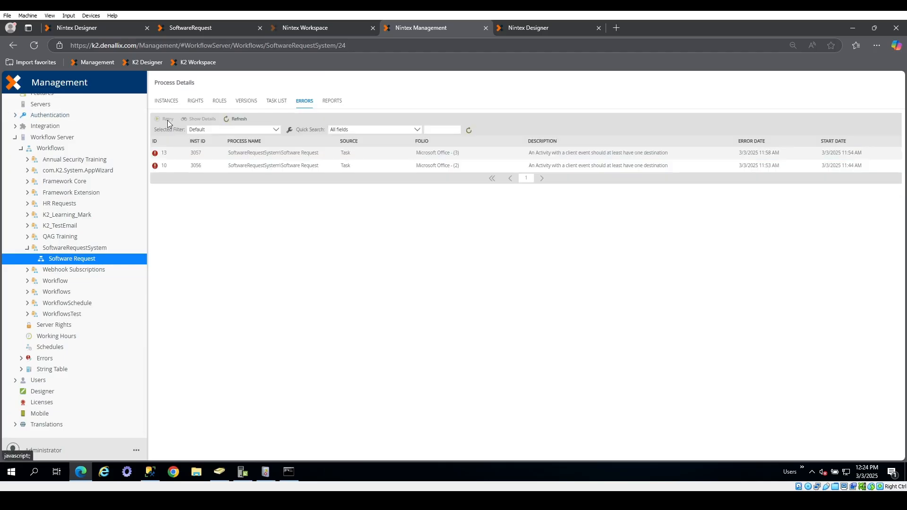
Step: Retry the failed instances Microsoft Office - (3) and Microsoft Office - (2), then refresh the workflow's instances list to check their status
click(239, 119)
click(196, 153)
click(164, 122)
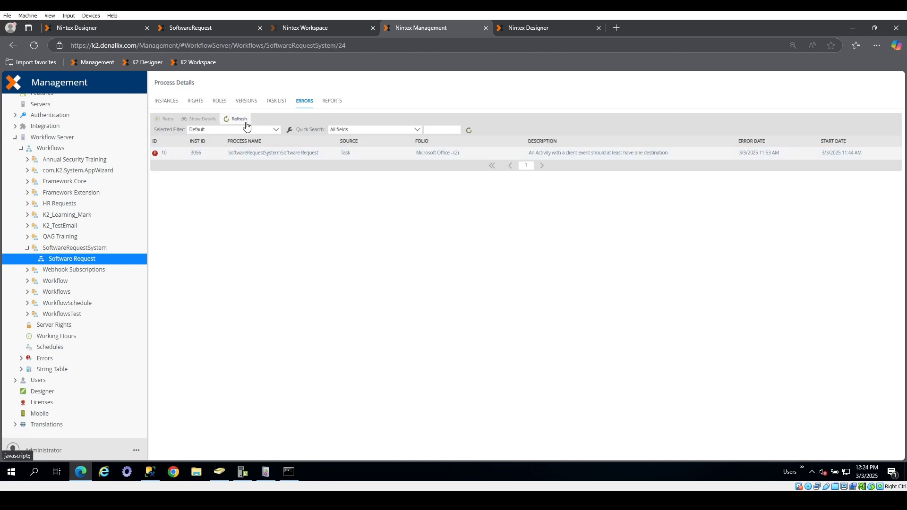
click(198, 154)
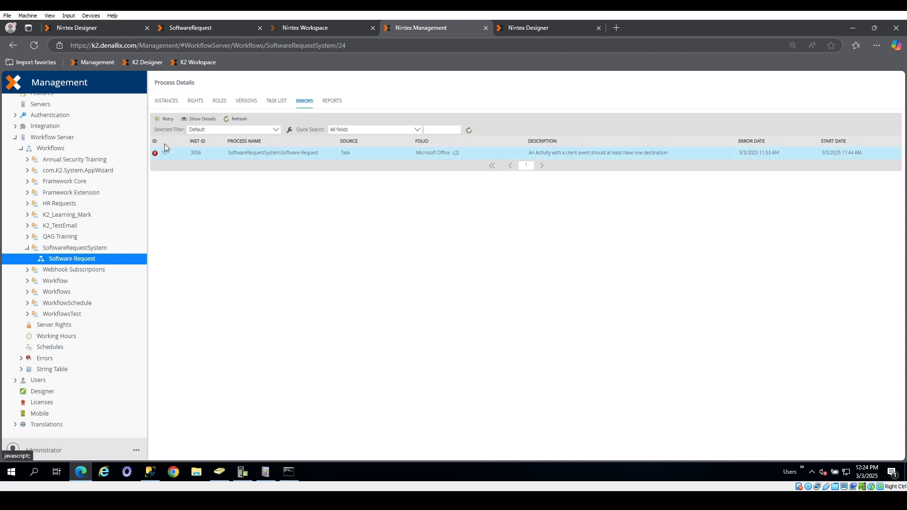
click(165, 120)
click(239, 119)
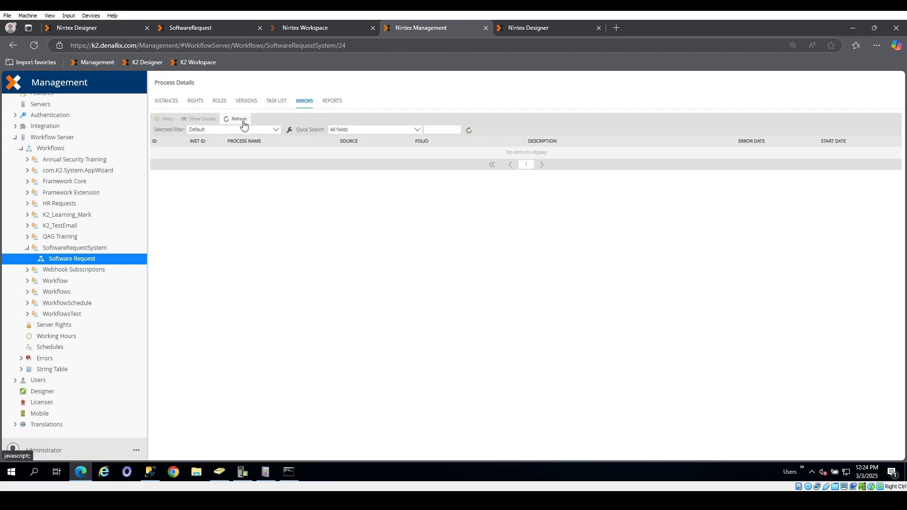
click(166, 100)
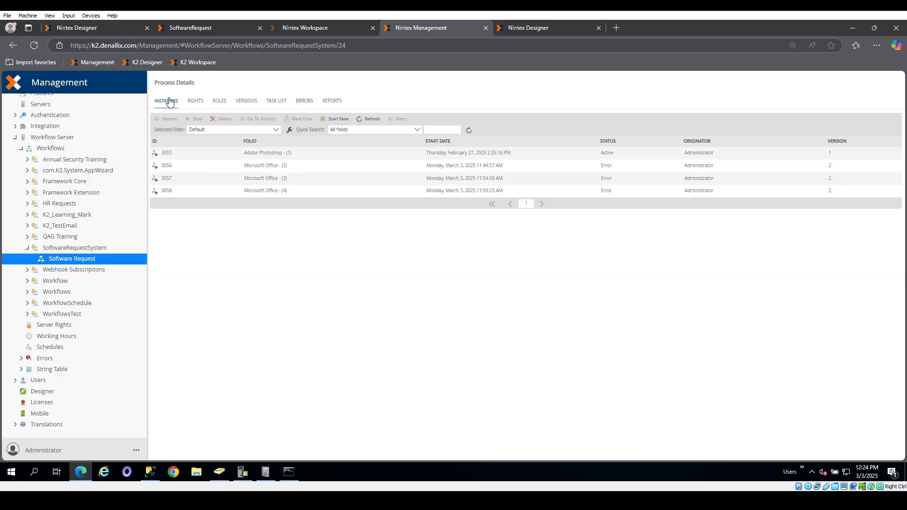
click(471, 131)
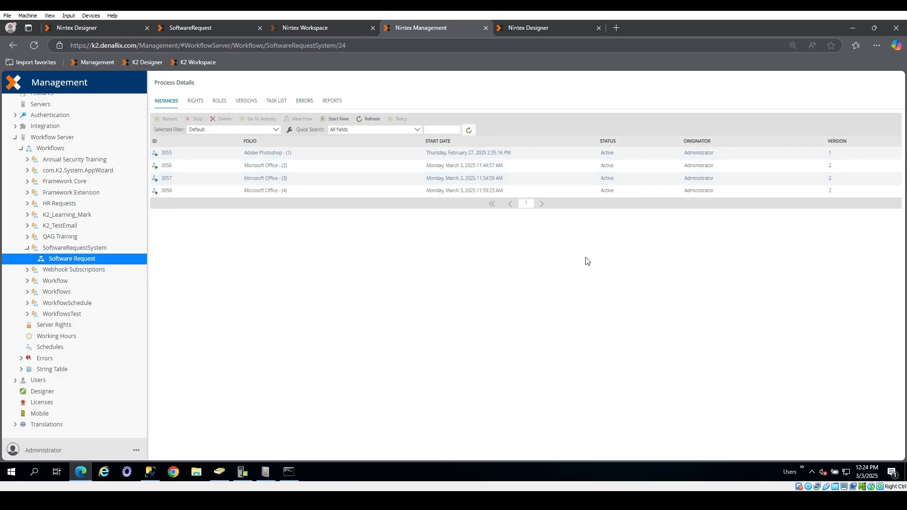